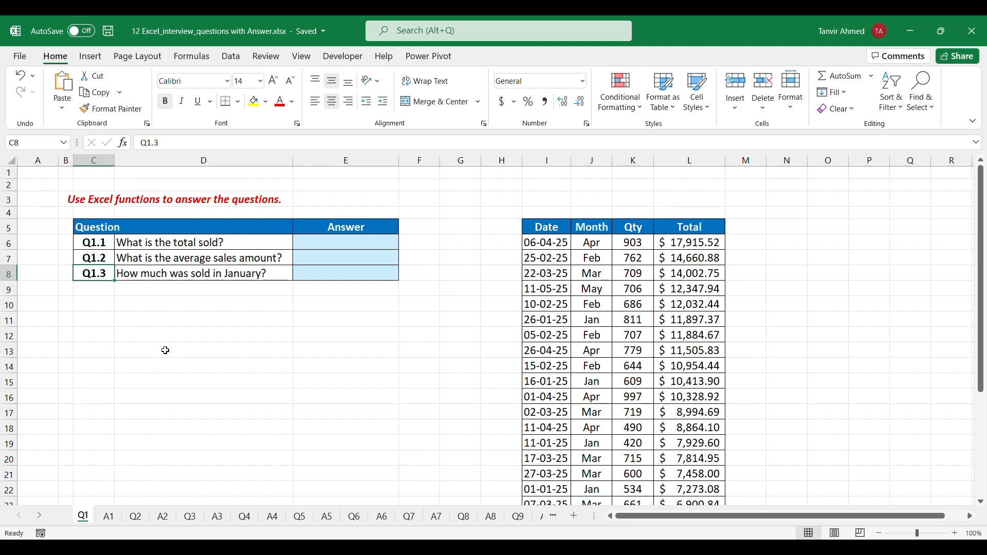
Look through the workbook's question and answer sheets as far as Q10 and return to sheet Q1
left_click(557, 517)
left_click(557, 517)
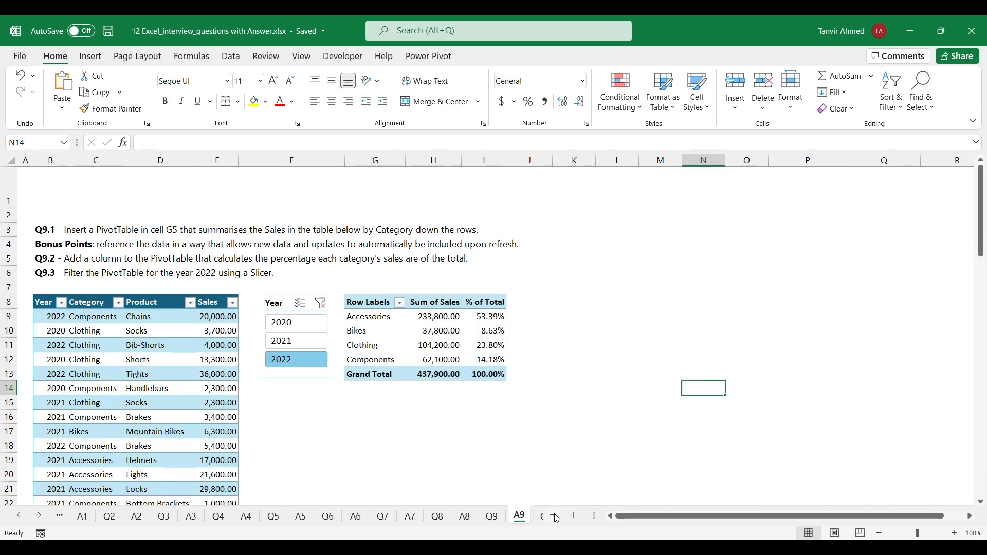
left_click(557, 517)
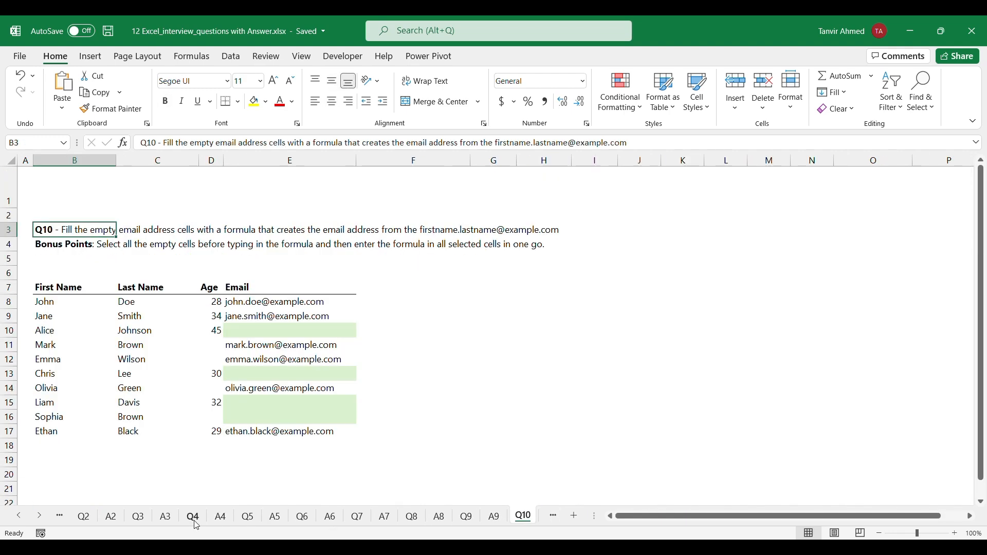
left_click(59, 517)
left_click(59, 516)
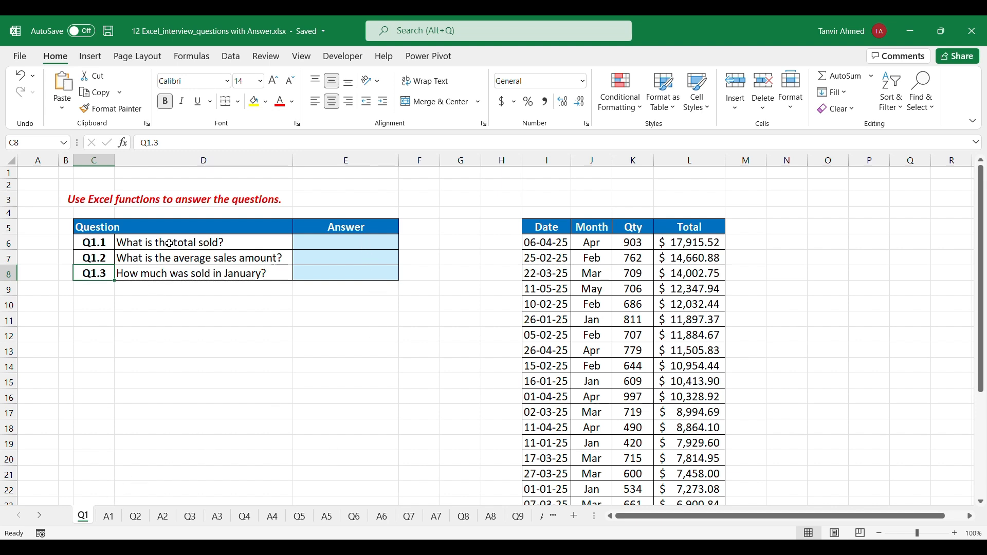
Calculate the total sold in E6 with a SUM formula over the Total values L6:L32
left_click(319, 245)
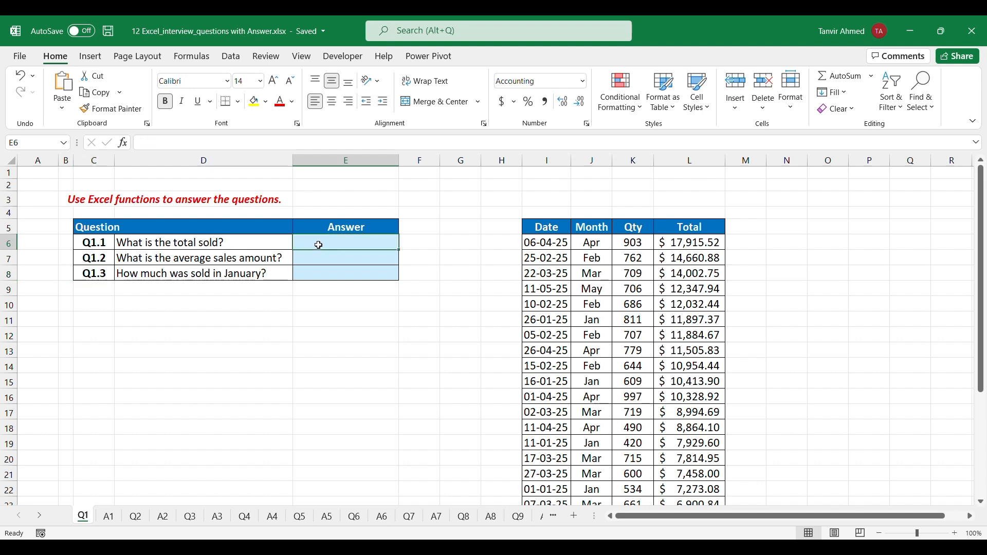
double_click(319, 244)
type("=")
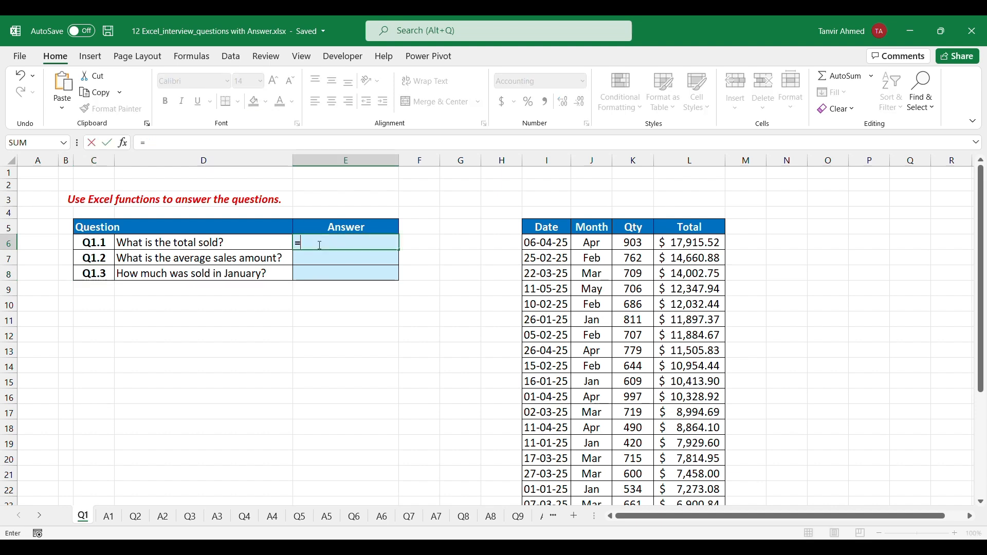
type("sum")
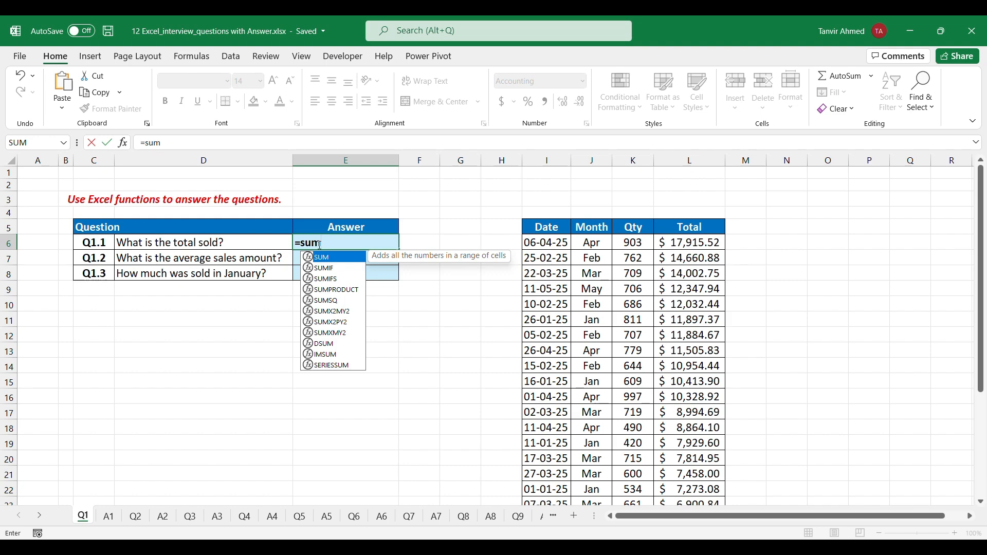
key("Tab")
left_click(689, 246)
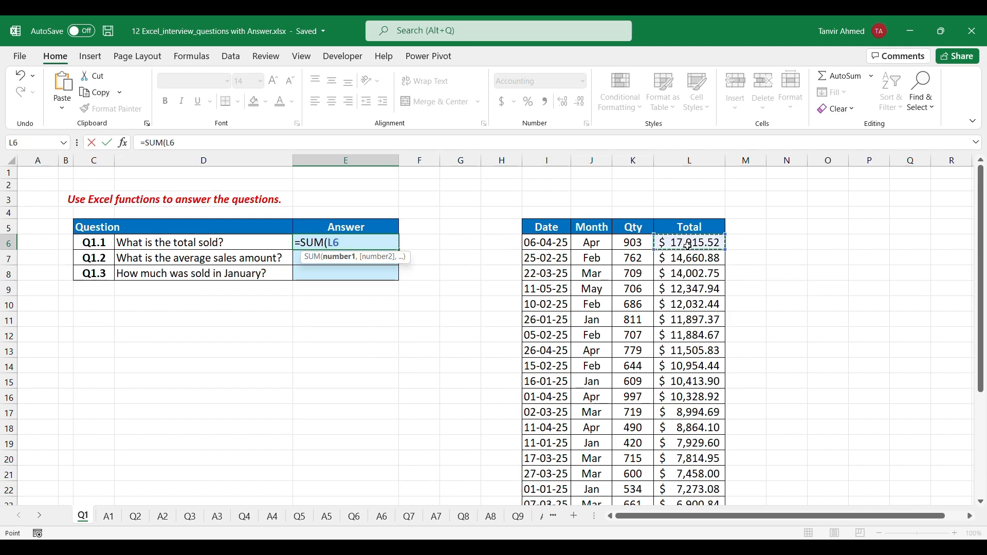
key("ctrl+shift+Down")
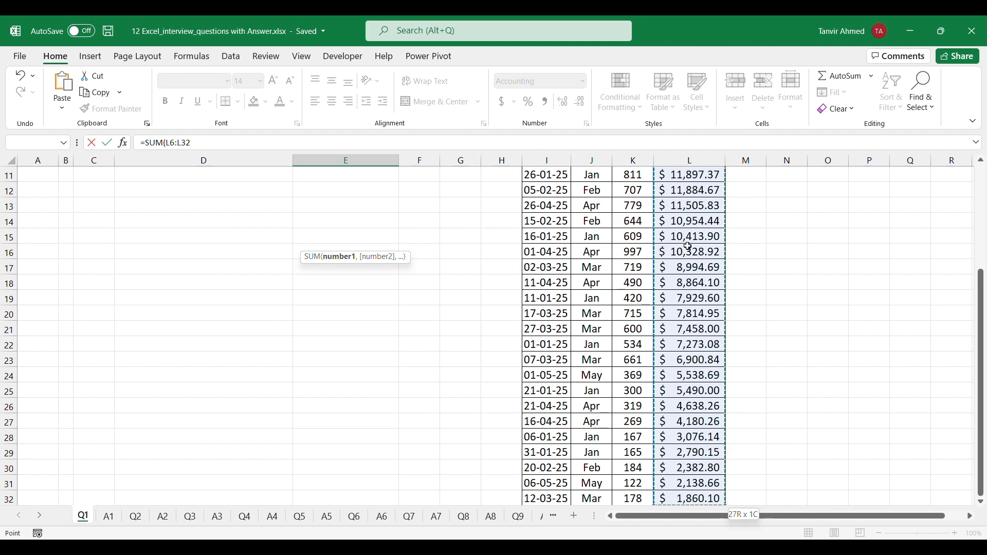
key("ctrl+Return")
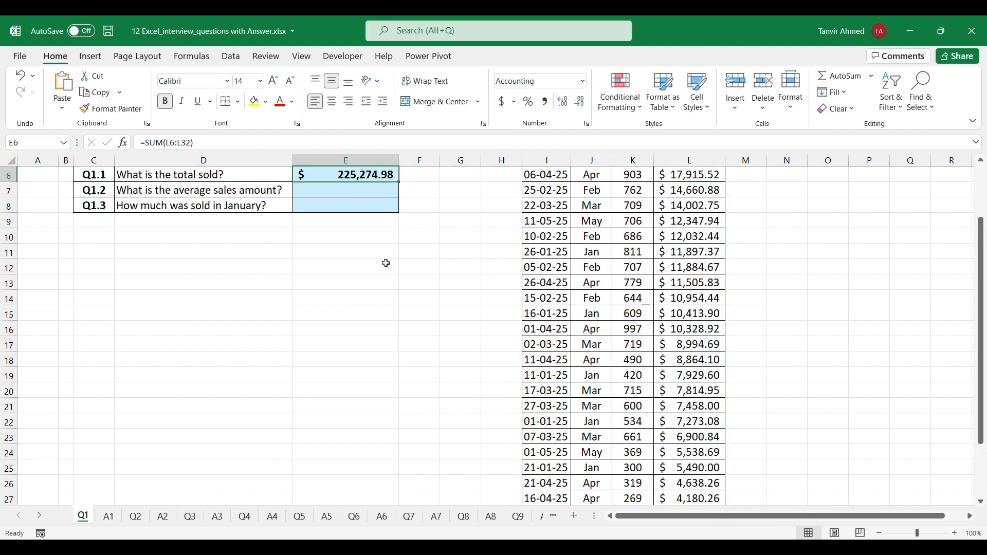
Calculate the average sales amount in E7 with the formula =AVERAGE(L6:L32)
scroll(383, 263, "up", 2)
double_click(367, 257)
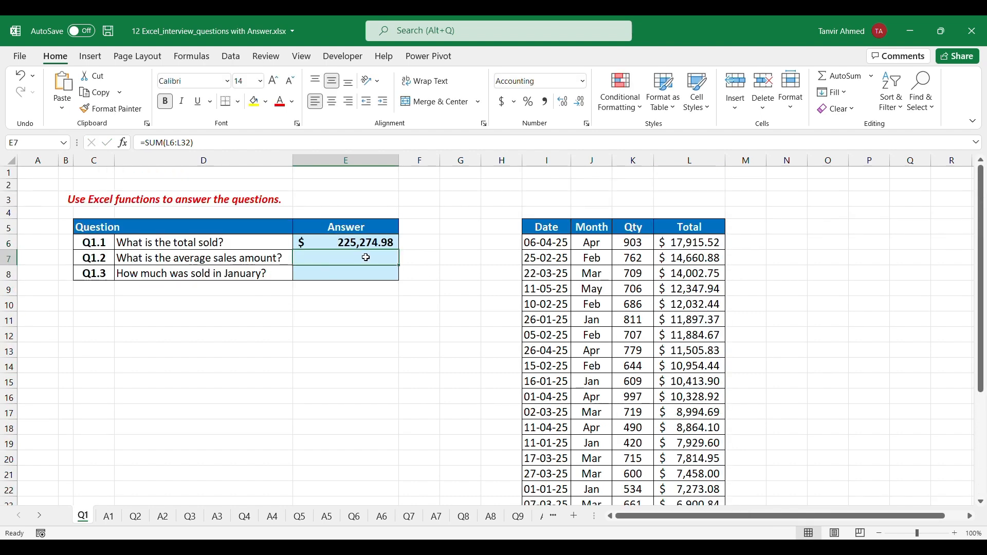
type("=av")
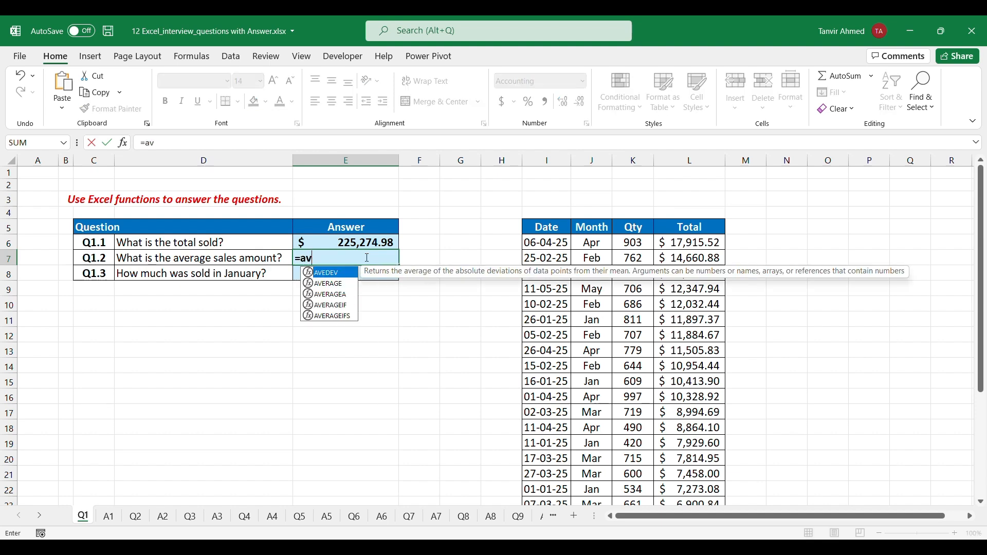
key("Down")
key("Tab")
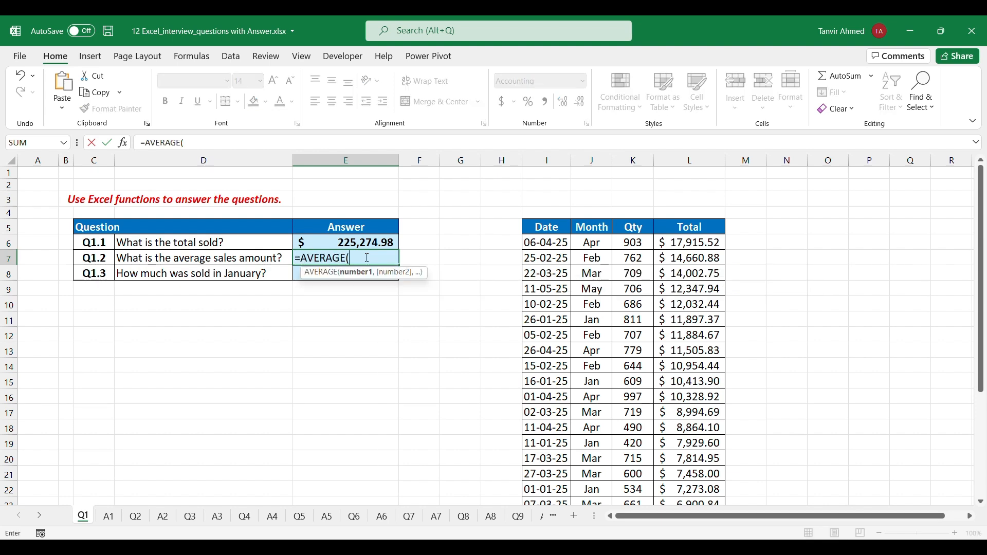
left_click(694, 245)
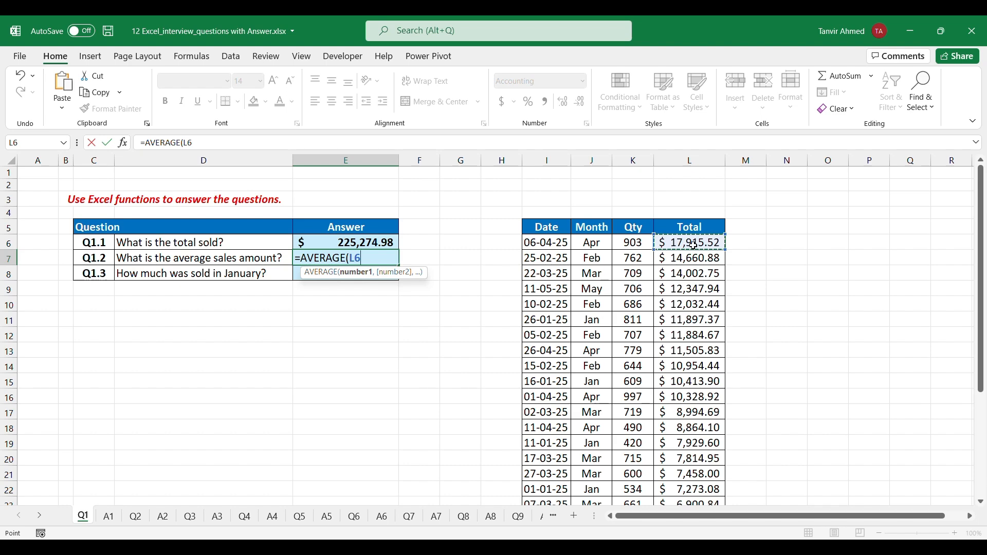
key("ctrl+shift+Down")
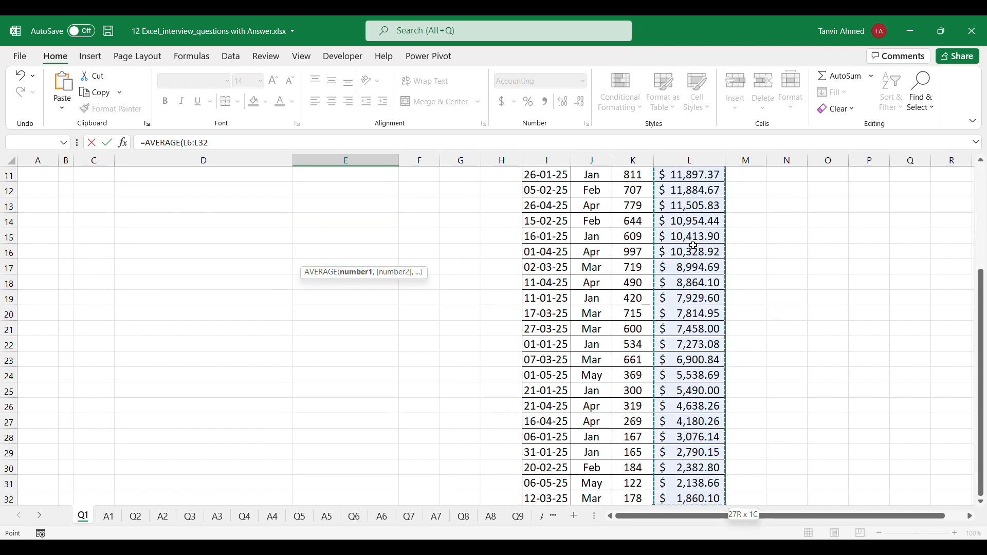
type(")")
key("ctrl+Return")
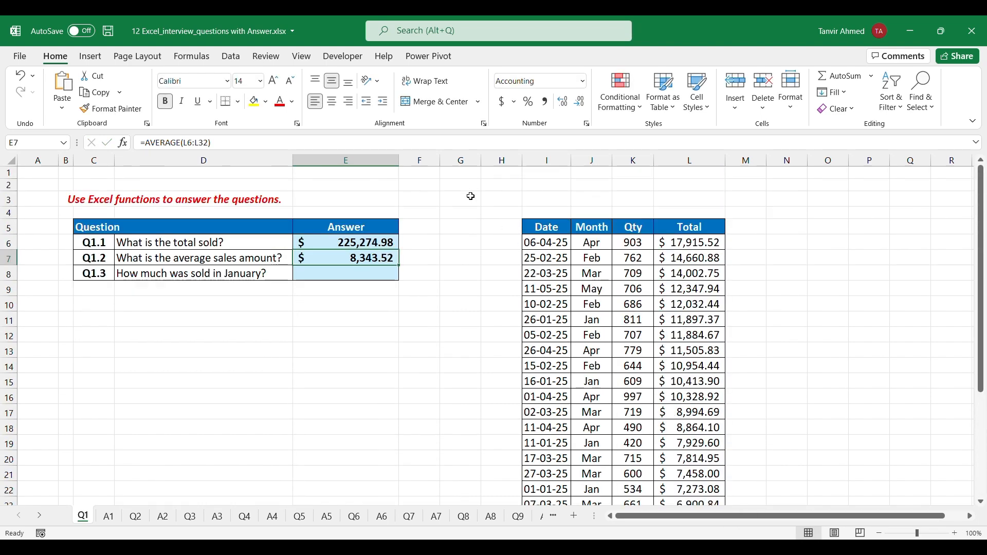
Start a SUMIF formula in E8 for the January sales, using the Month values J6:J32 as its range
left_click(361, 276)
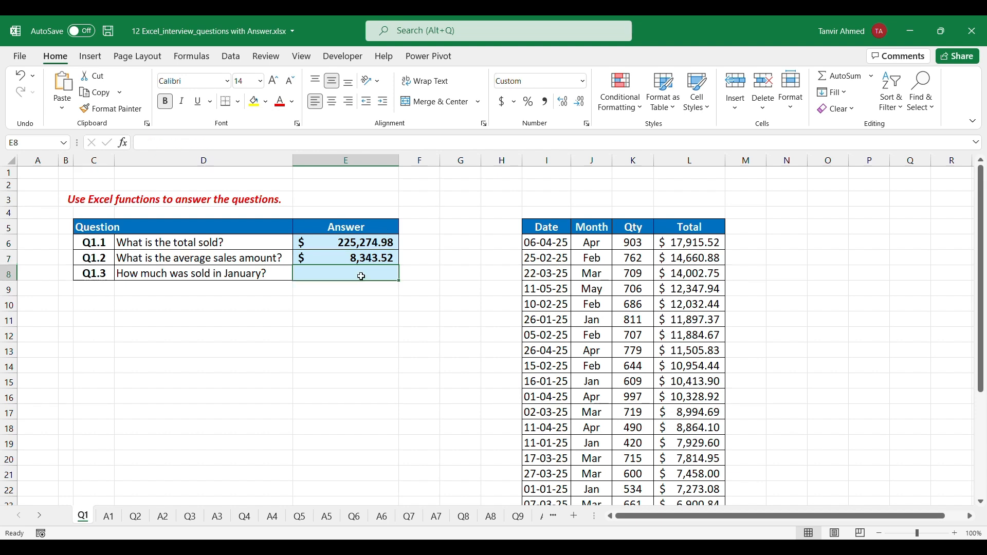
type("=")
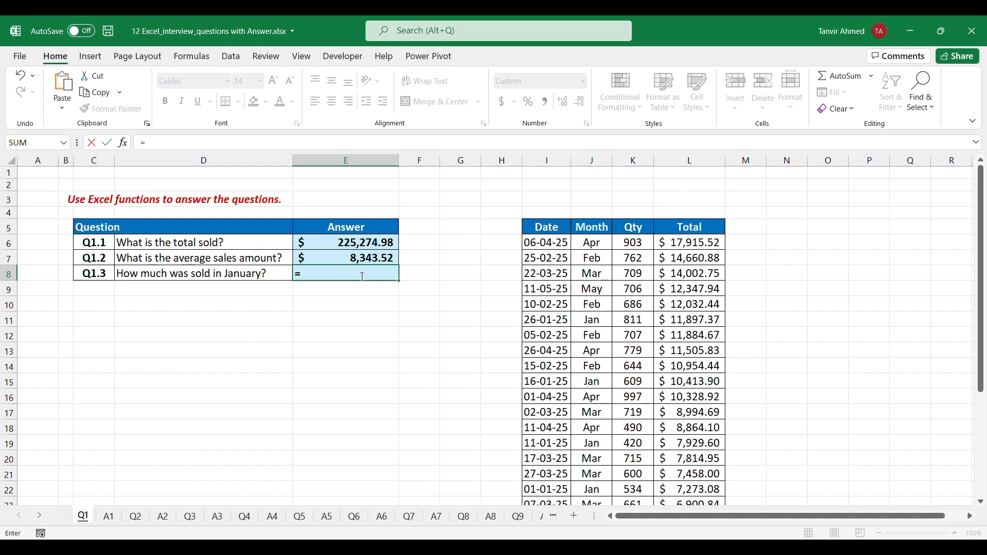
type("sumif")
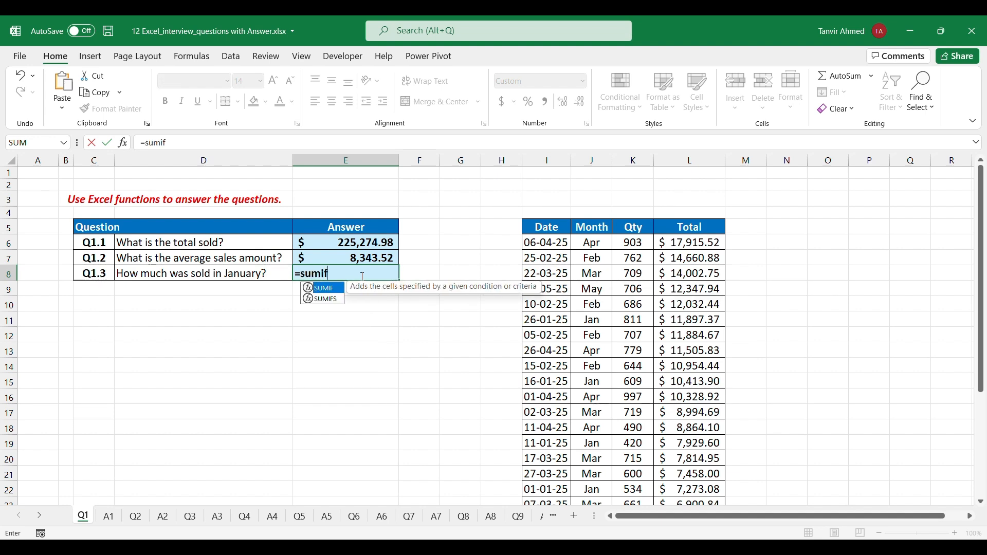
key("Tab")
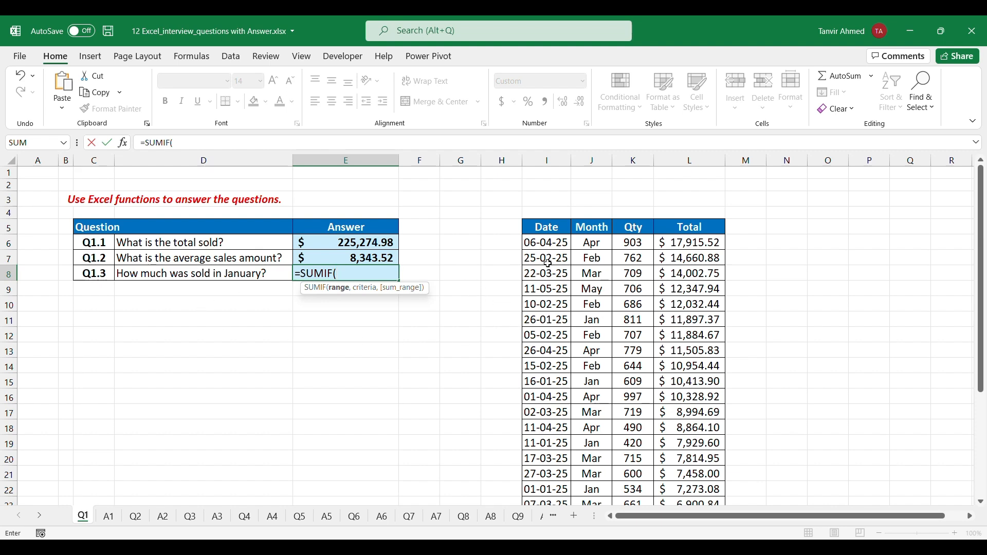
left_click(595, 243)
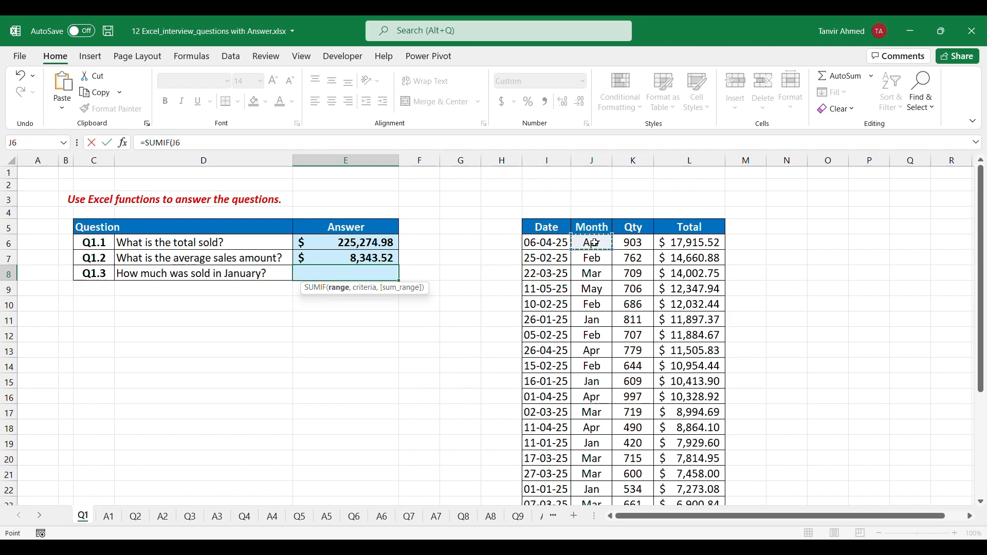
key("ctrl+shift+Down")
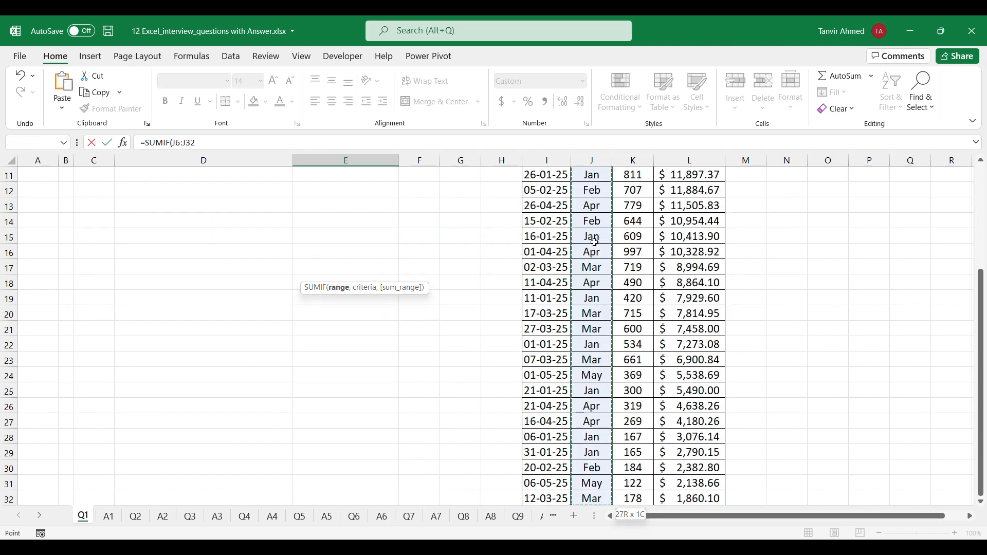
type(",\"")
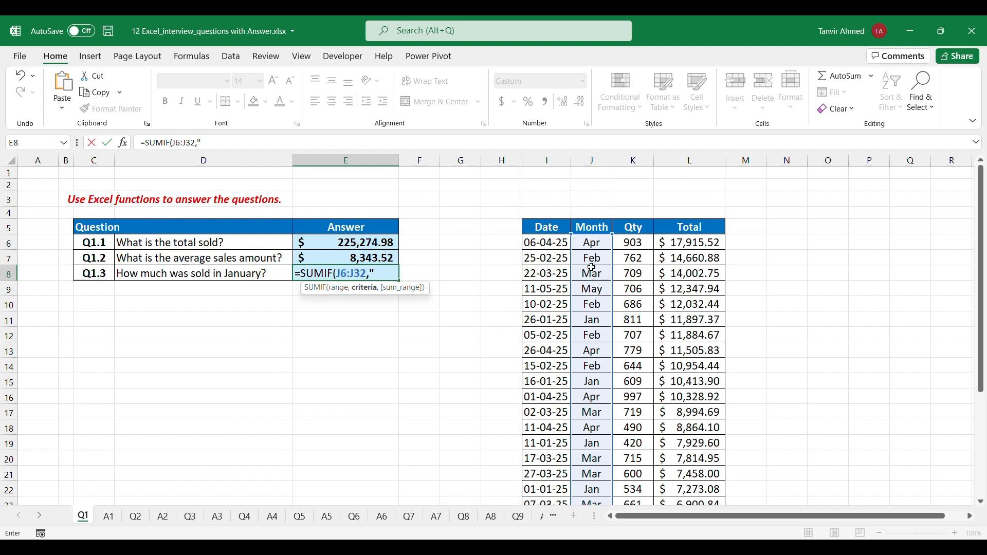
Complete the SUMIF formula in E8 with the criterion "Jan" and the sum range L6:L32
type("L")
type("an")
key("BackSpace")
key("BackSpace")
key("BackSpace")
type("Jan\",")
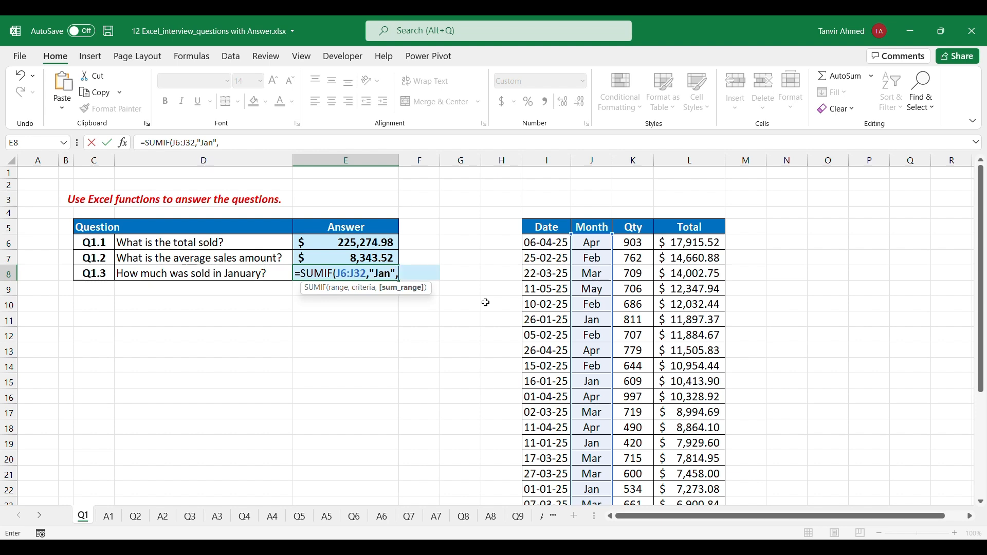
left_click(689, 246)
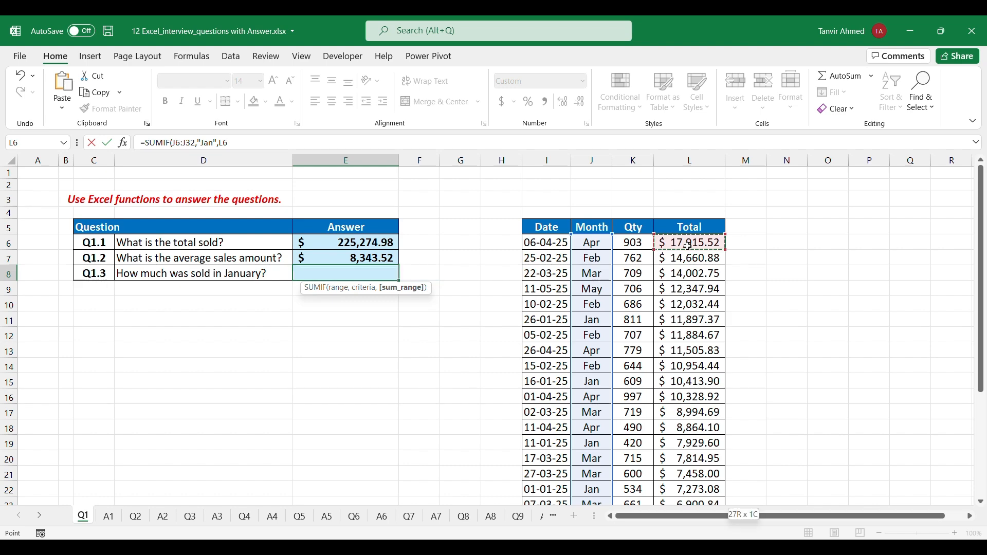
key("ctrl+shift+Down")
type(")")
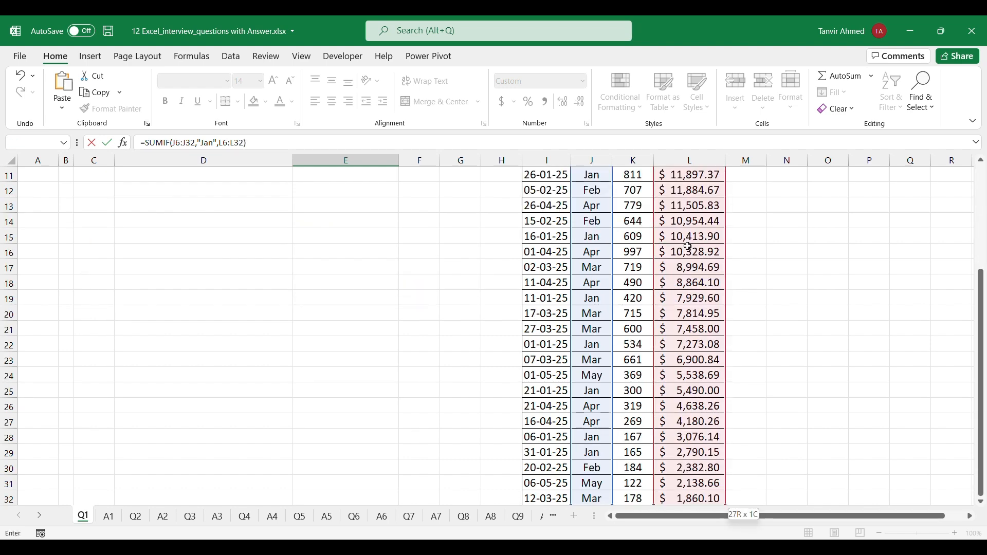
key("ctrl+Return")
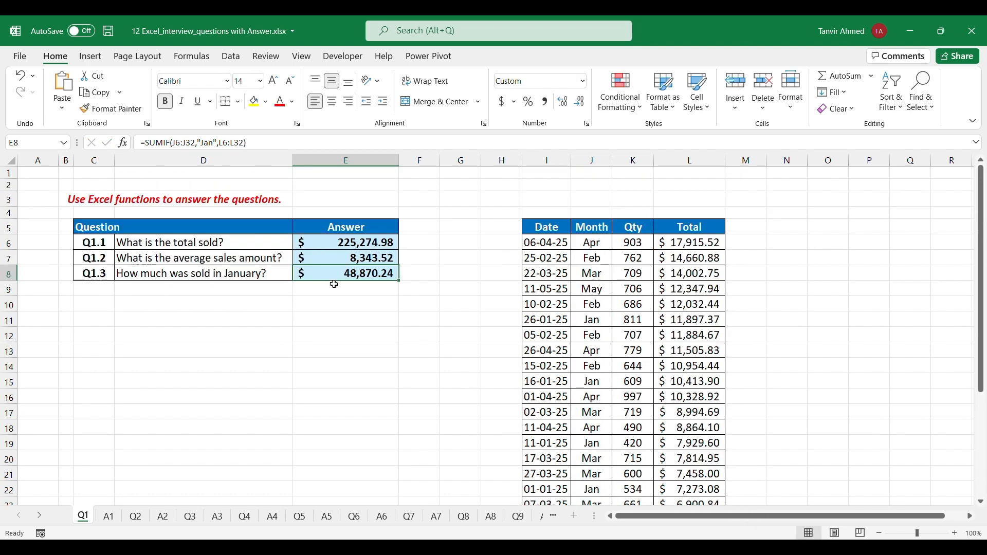
Check the Q1 answers on sheet A1 and examine Product A's cost and selling prices on sheet Q2
left_click(109, 516)
left_click(82, 517)
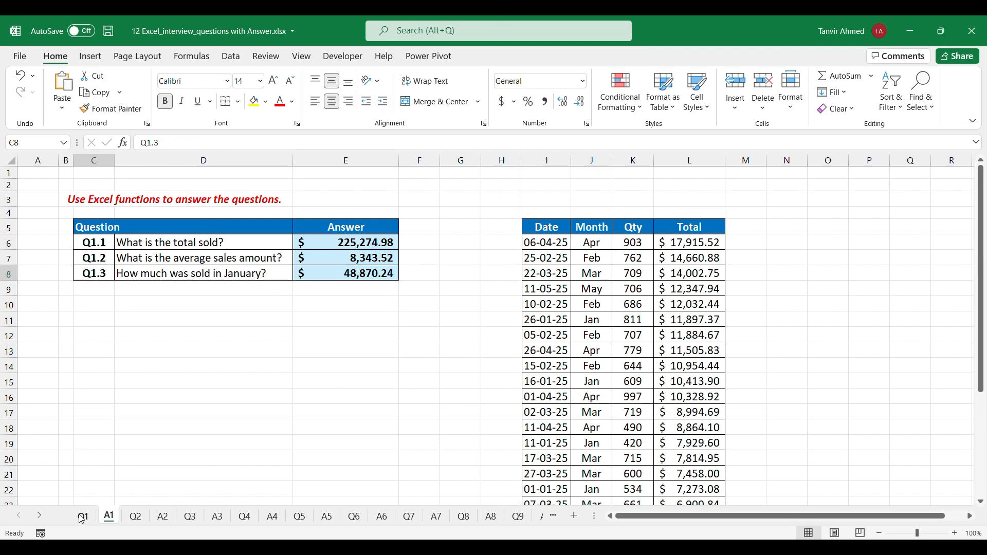
left_click(137, 519)
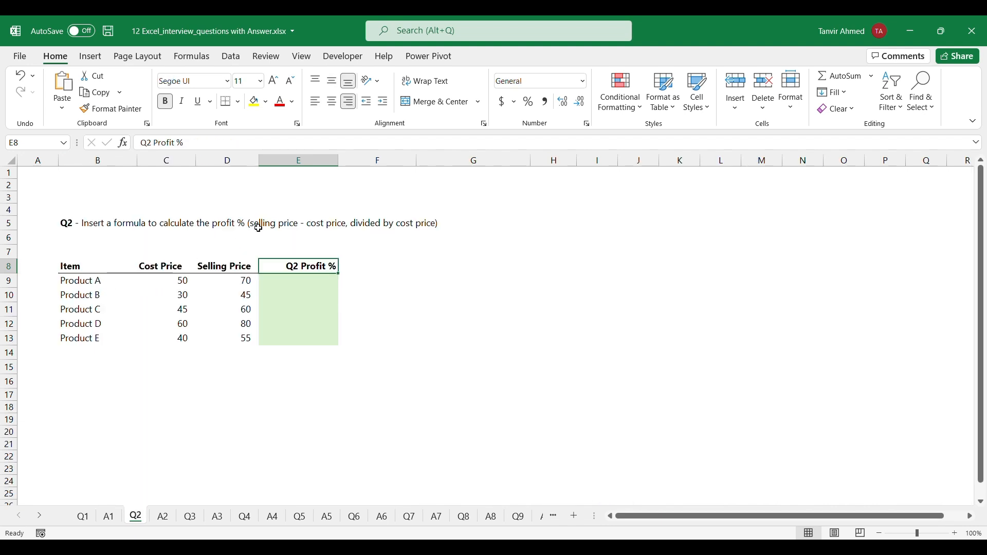
left_click(315, 280)
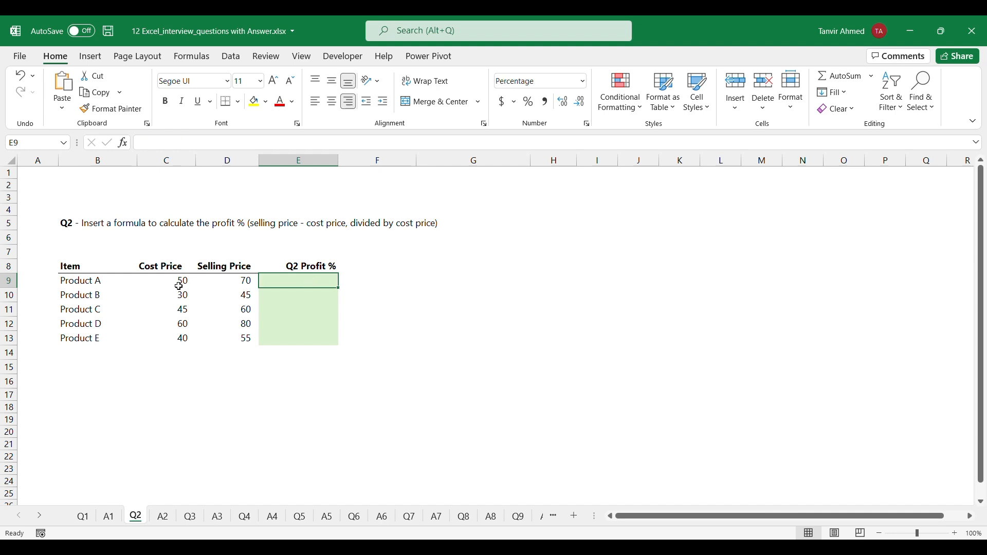
left_click(179, 284)
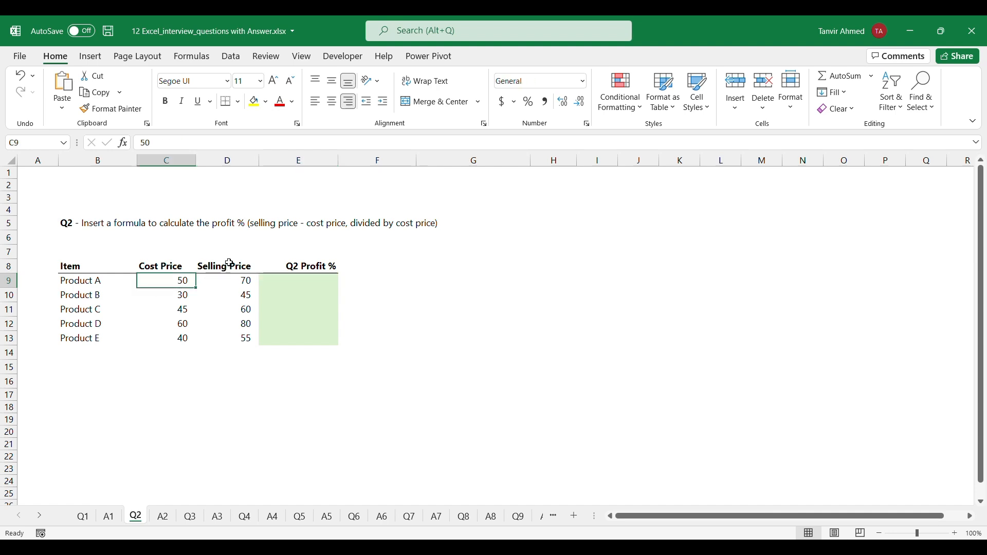
left_click(240, 284)
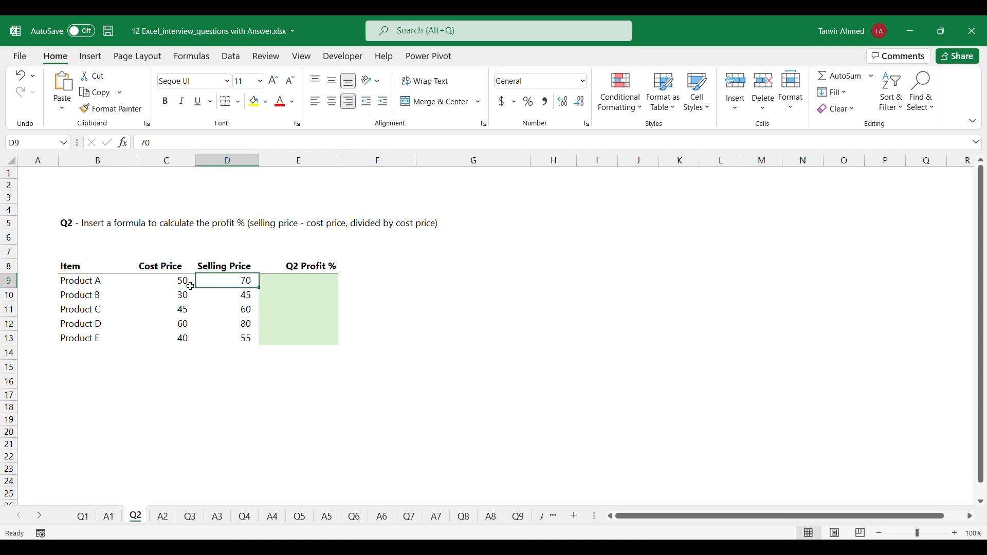
Calculate Product A's profit percentage in E9 with =(D9-C9)/C9 and fill the formula down to E13
left_click(313, 282)
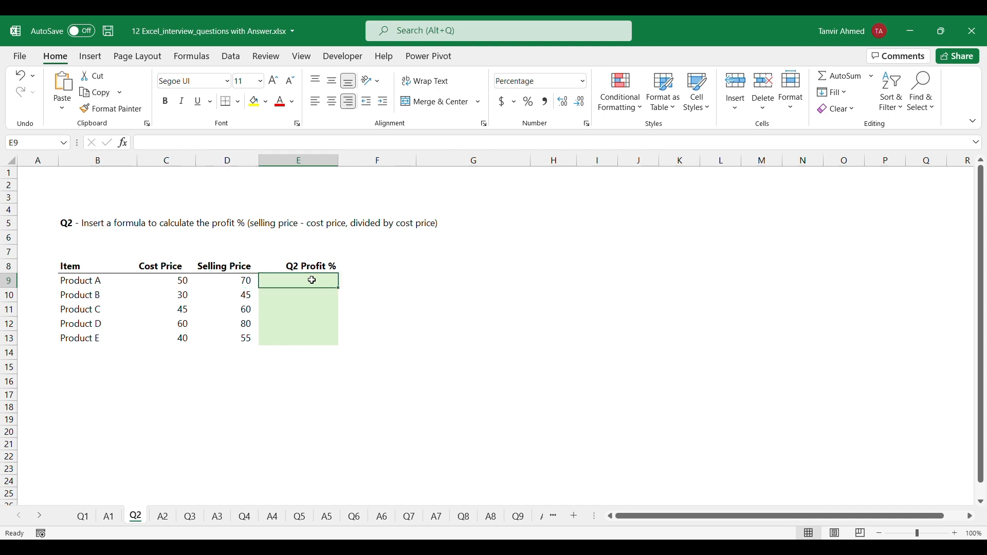
type("=")
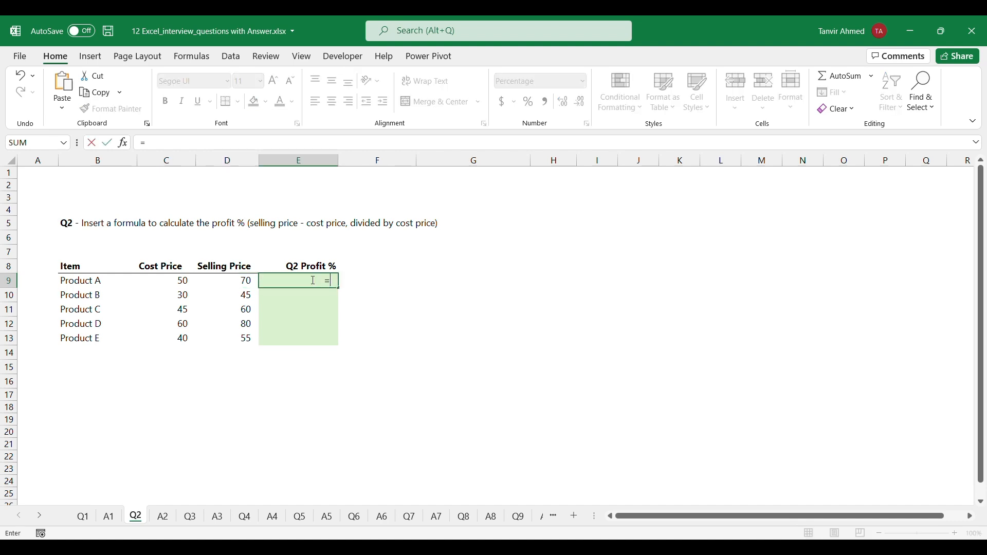
type("(")
left_click(248, 281)
type("-")
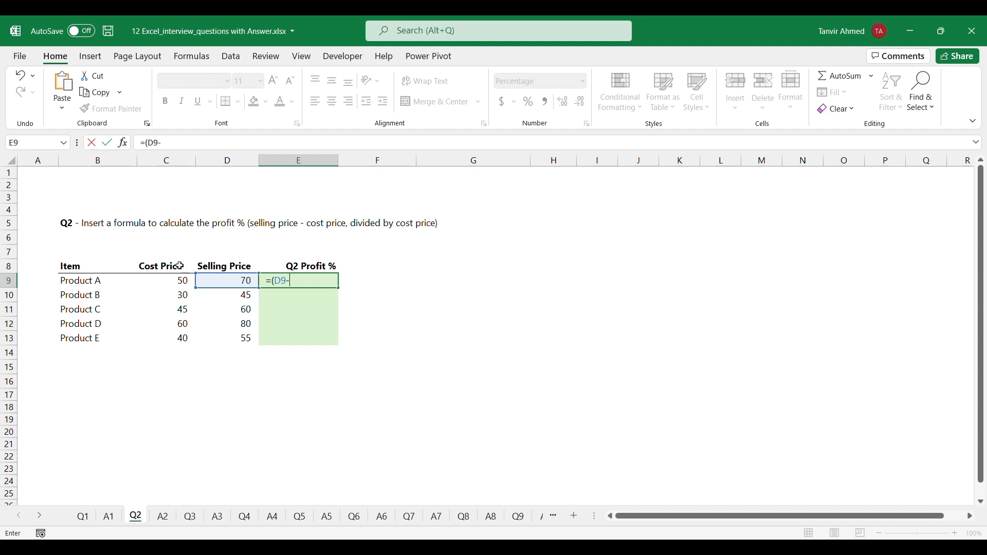
left_click(178, 280)
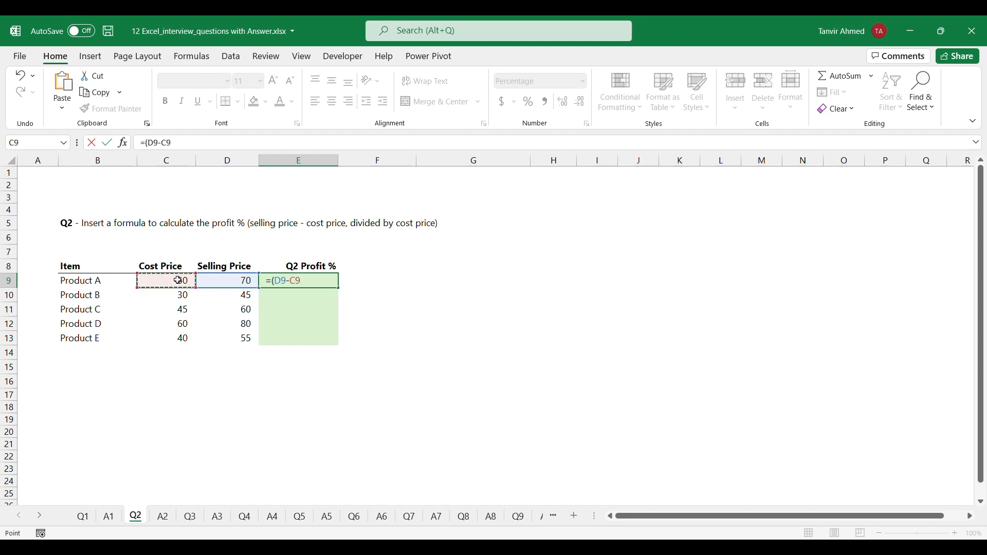
type(")/")
left_click(175, 283)
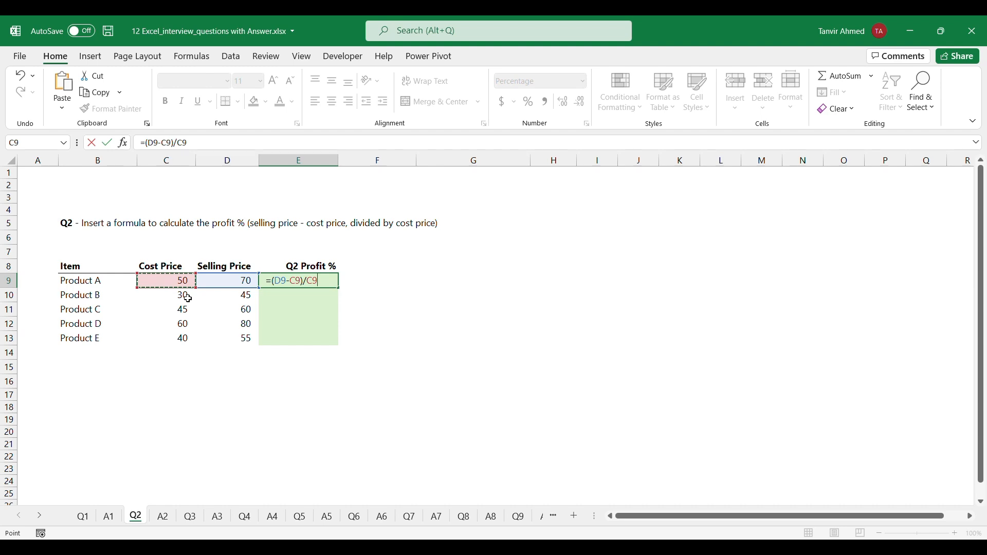
key("ctrl+Return")
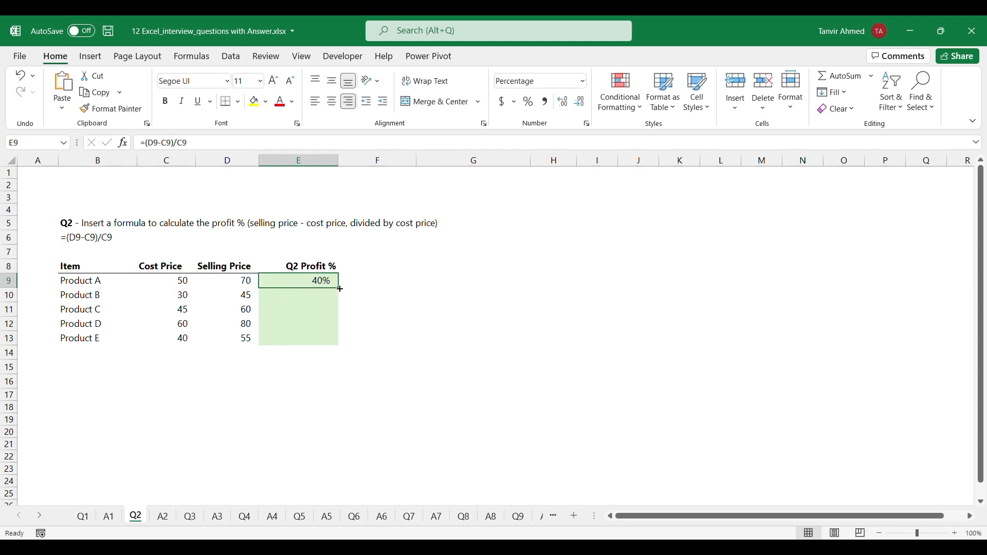
left_click_drag(340, 289, 338, 347)
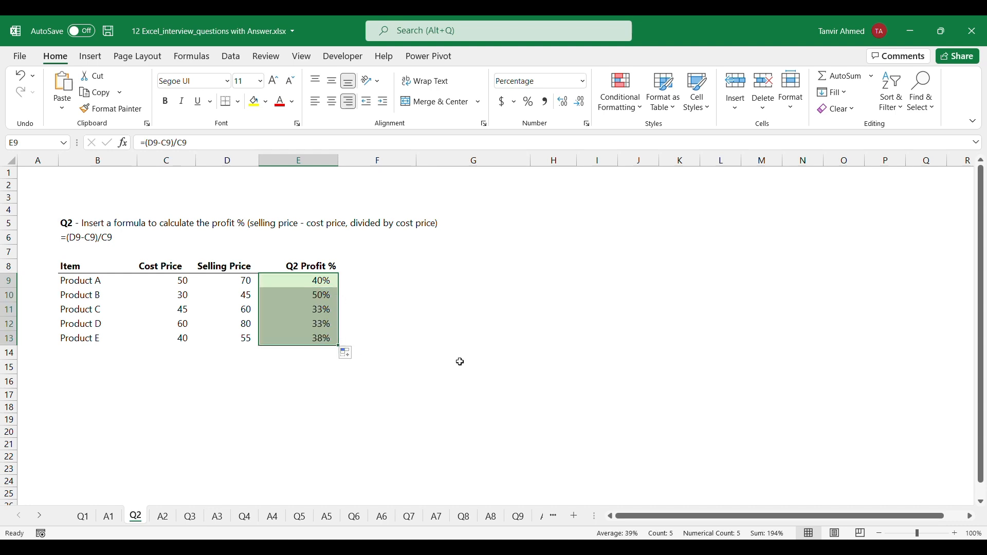
Check the Q2 answers on sheet A2, and examine the Age column on sheet Q3 for missing entries
left_click(161, 520)
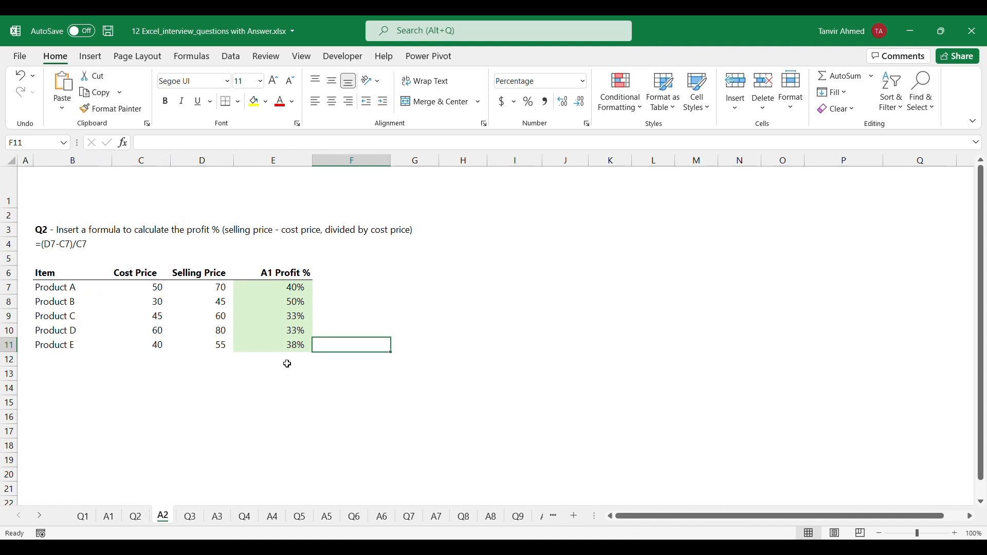
left_click(135, 517)
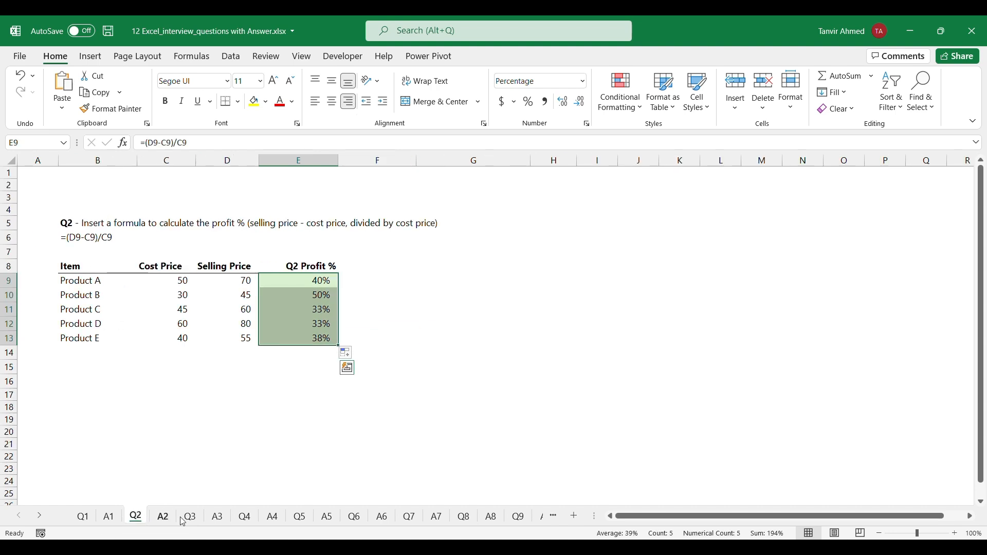
left_click(190, 520)
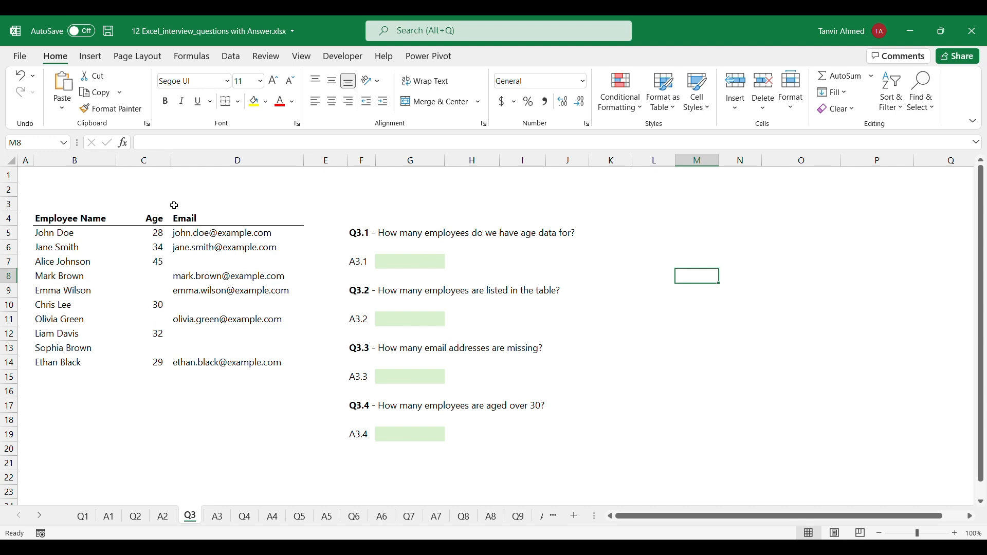
left_click(145, 274)
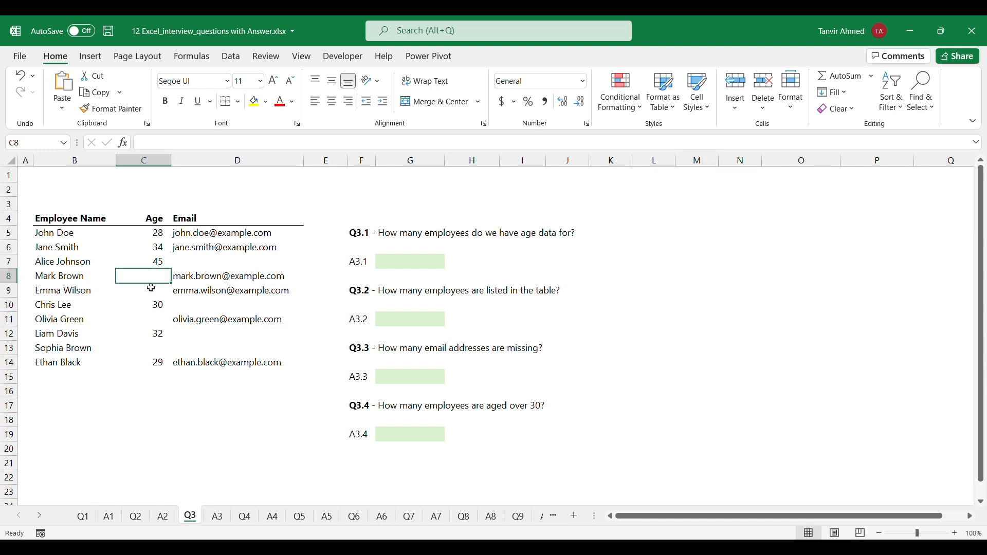
left_click(151, 289)
left_click(154, 319)
left_click(150, 353)
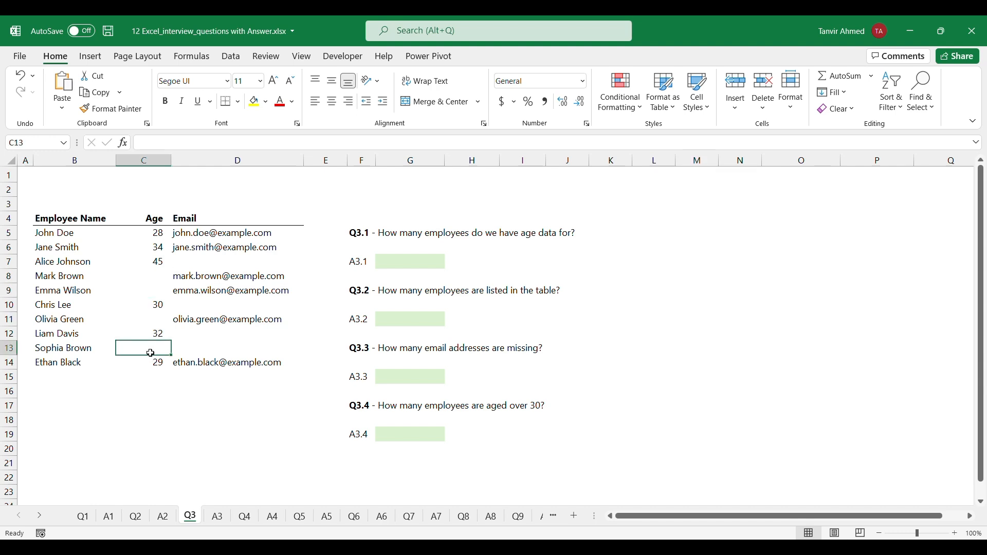
Count the employees with age data in G7 using the formula =COUNT(C5:C14)
left_click(404, 260)
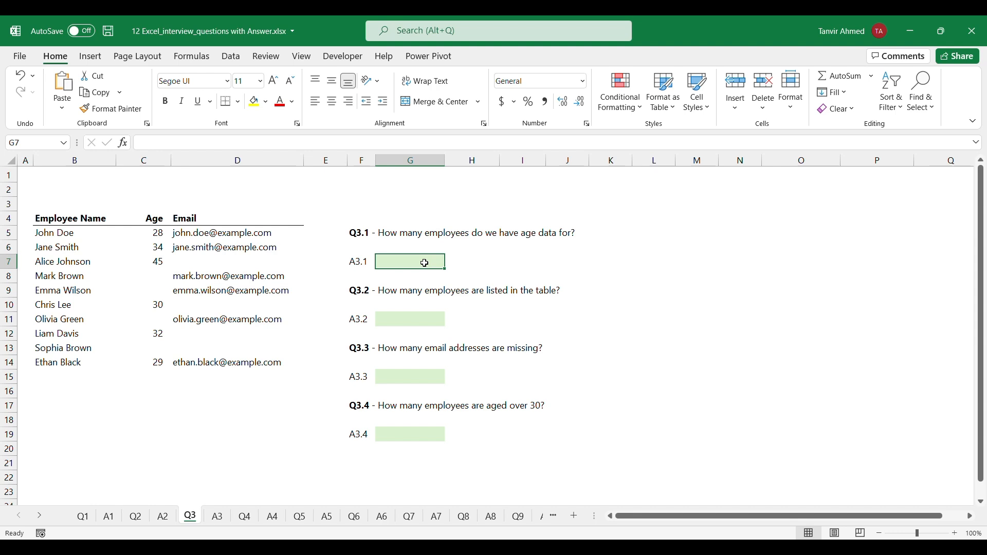
type("=cou")
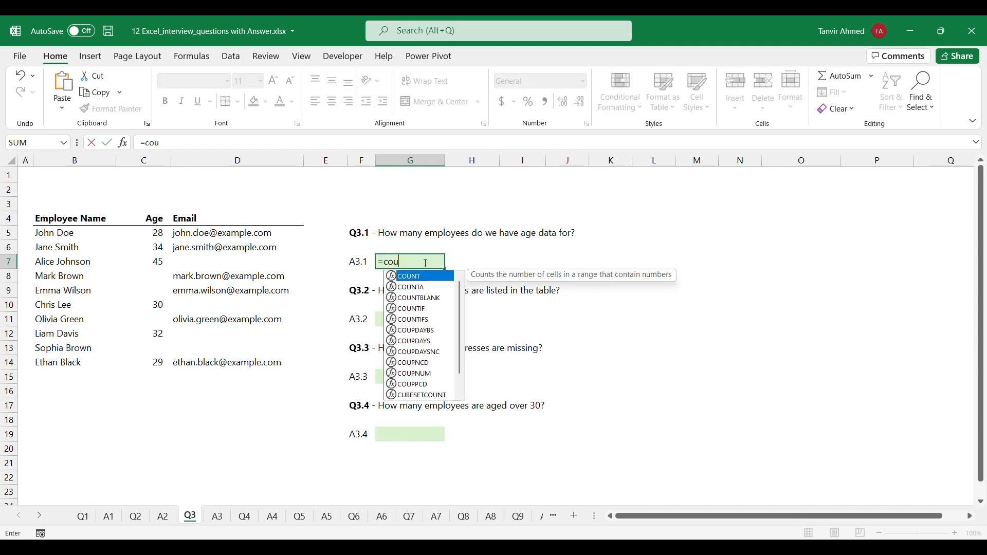
key("Tab")
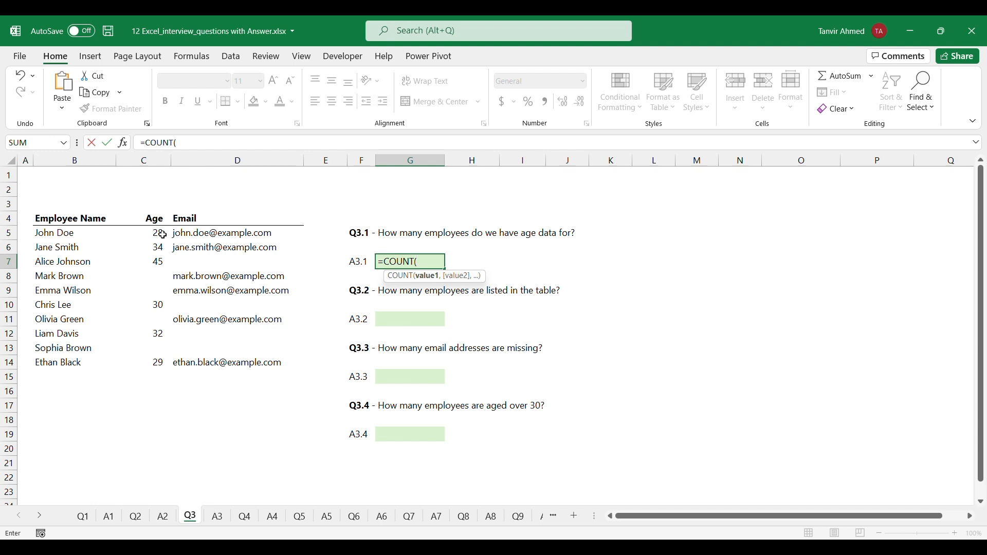
left_click_drag(157, 233, 158, 362)
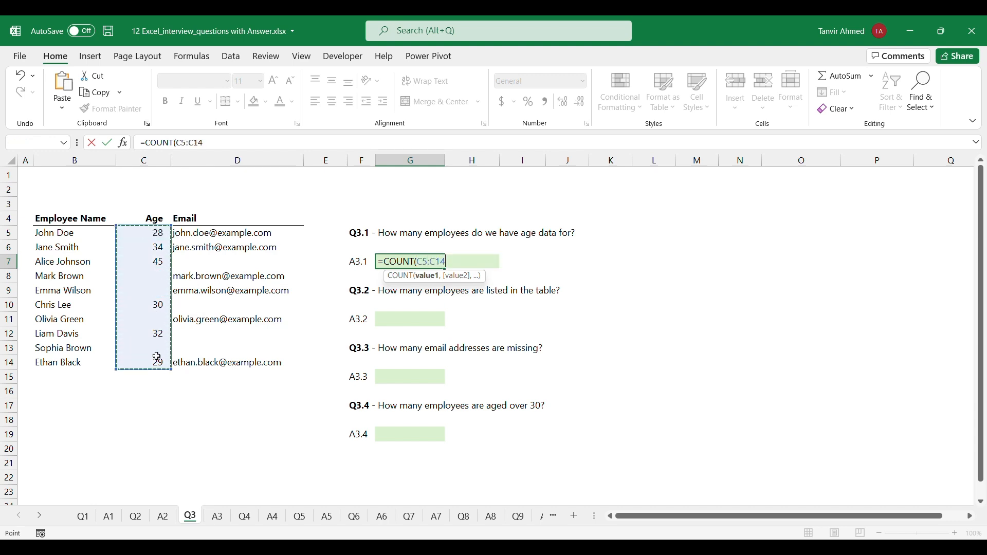
key("ctrl+Return")
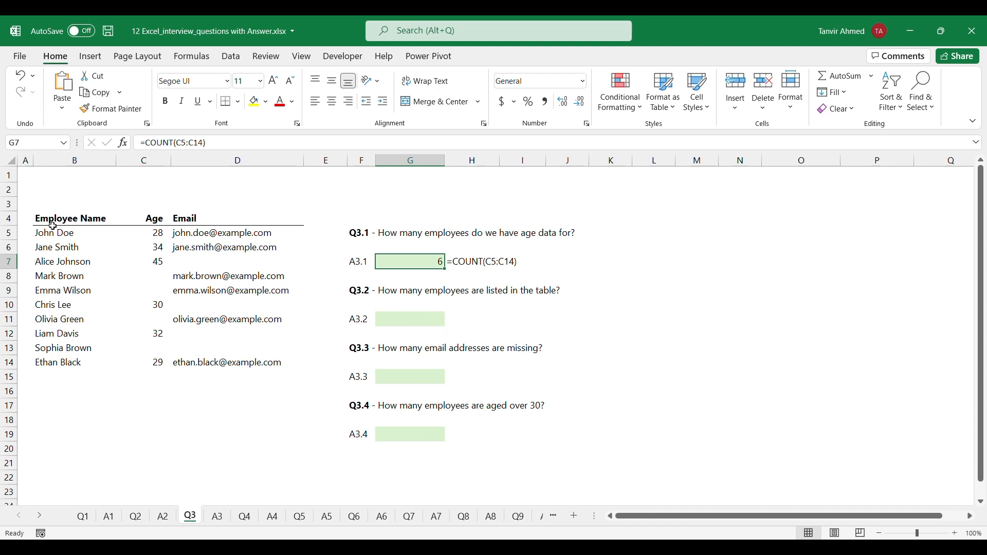
Count the employees listed in the table in G11 using the formula =COUNTA(B5:B14)
left_click(418, 319)
type("=")
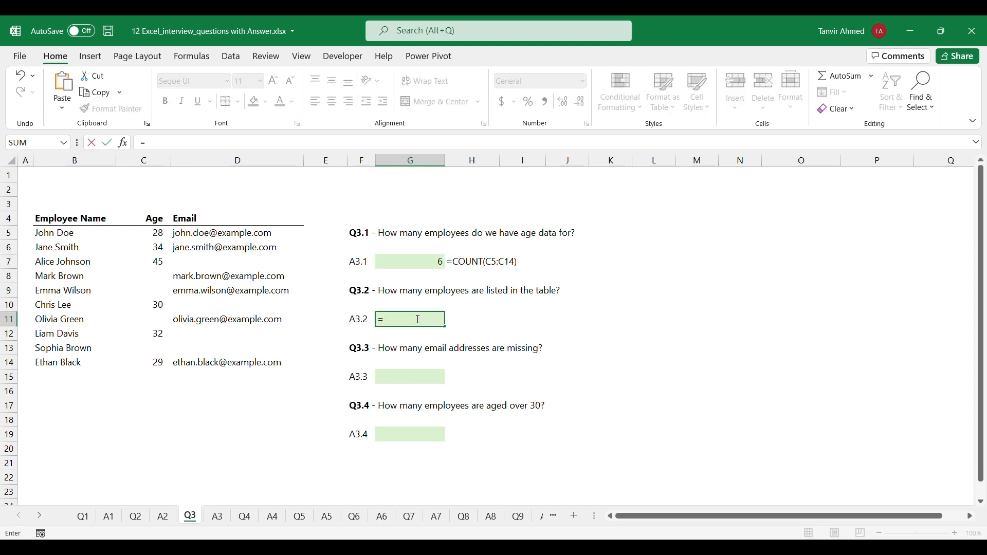
type("coun")
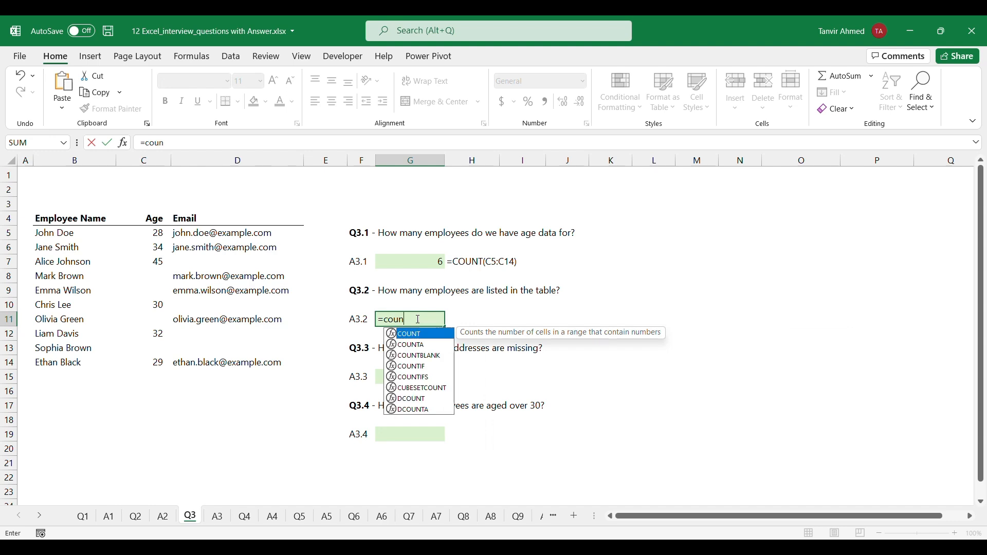
key("Down")
key("Tab")
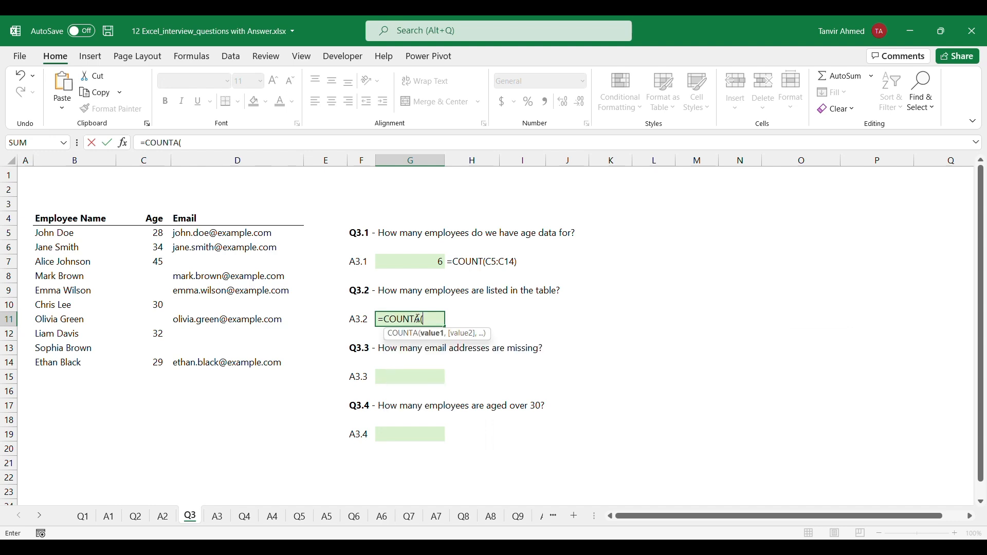
left_click_drag(55, 233, 60, 360)
type(")")
key("ctrl+Return")
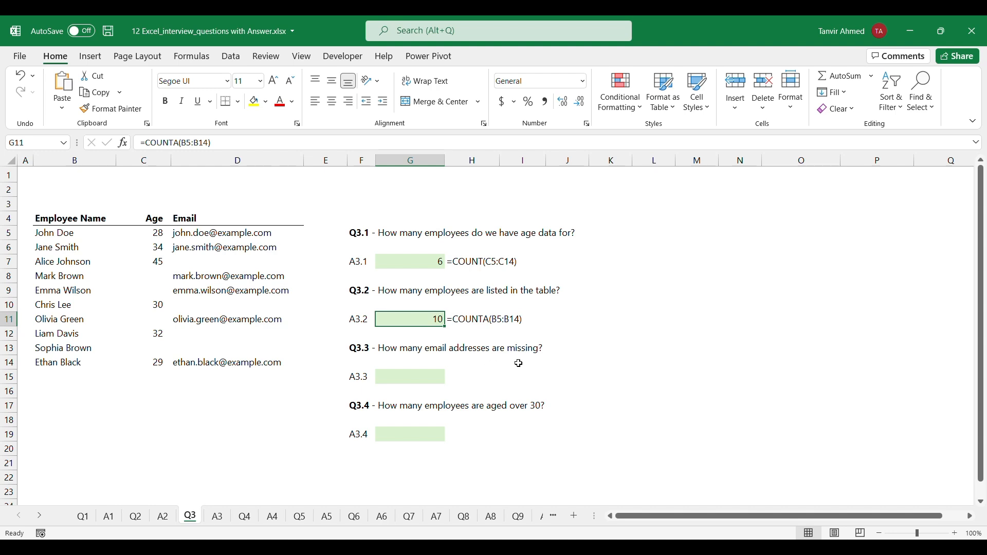
Examine the Email column of the employee table for missing addresses
left_click(234, 264)
left_click(222, 303)
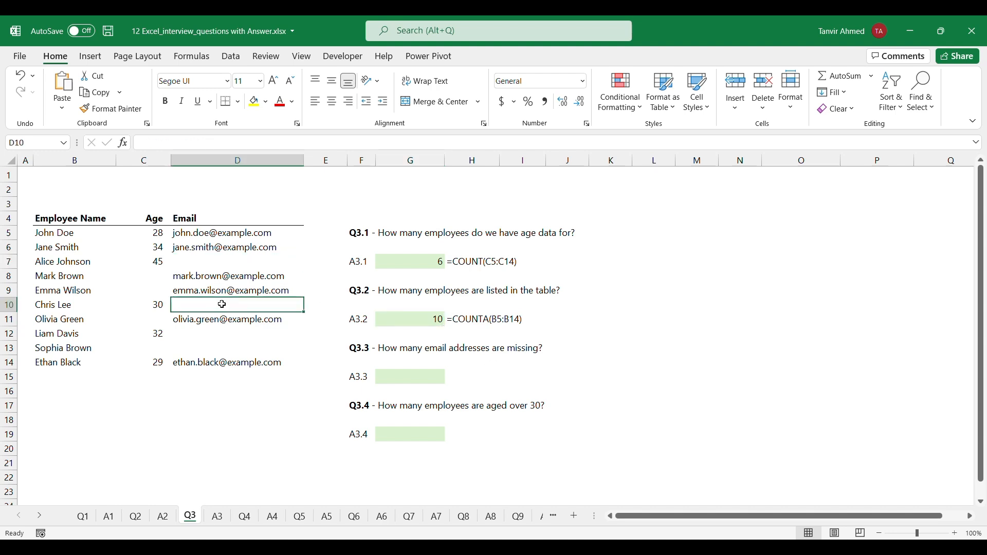
left_click(216, 344)
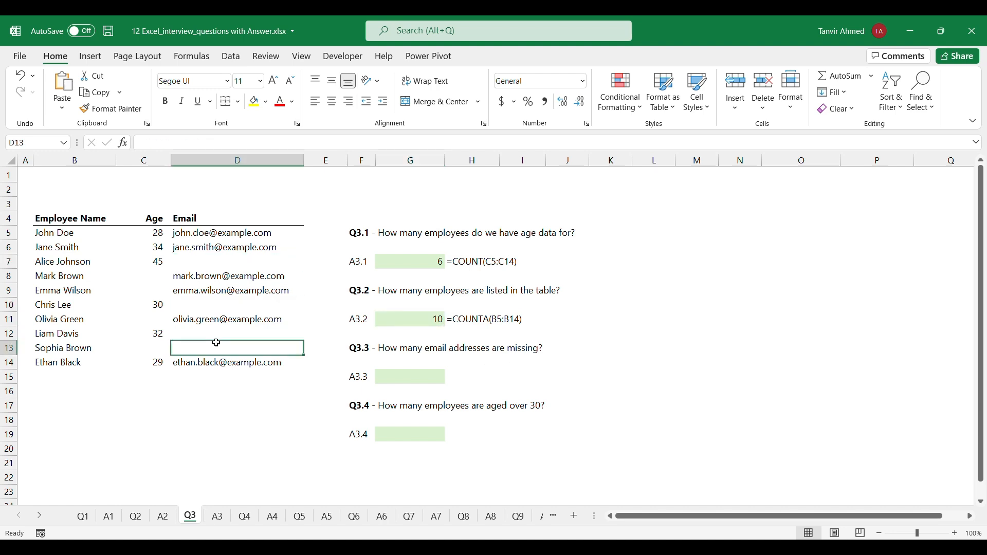
left_click(257, 322)
left_click(252, 290)
left_click(246, 275)
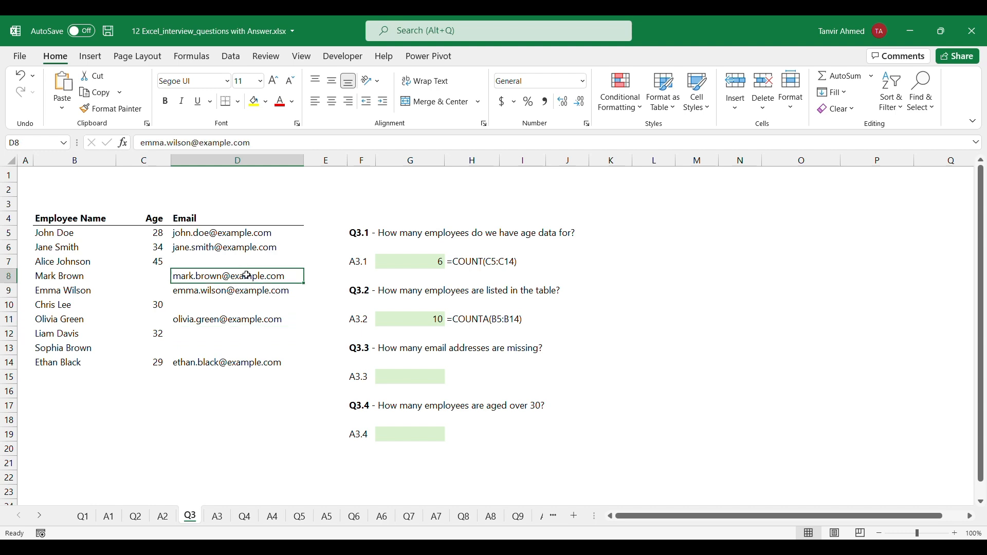
left_click(239, 344)
left_click(235, 333)
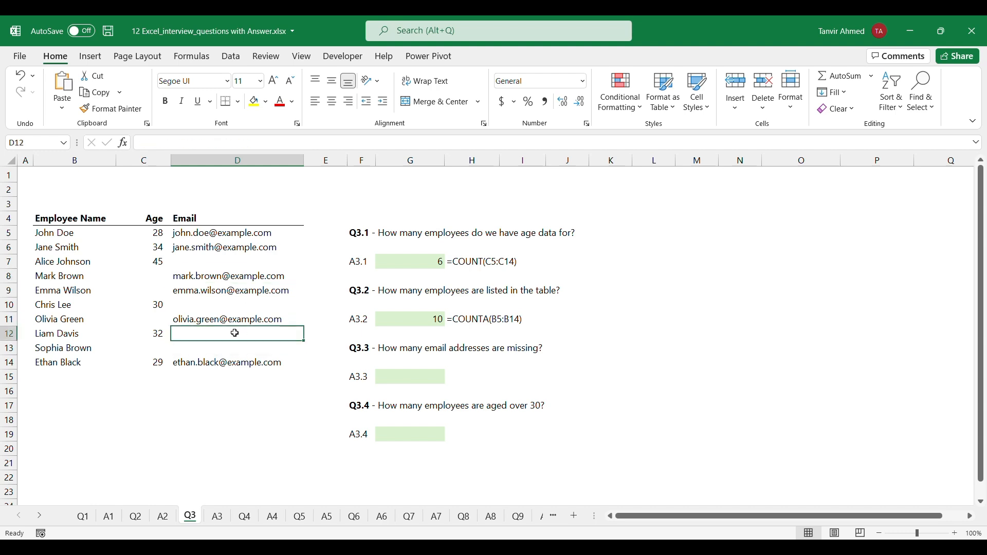
left_click(235, 308)
left_click(234, 266)
Count the missing email addresses in G15 using the formula =COUNTBLANK(D5:D14)
left_click(384, 377)
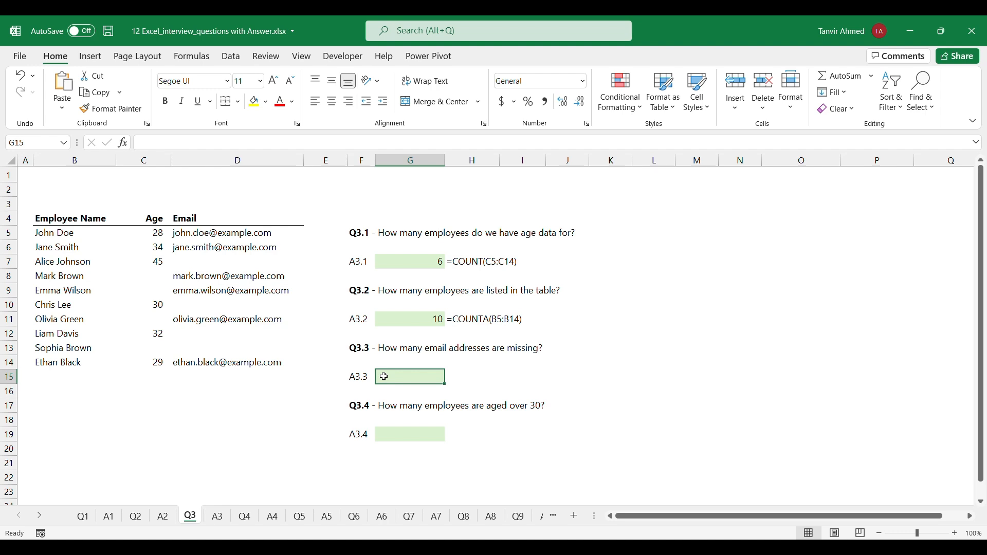
type("=cou")
key("Down")
key("Down")
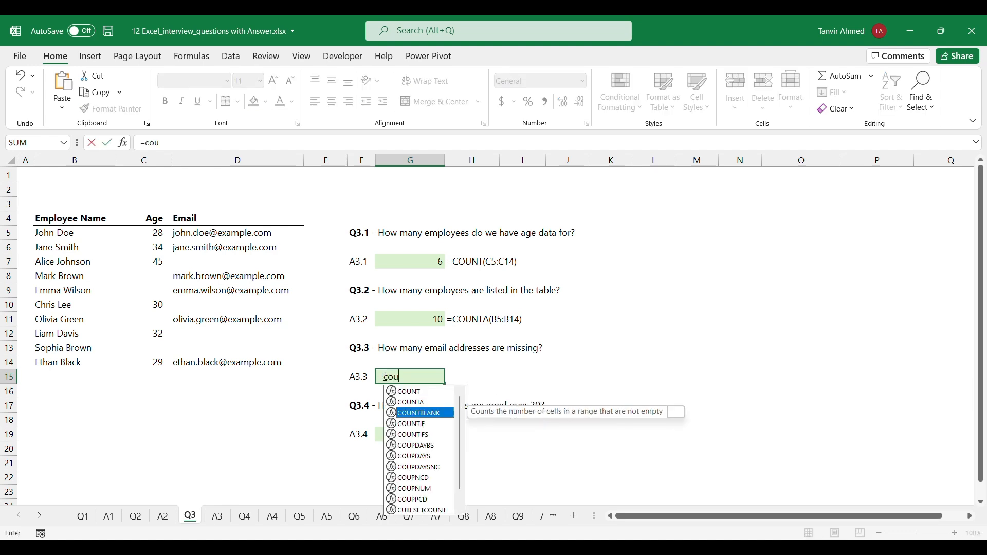
key("Tab")
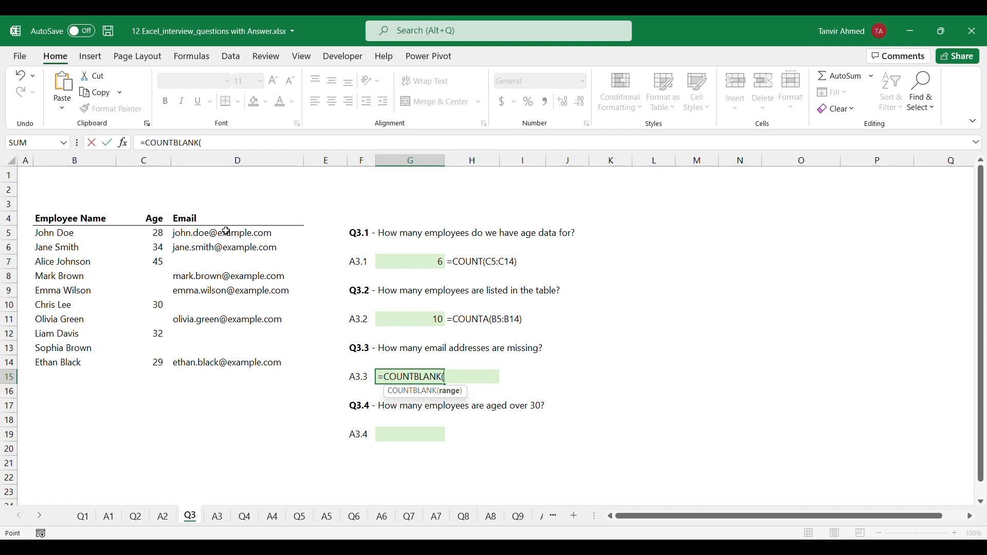
left_click_drag(222, 234, 217, 360)
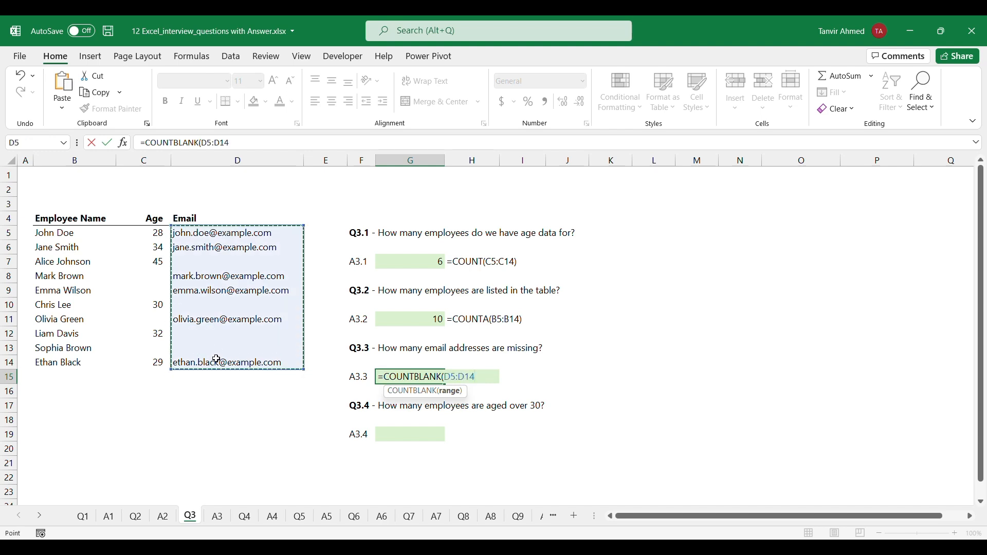
type(")")
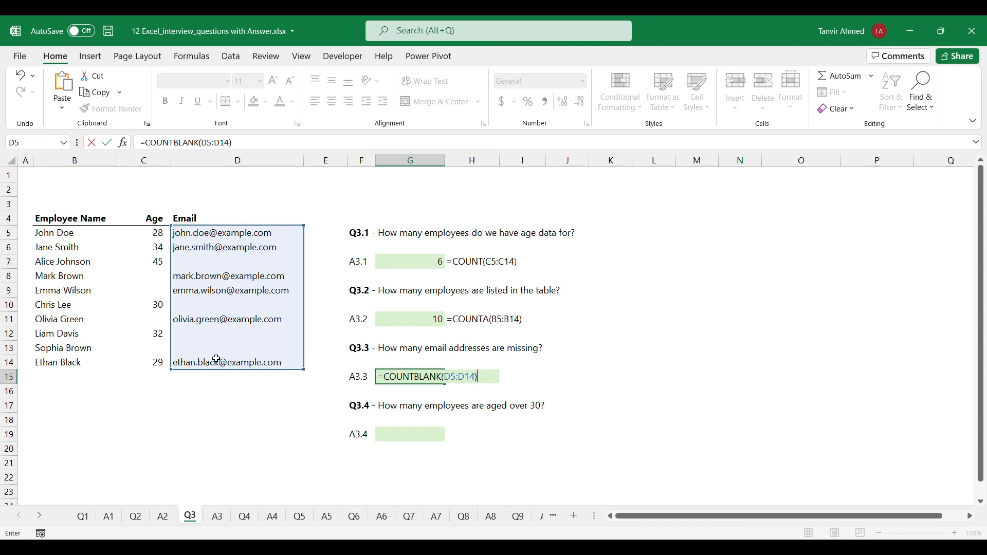
key("ctrl+Return")
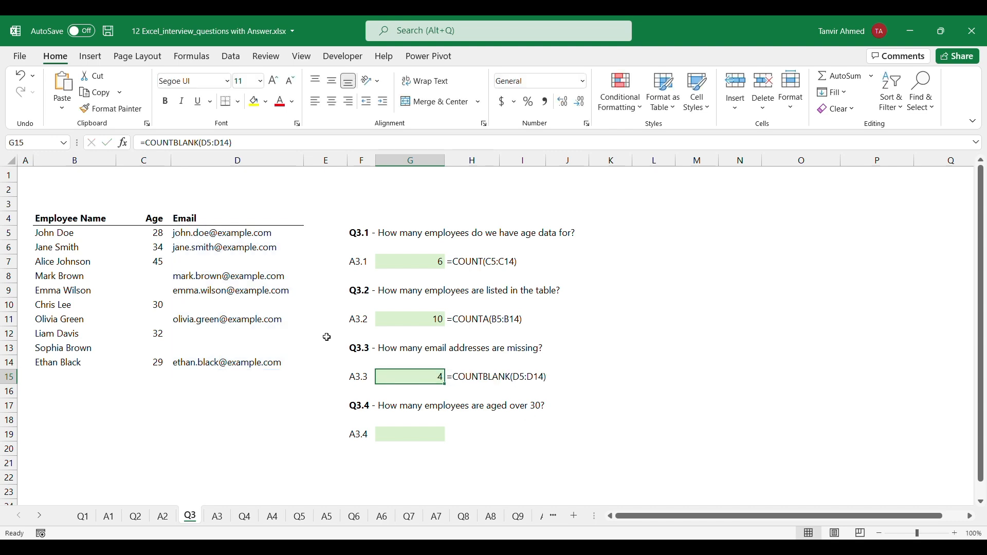
Count the employees aged over 30 in G19 using the formula =COUNTIF(C5:C14, ">"&30)
scroll(582, 395, "down", 1)
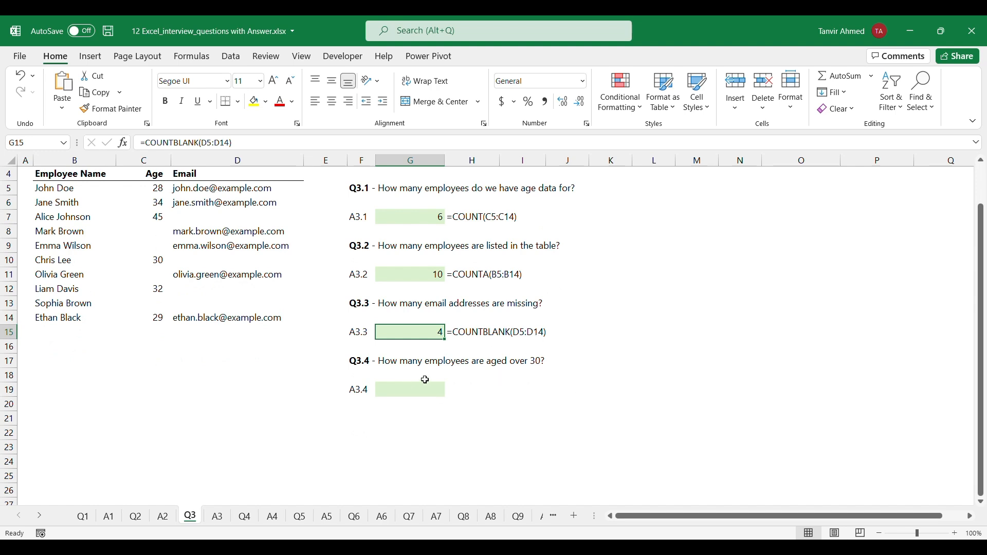
scroll(500, 374, "up", 1)
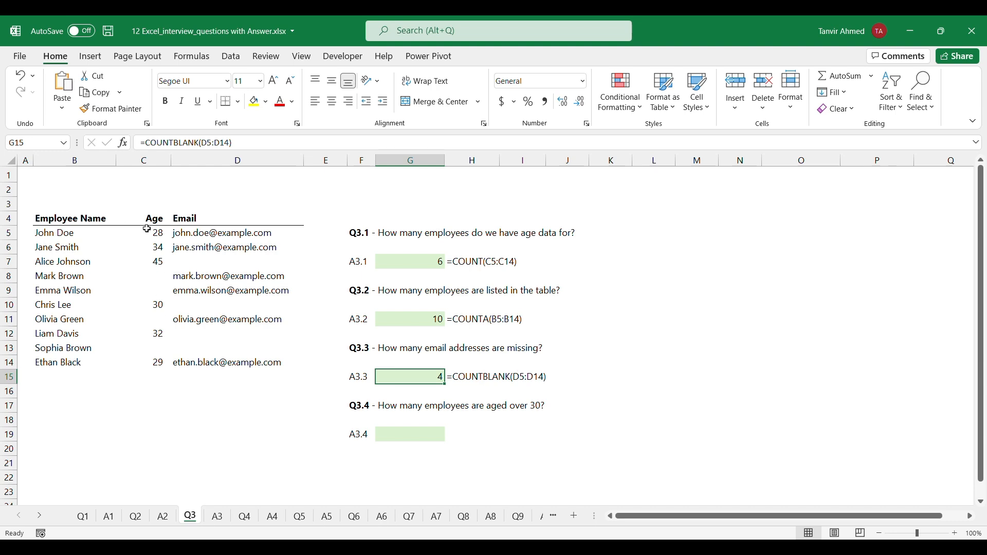
left_click(389, 435)
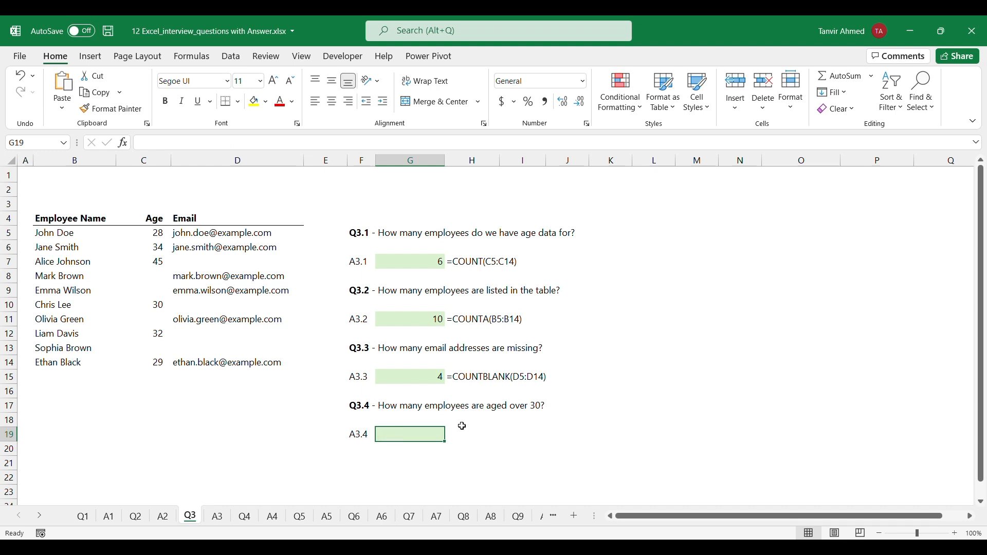
type("=coun")
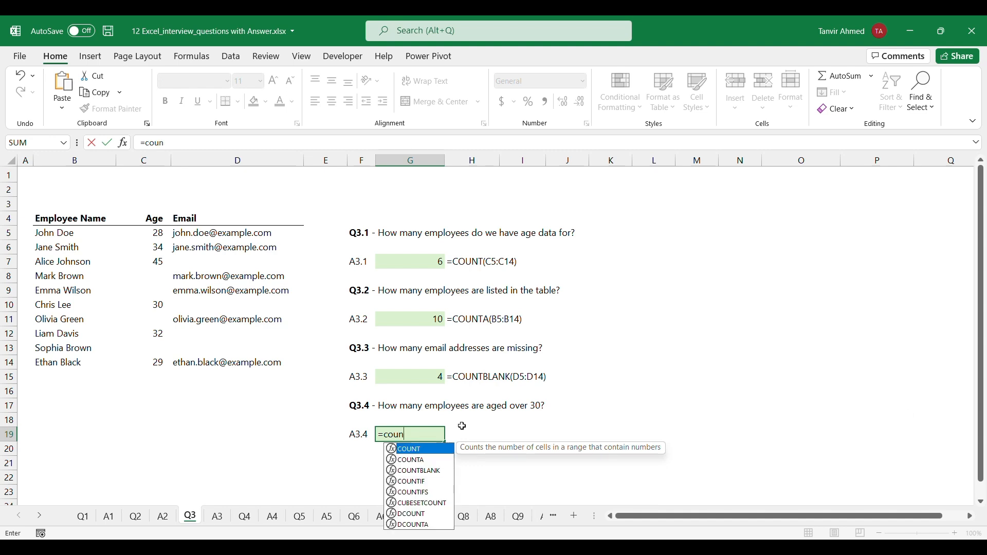
type("tif")
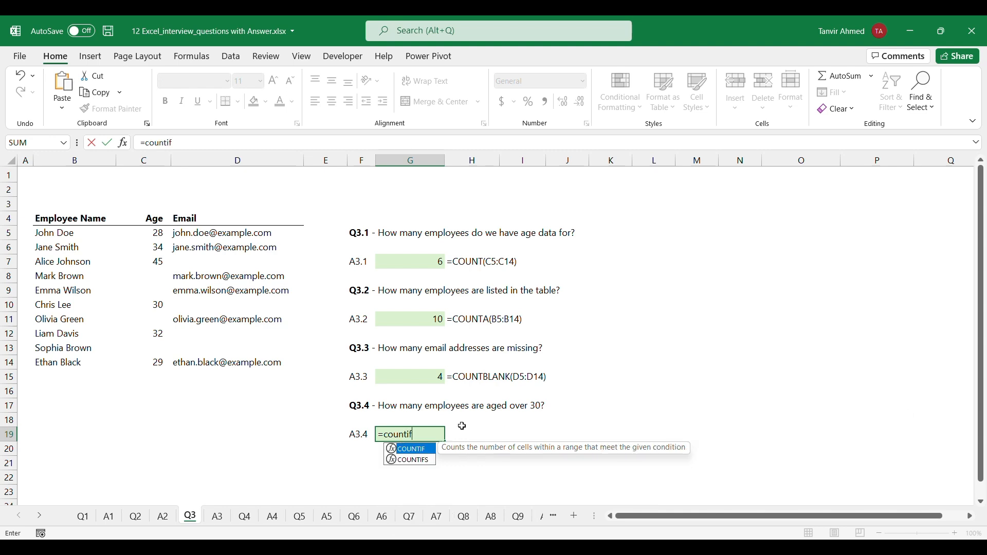
key("Tab")
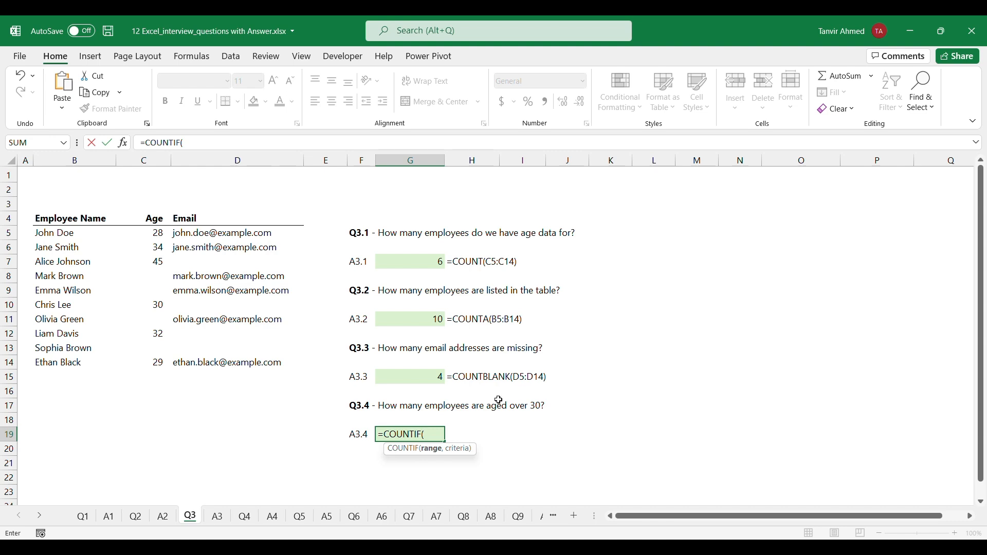
left_click_drag(151, 232, 151, 365)
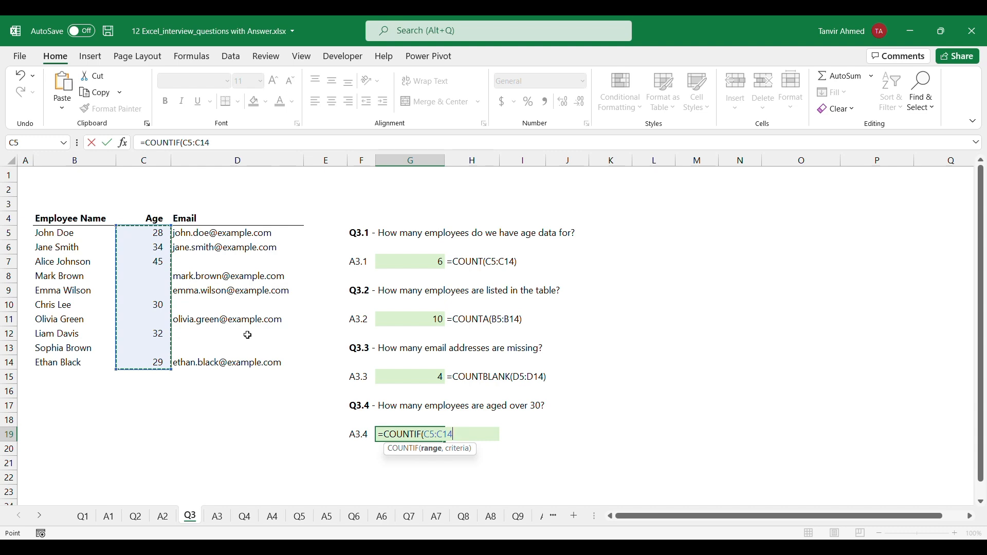
type(", \">")
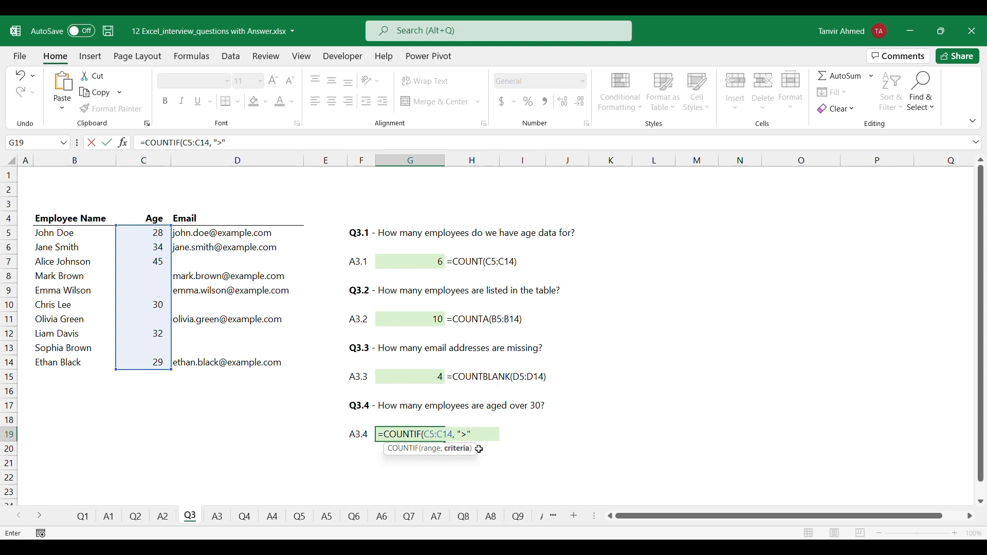
type("&30)")
key("Return")
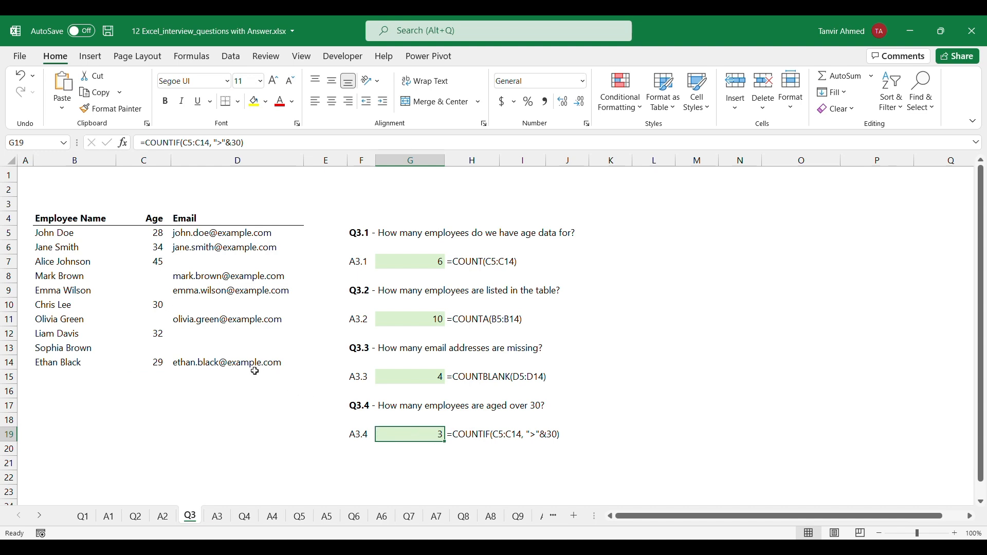
Check the Age column entries against the over-30 count in G19
left_click(162, 332)
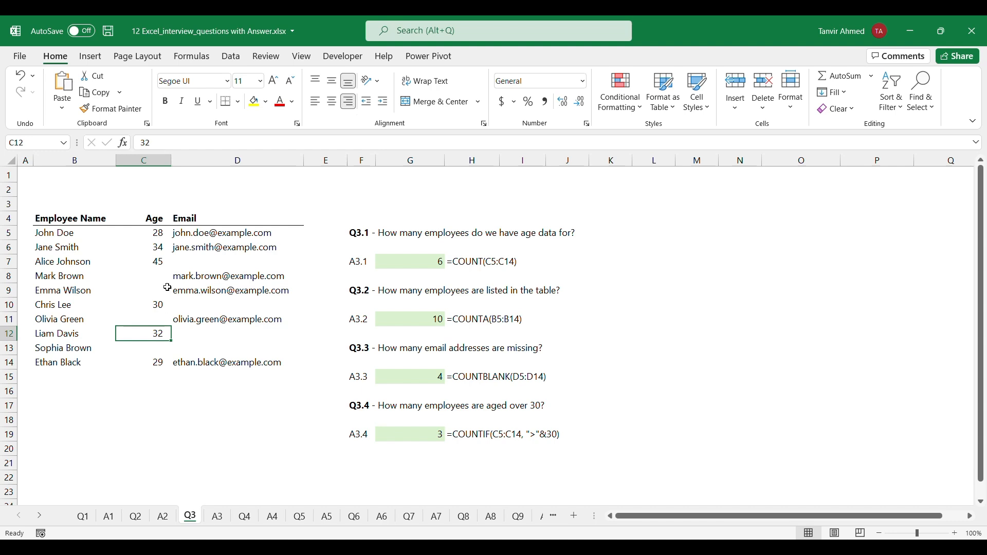
left_click(159, 262)
left_click(159, 236)
left_click(159, 244)
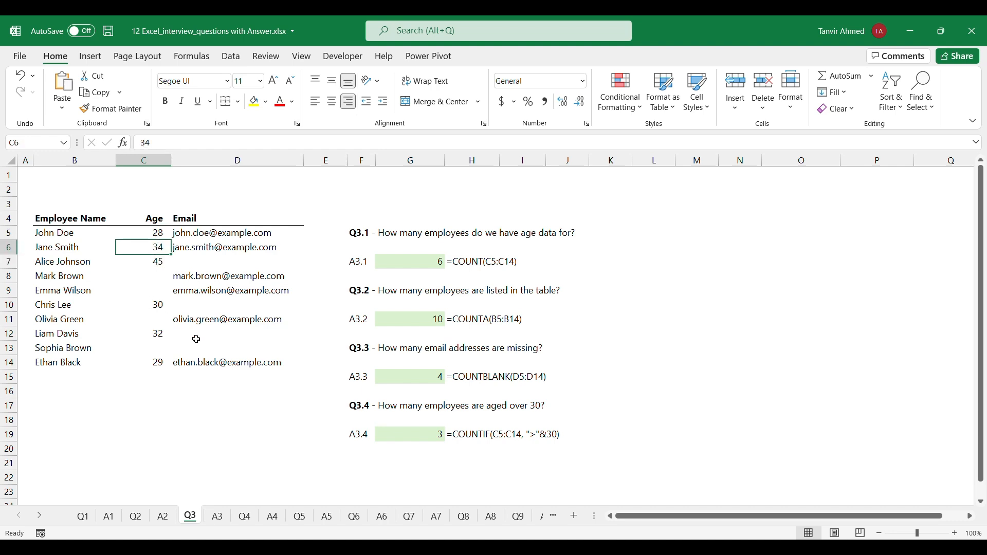
left_click(431, 435)
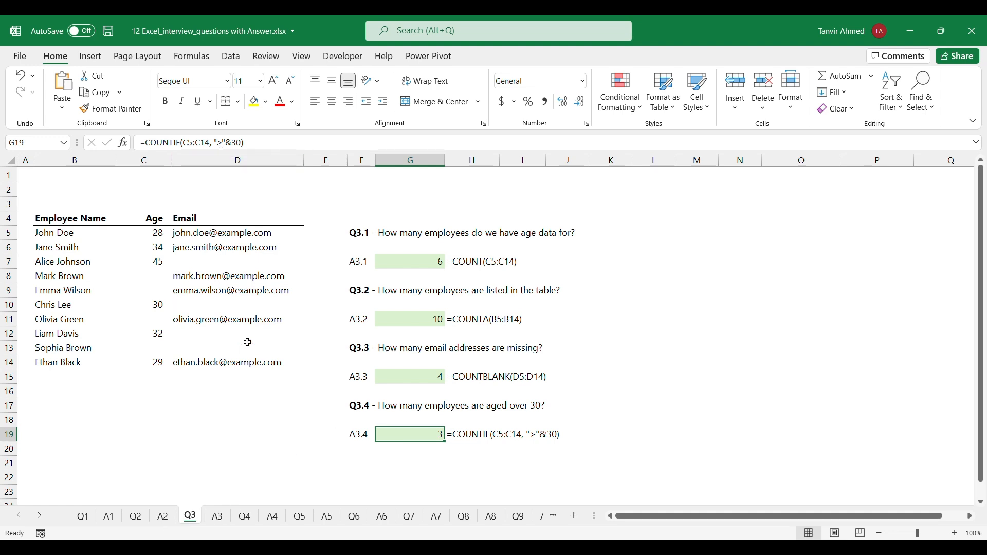
Open the Q4 sheet and read question Q4.1 about the monthly sales target
left_click(246, 517)
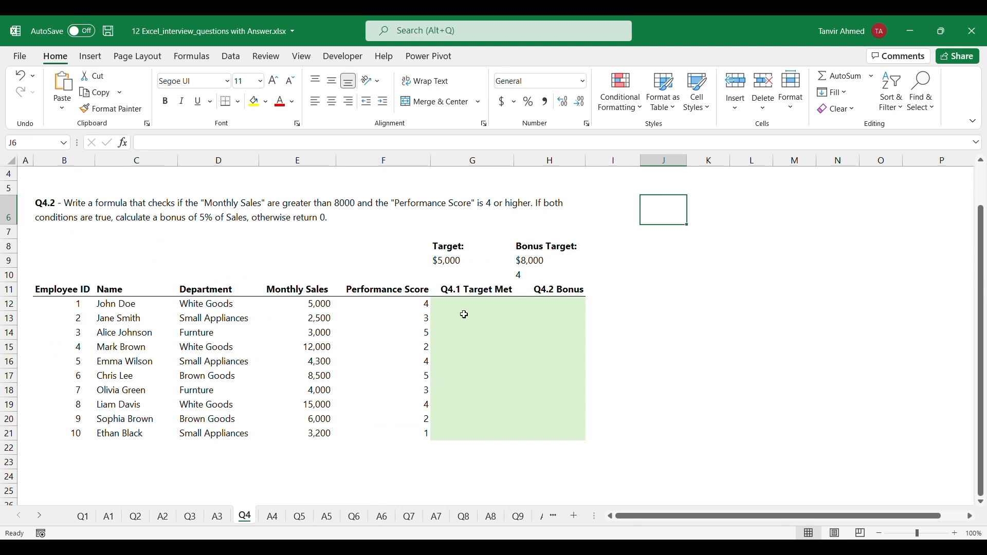
scroll(463, 315, "up", 1)
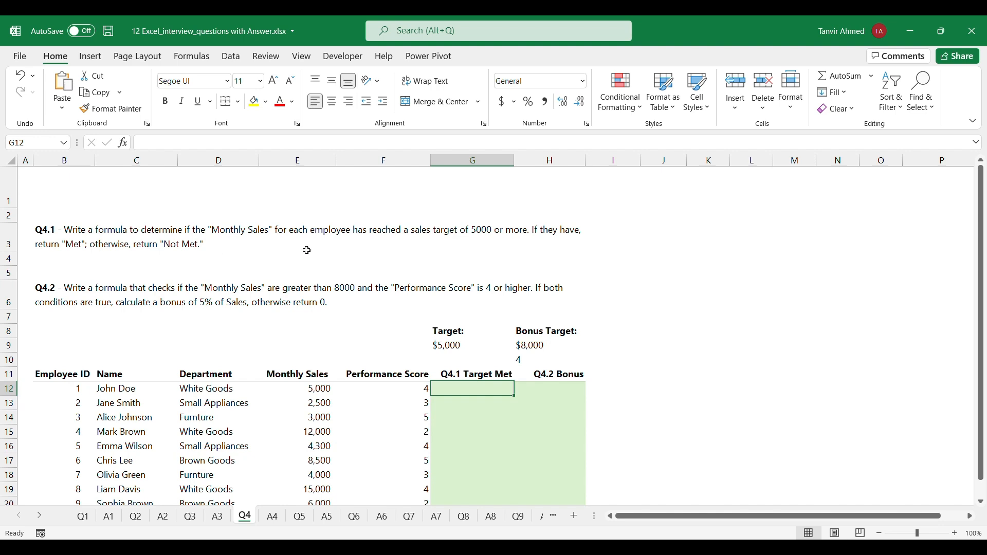
left_click(477, 230)
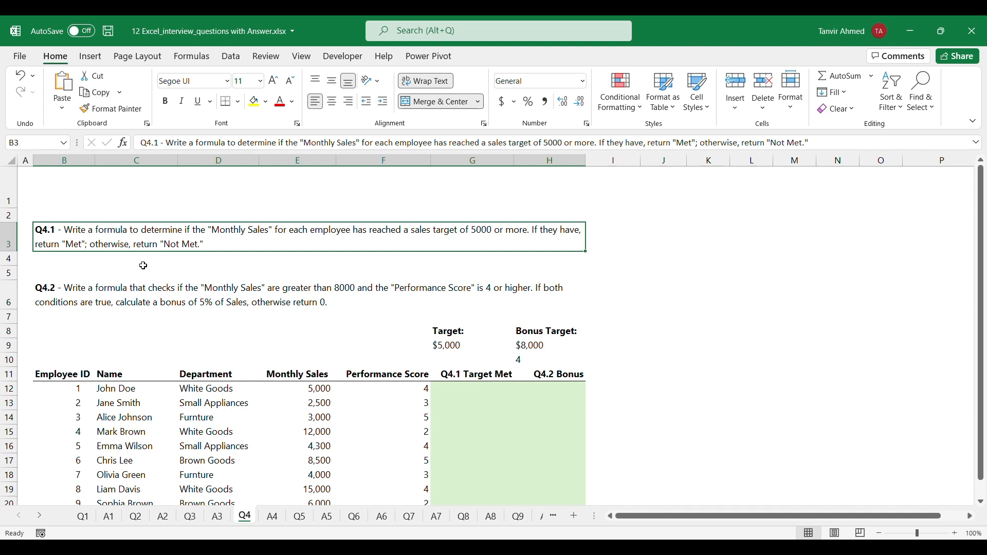
Determine in G12 whether the first employee reached the sales target using the formula =IF(E12>=$G$9,"Met","Not Met")
double_click(464, 394)
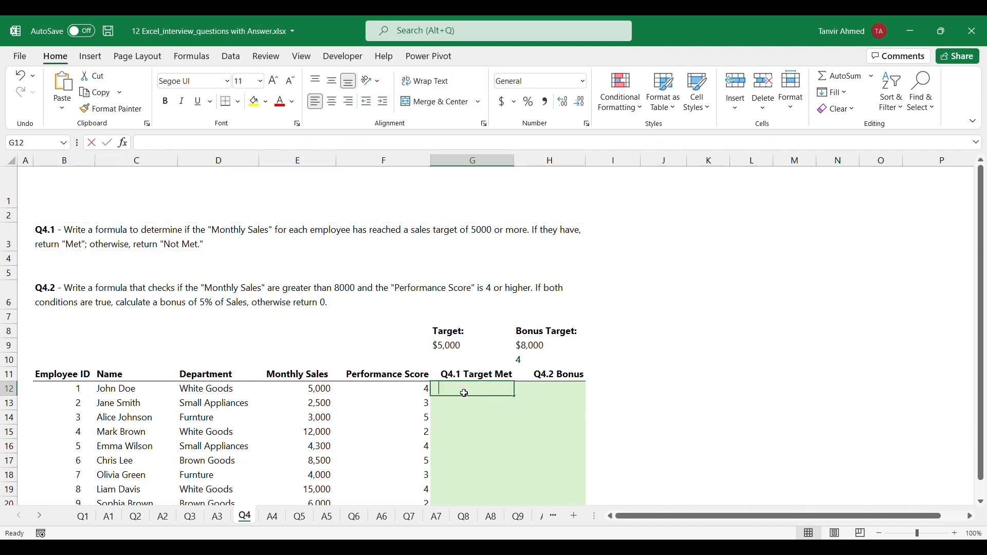
type("=if")
key("Tab")
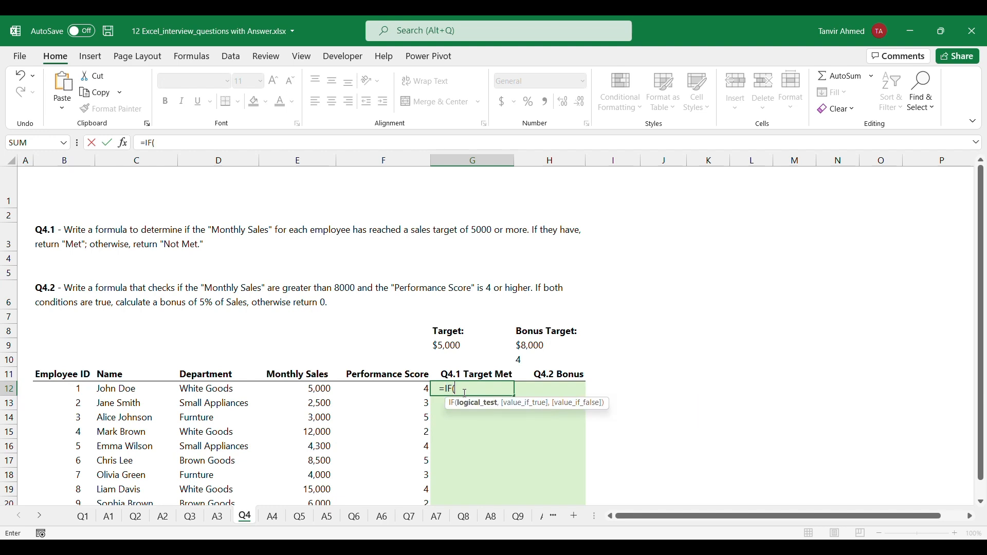
left_click(317, 389)
left_click(317, 390)
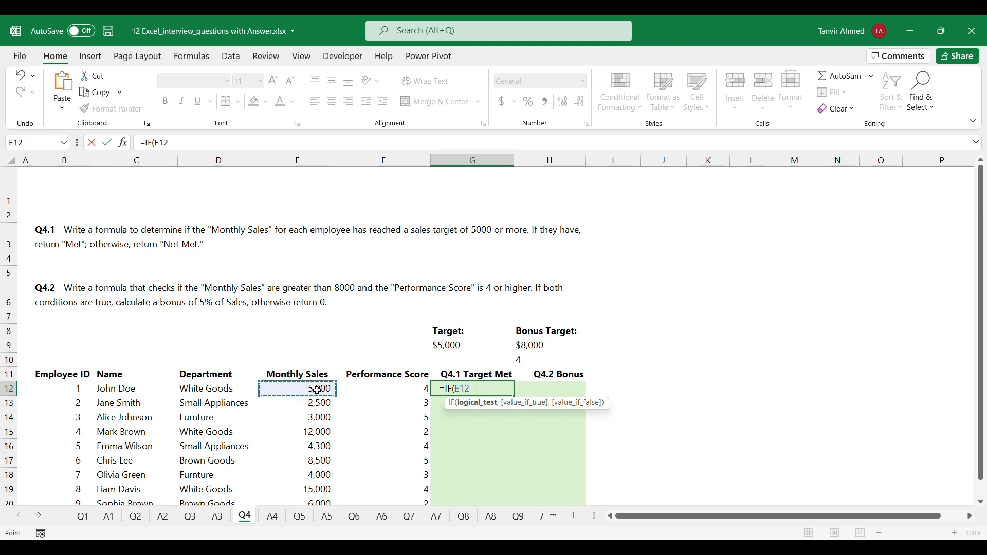
type(">=")
left_click(450, 346)
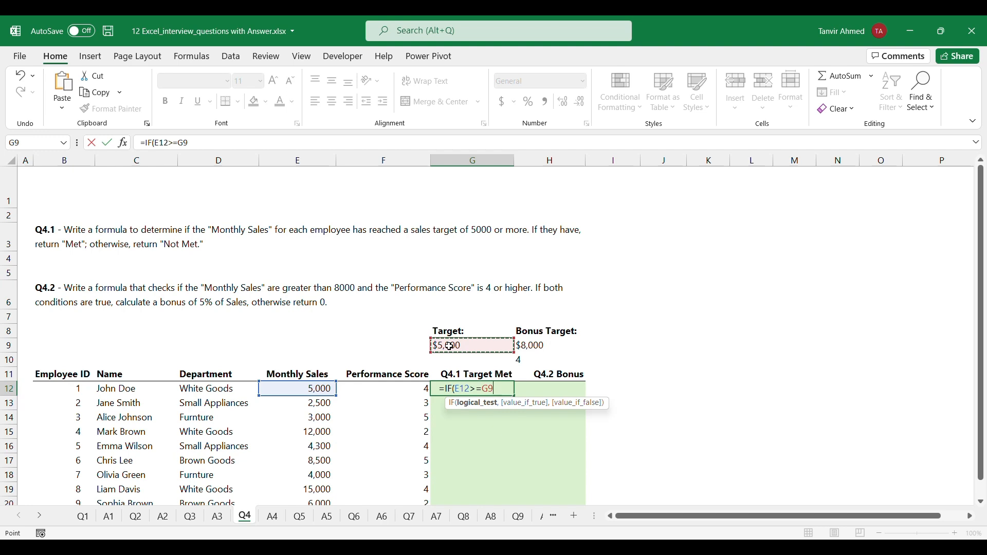
key("F4")
type(",")
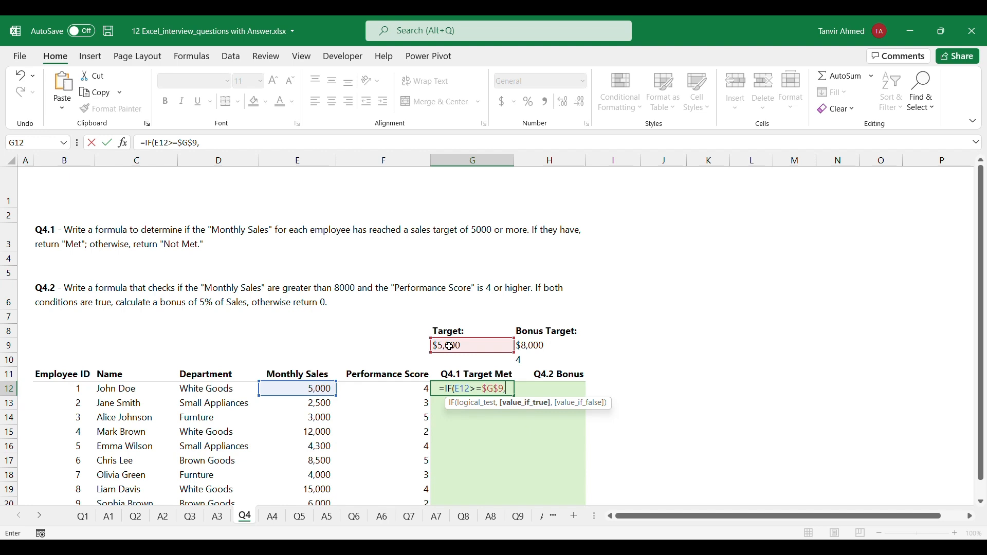
type("\"Met\",")
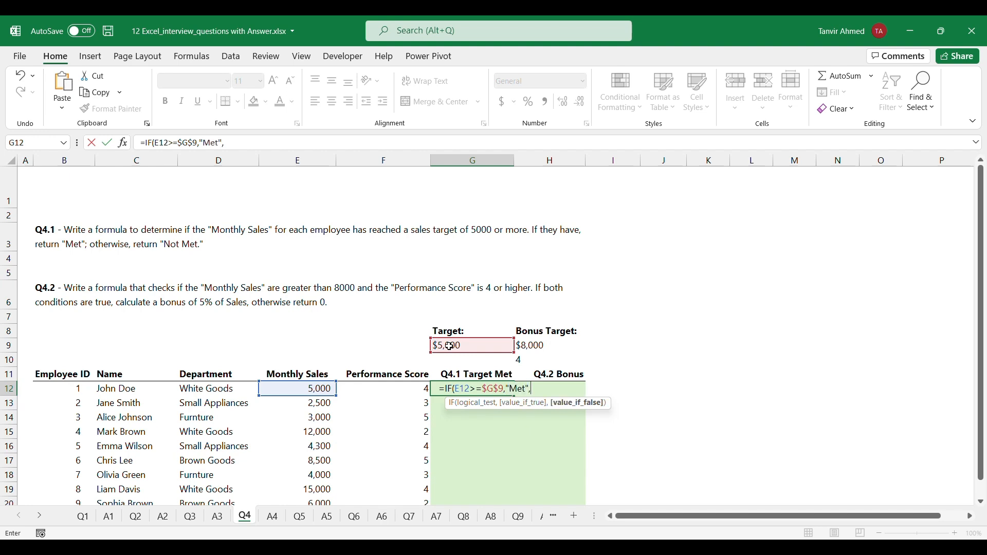
type("\"Not Met\")")
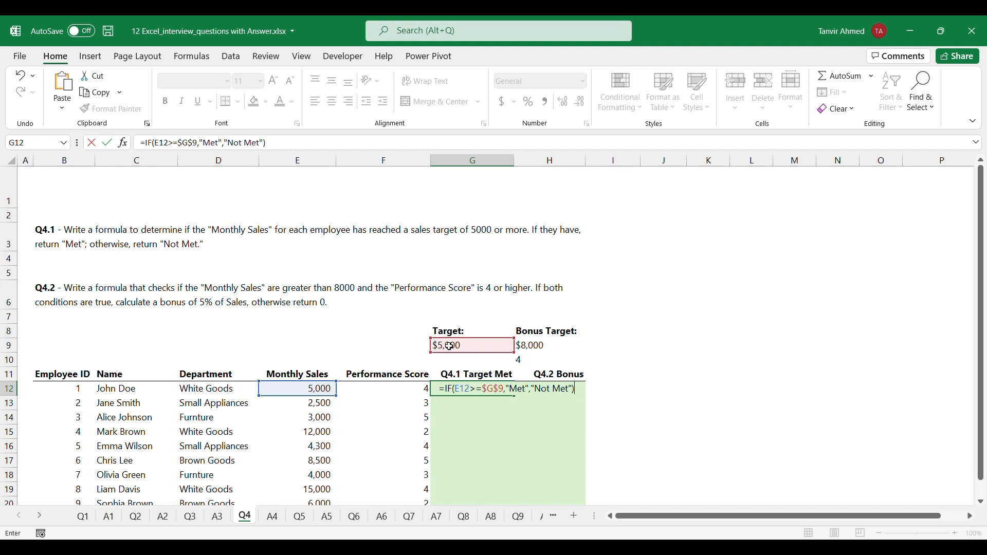
key("ctrl+Return")
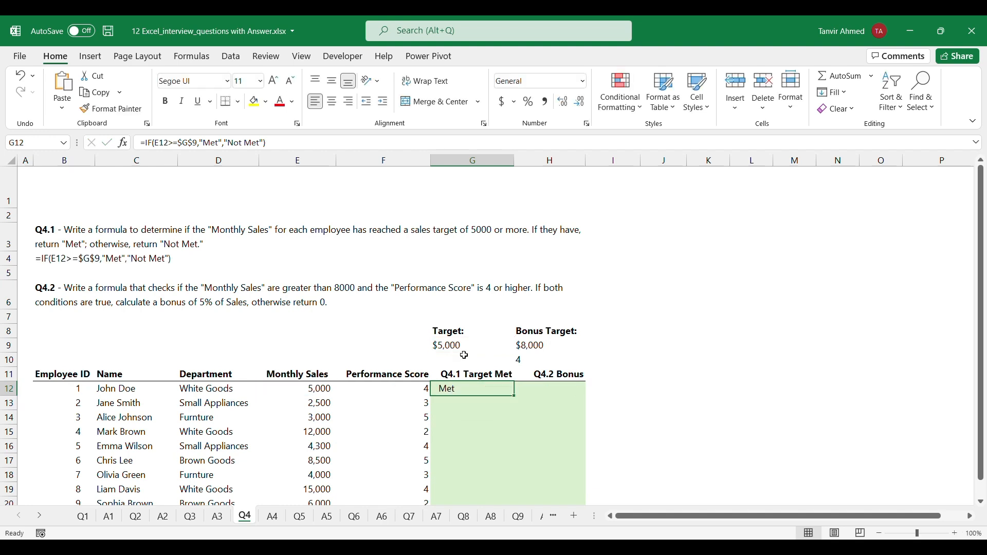
Fill the Q4.1 Target Met formula from G12 down through G21 and compare it with the question
double_click(517, 395)
scroll(564, 403, "down", 2)
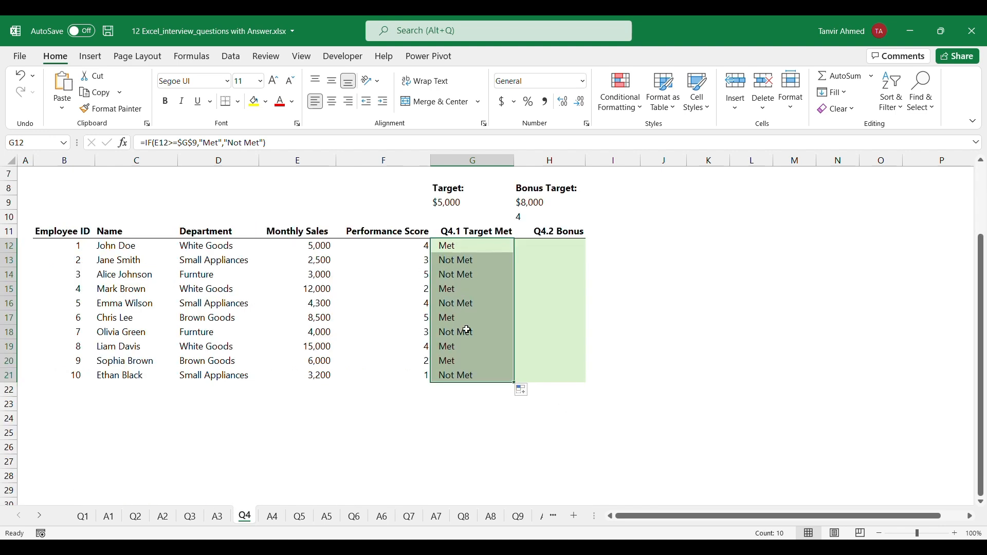
scroll(537, 312, "up", 2)
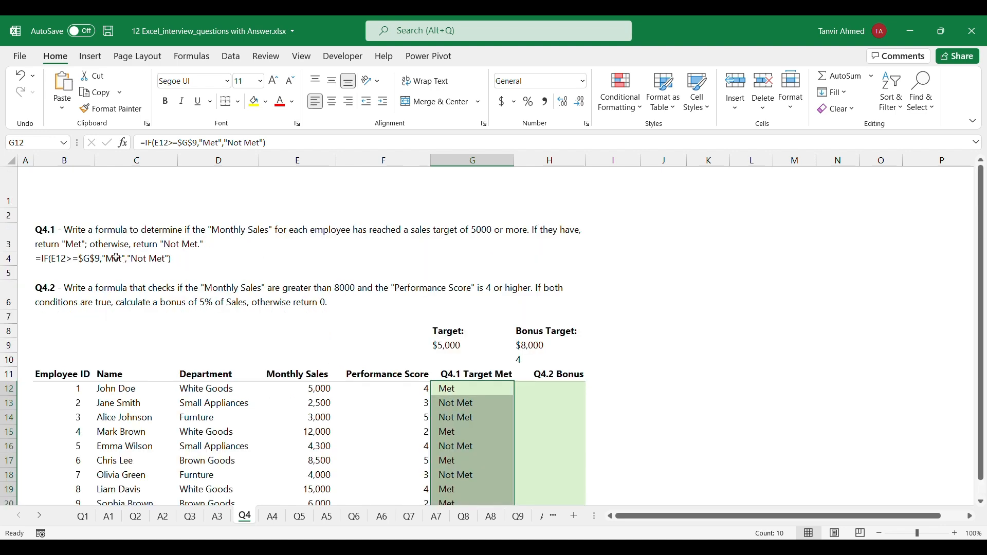
left_click(166, 247)
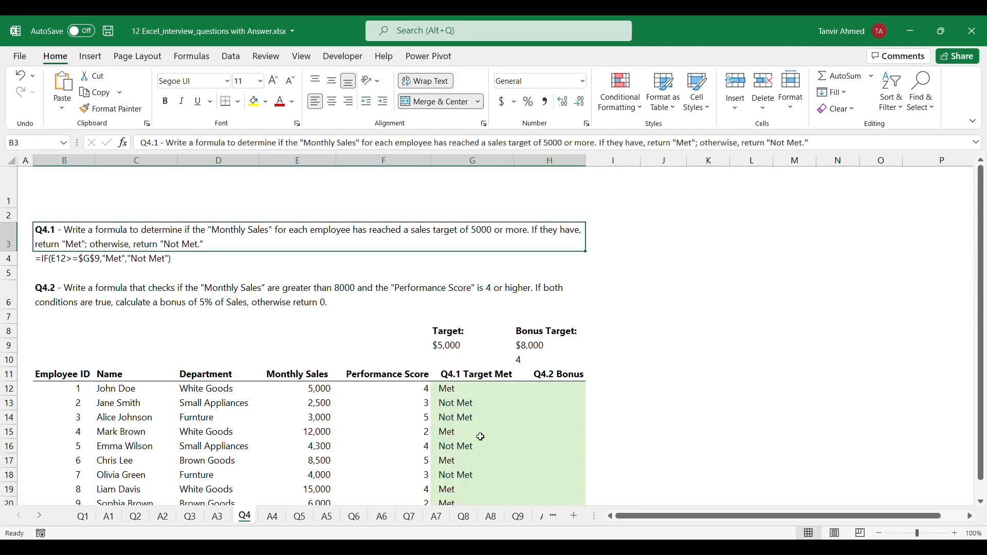
Read question Q4.2 about the sales and performance conditions for the bonus and compare it with the table
left_click(547, 393)
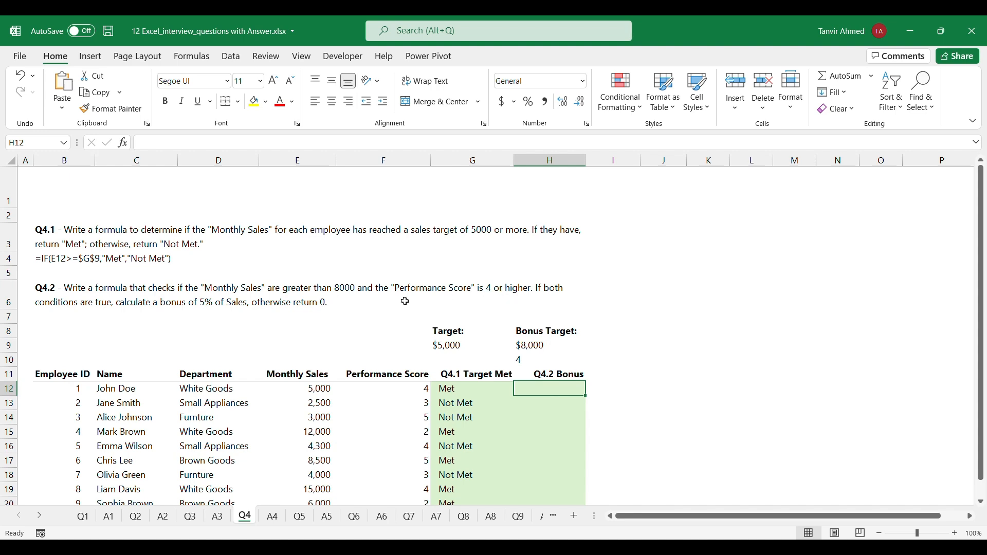
left_click(491, 291)
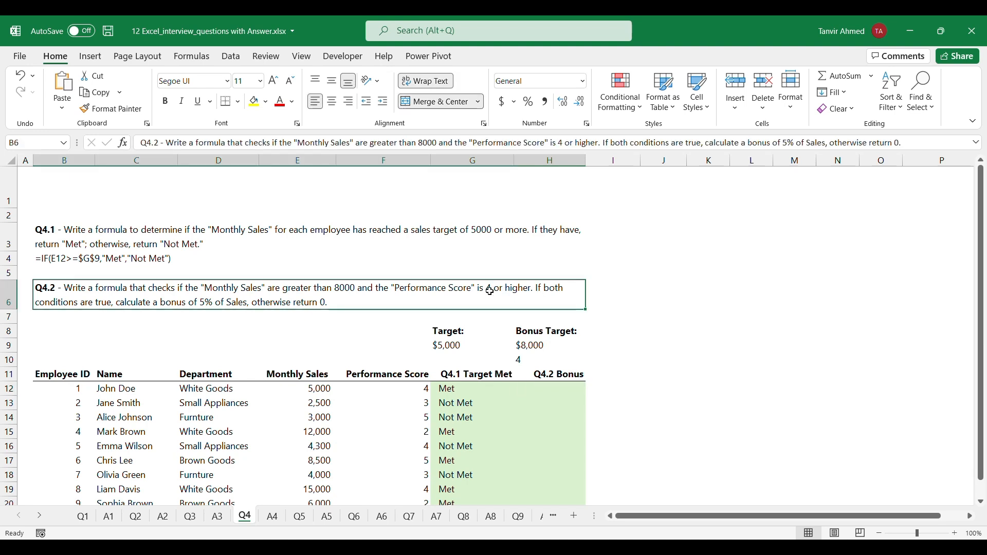
left_click(397, 391)
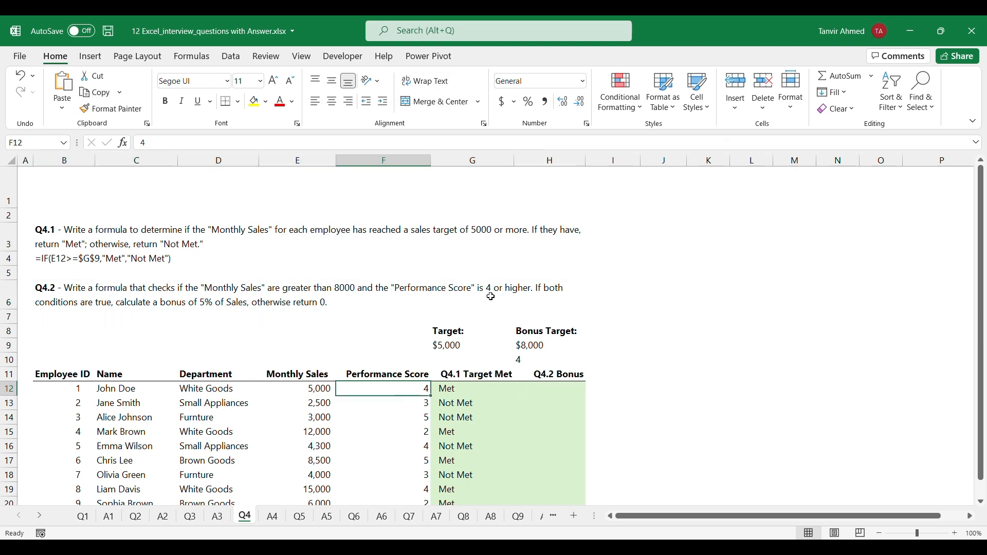
left_click(345, 290)
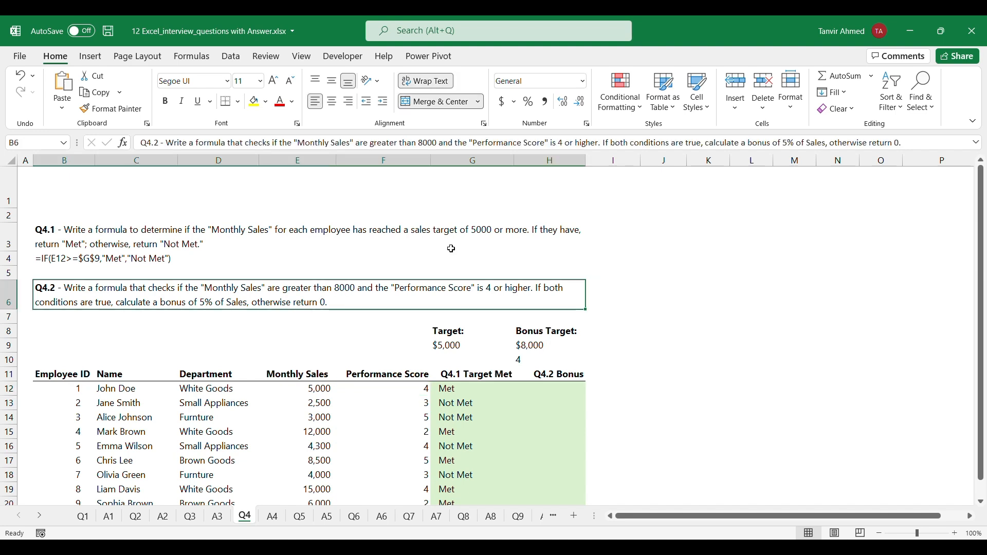
Start the Q4.2 bonus formula in H12 with =IF(AND(E12>H9 to test monthly sales against the bonus target
left_click(550, 391)
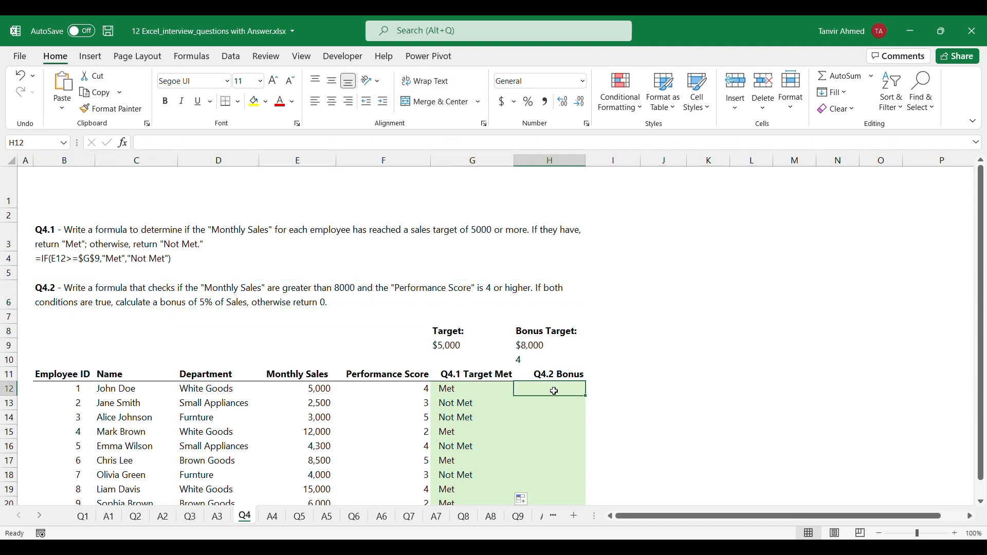
type("=")
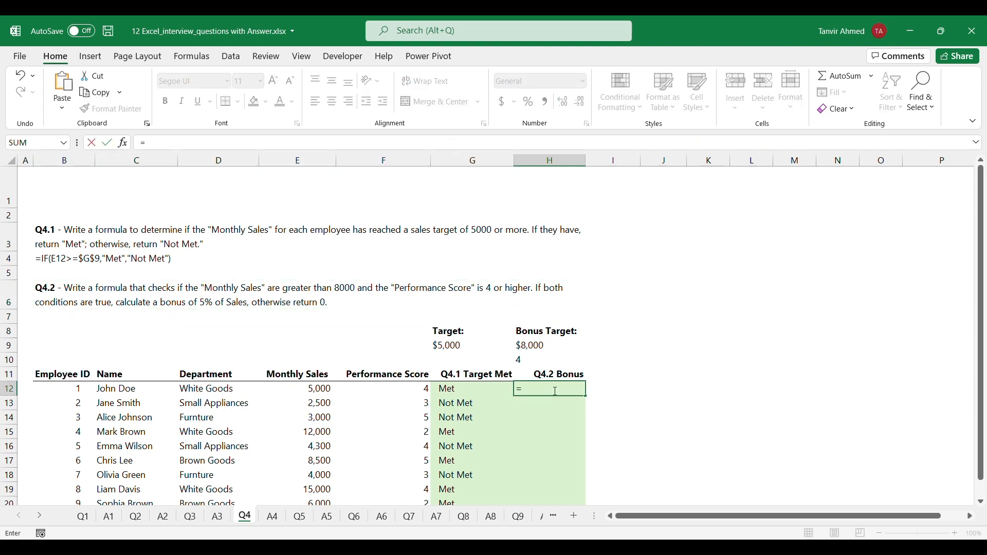
type("if")
key("Tab")
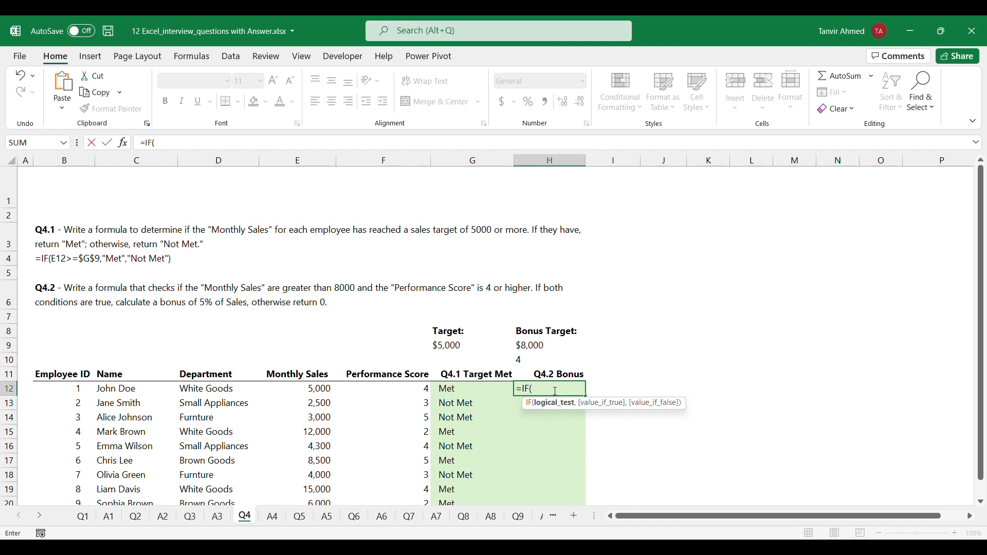
type("and")
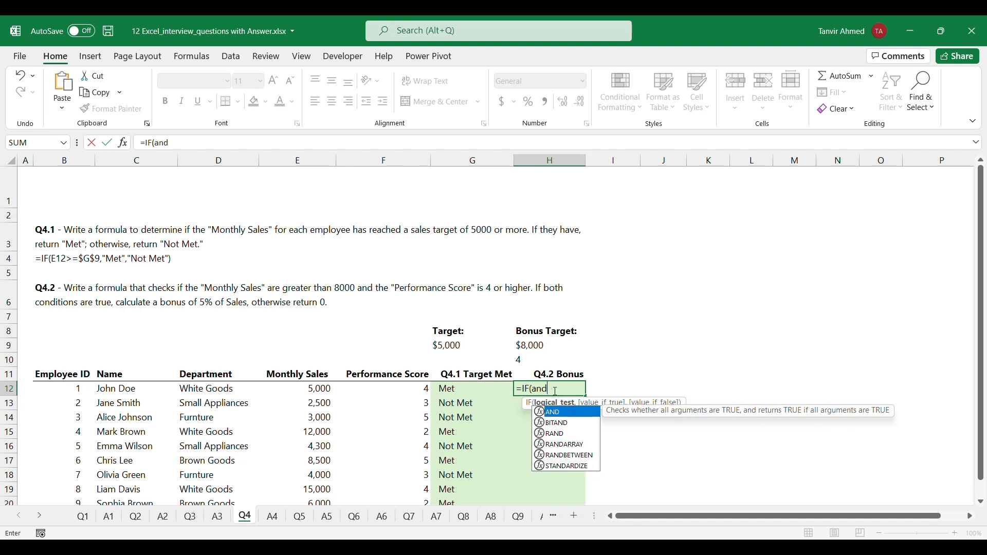
key("Tab")
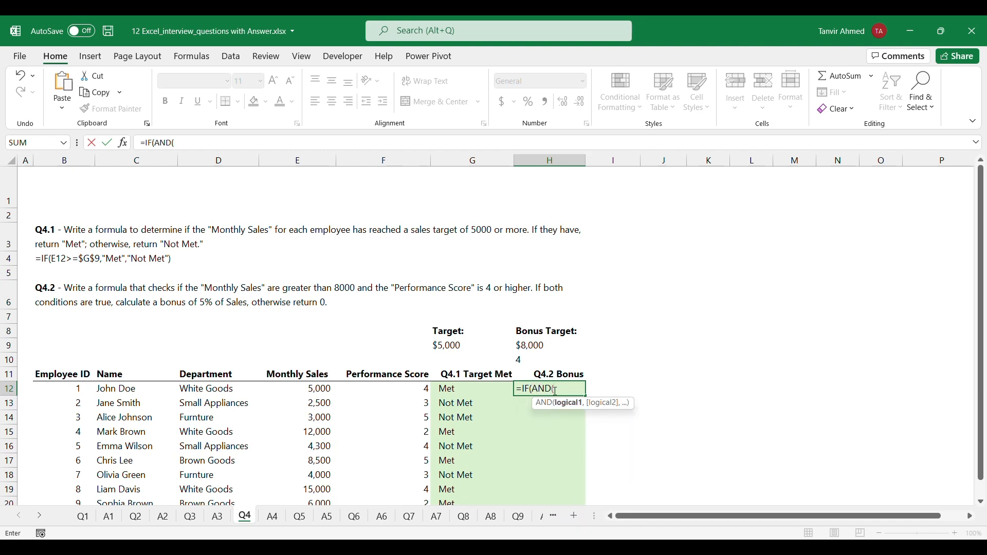
left_click(315, 390)
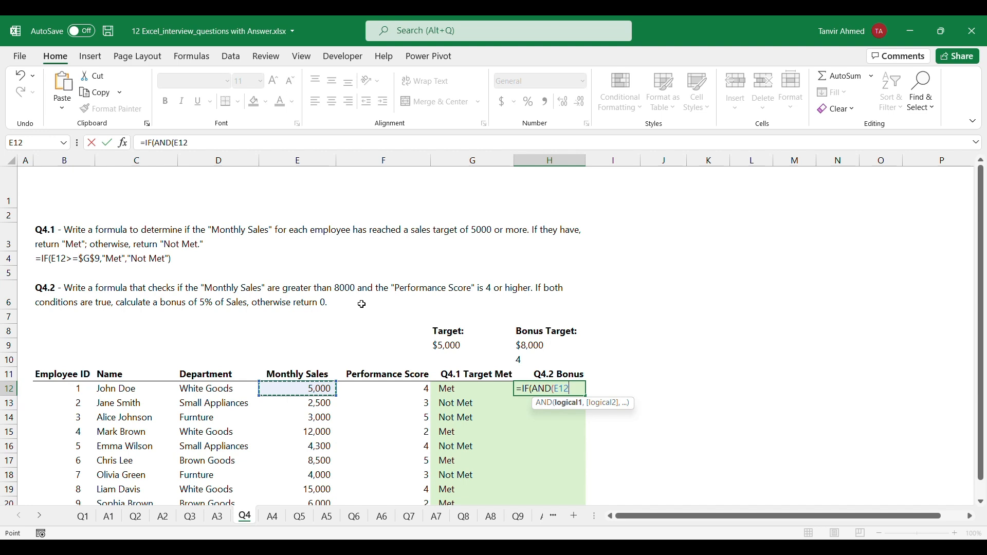
type(">")
left_click(523, 347)
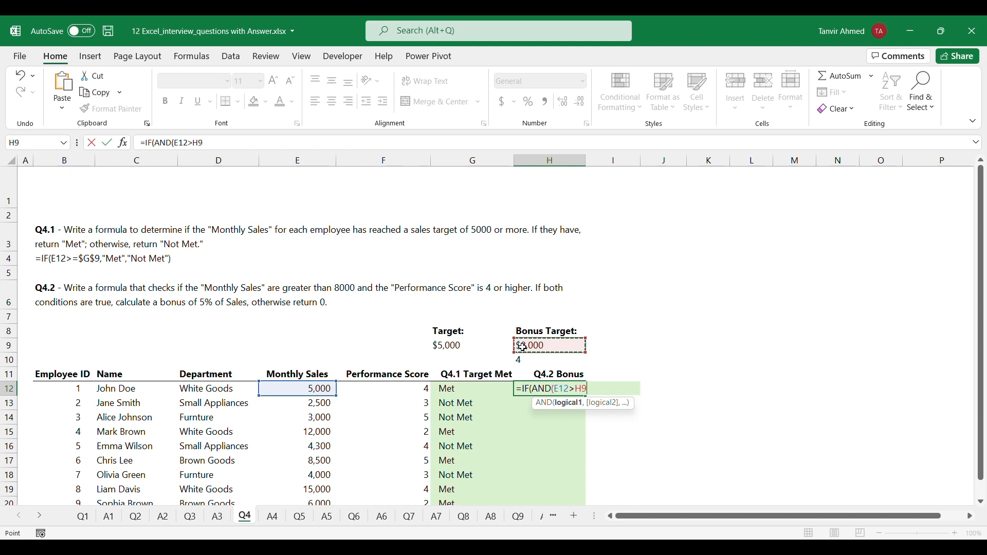
Add the performance score condition F12>=$H$10 to the AND test in H12 and make the sales target reference absolute as $H$9
type(",")
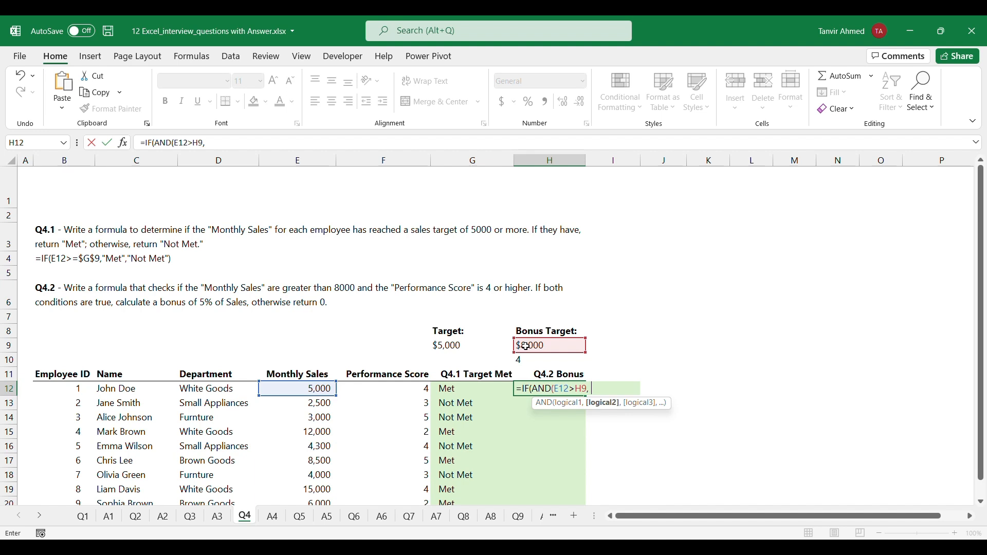
left_click(419, 390)
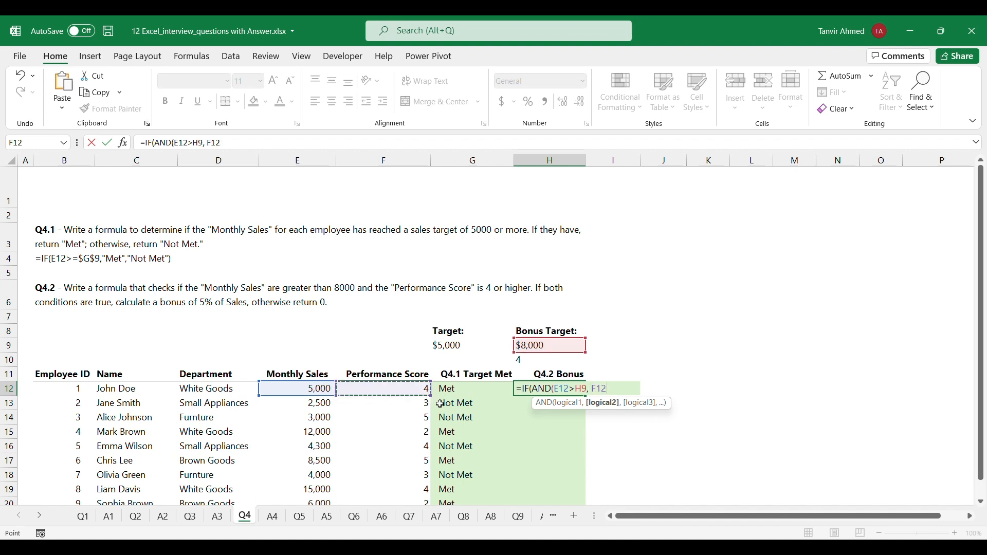
type(">+")
left_click(588, 389)
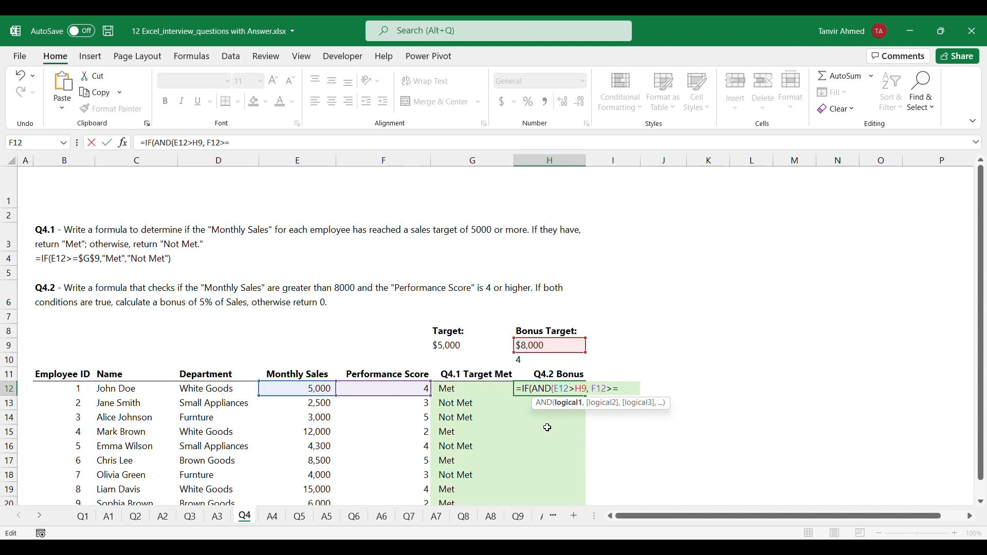
key("F4")
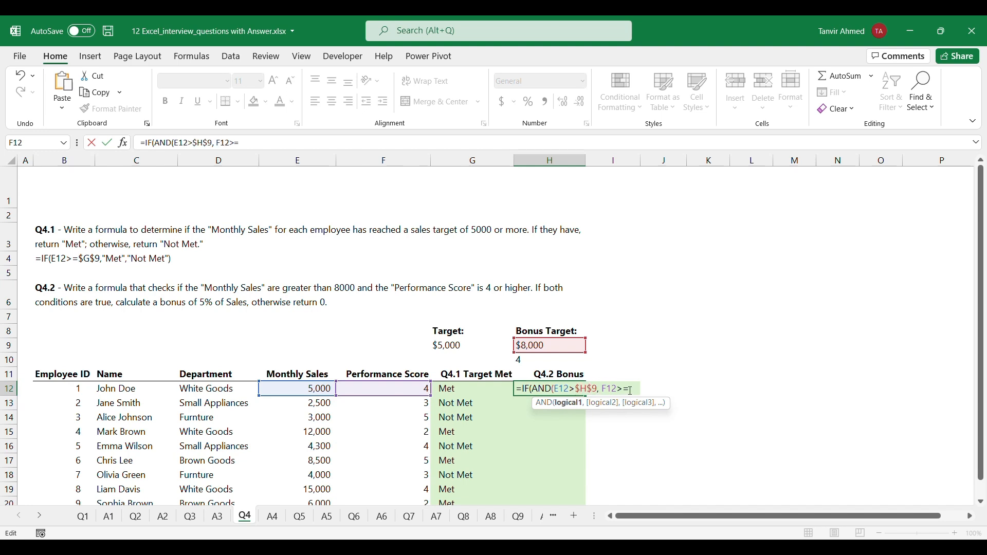
left_click(549, 362)
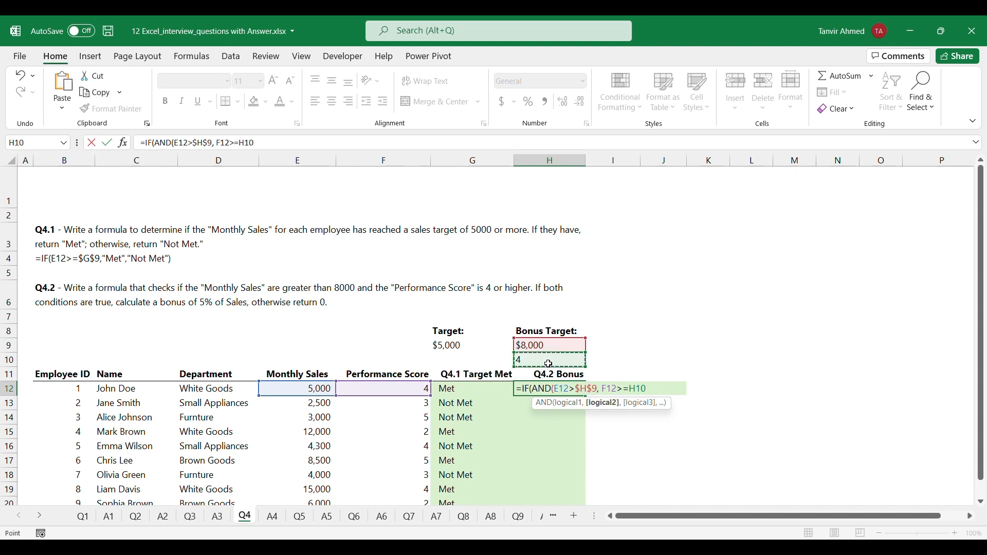
key("F4")
type(")")
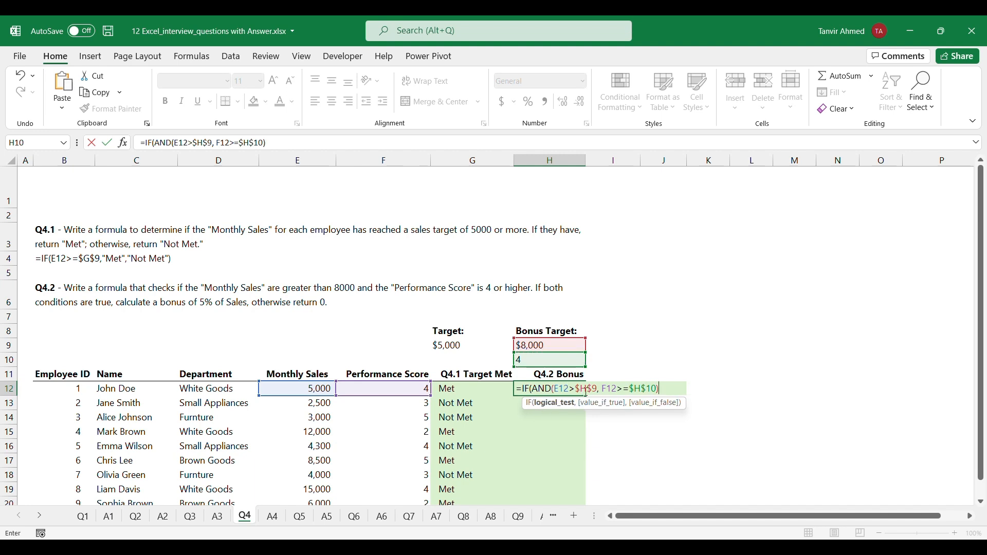
type(",")
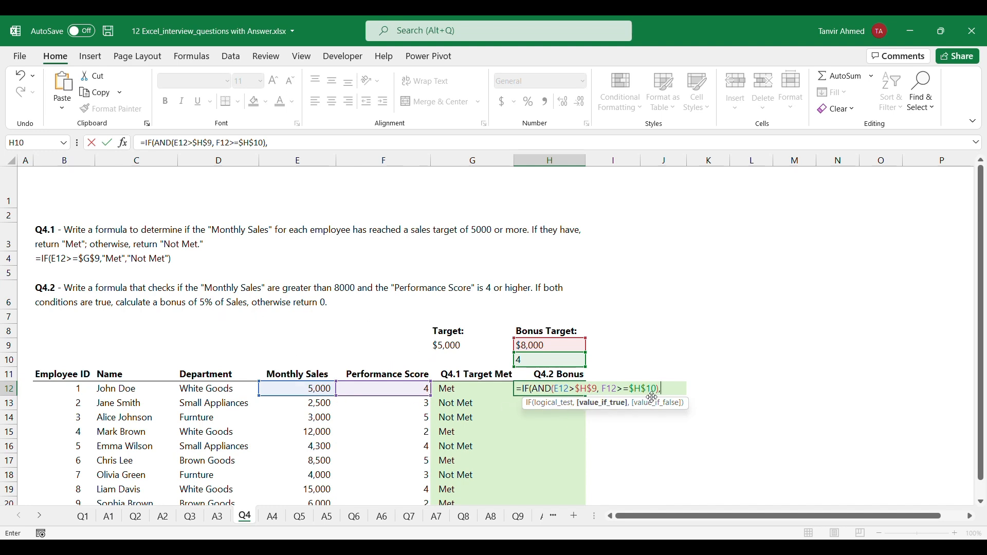
Complete the H12 bonus formula so it returns E12*0.05 when both conditions are true and 0 otherwise
left_click(315, 390)
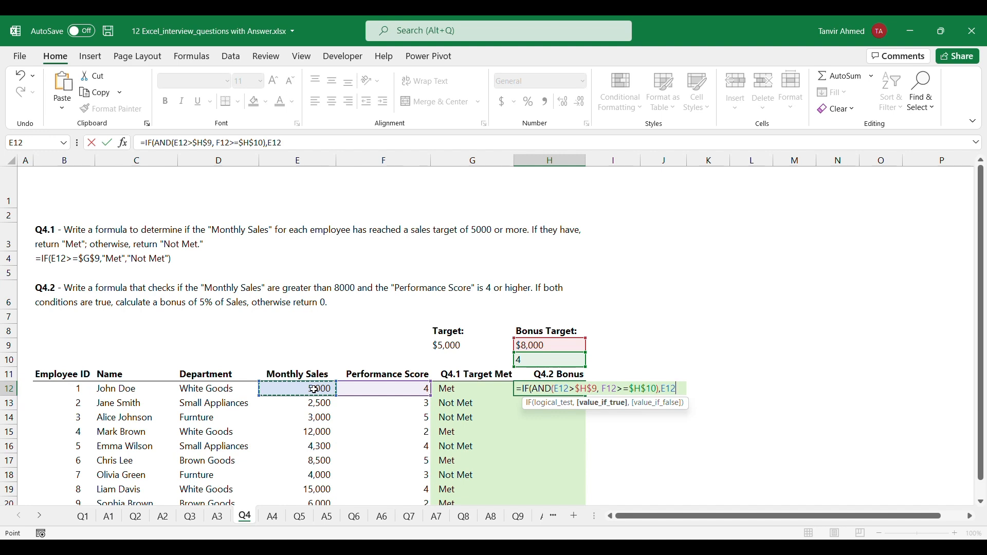
type("*0.05")
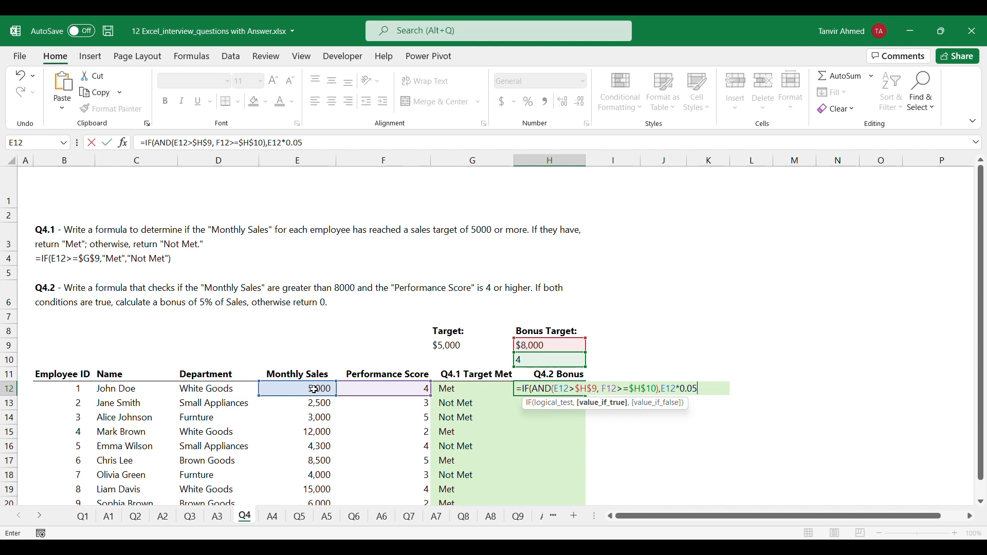
type(",")
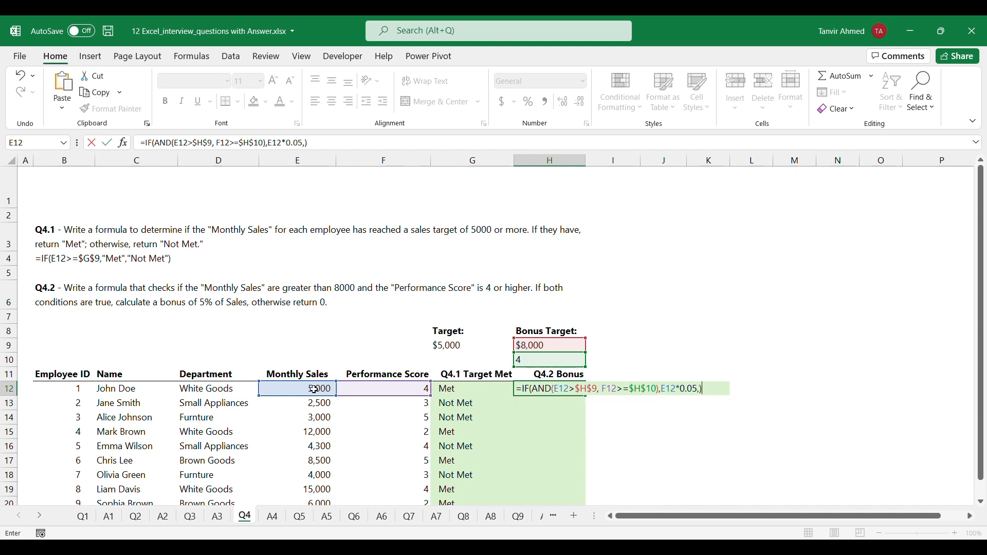
key("BackSpace")
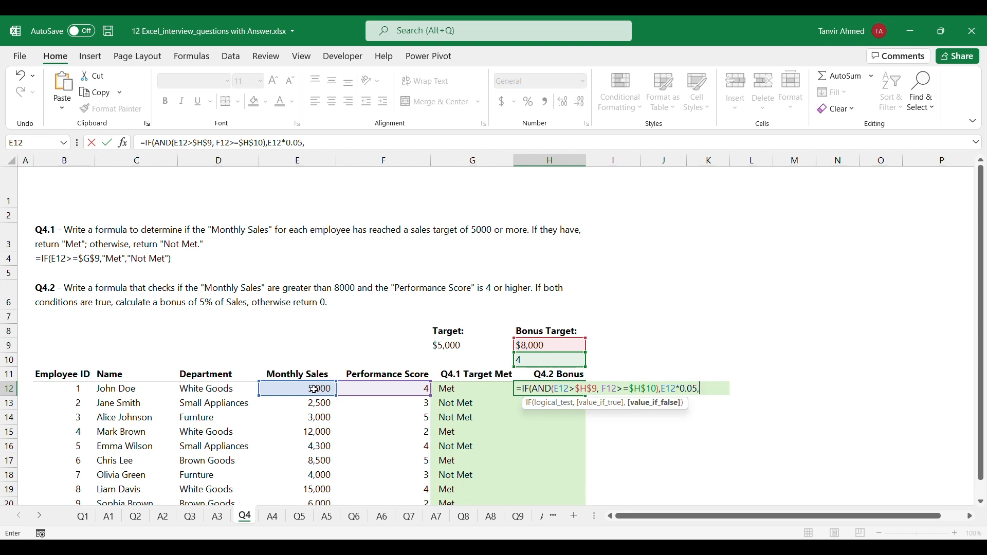
type("0)")
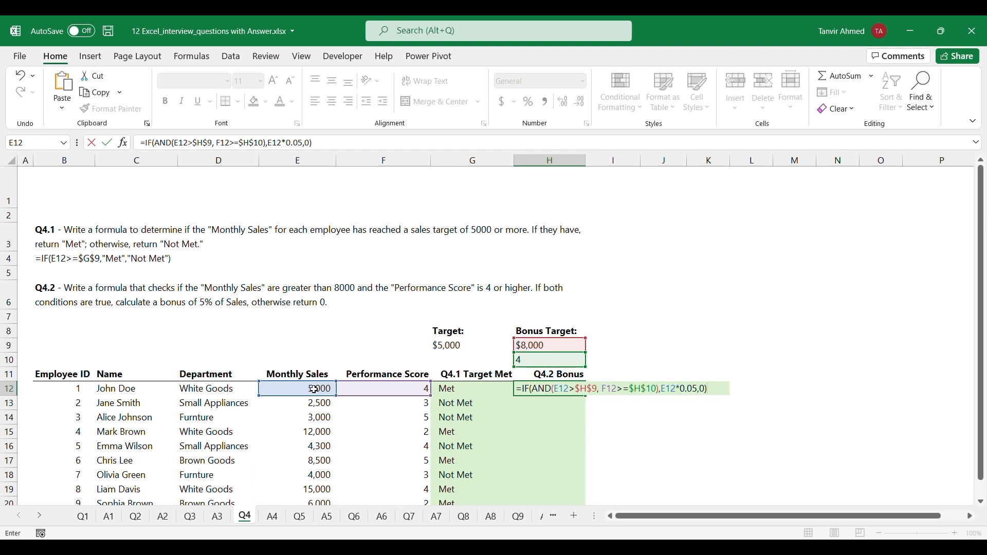
key("ctrl+Return")
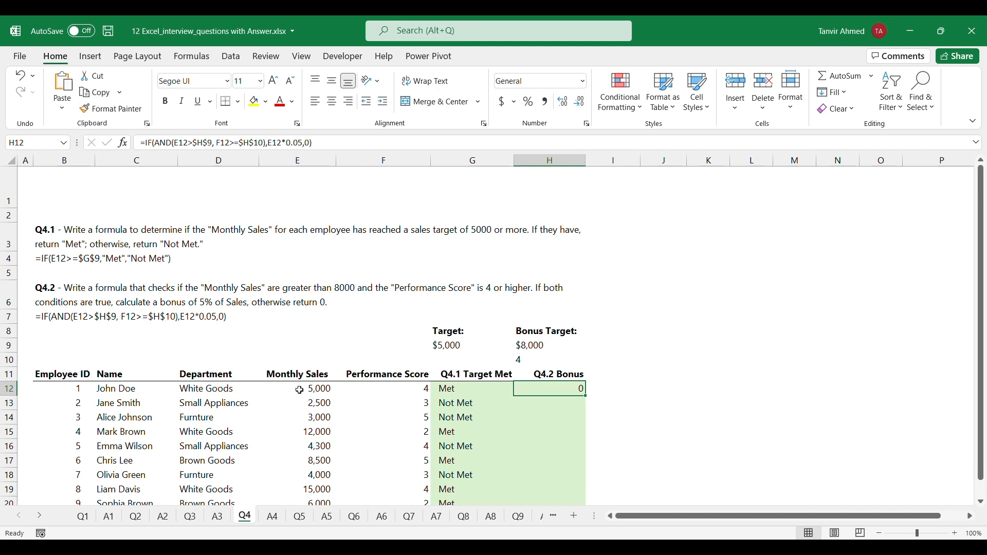
Fill the Q4.2 Bonus formula from H12 down through H21
left_click(324, 392)
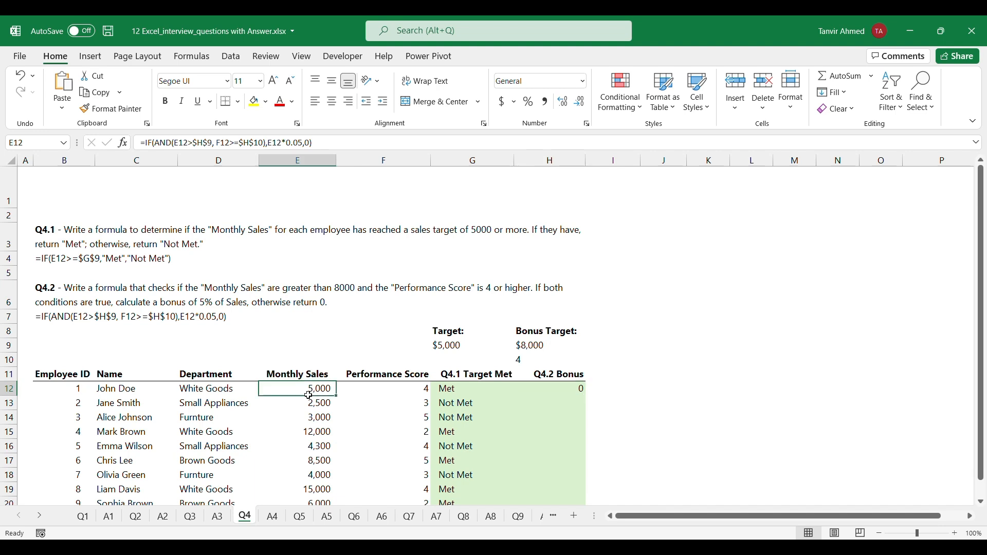
left_click(576, 389)
double_click(586, 396)
Check the bonus results in H12:H21 against the monthly sales and performance scores of the employees in rows 15, 17 and 19
scroll(624, 391, "down", 3)
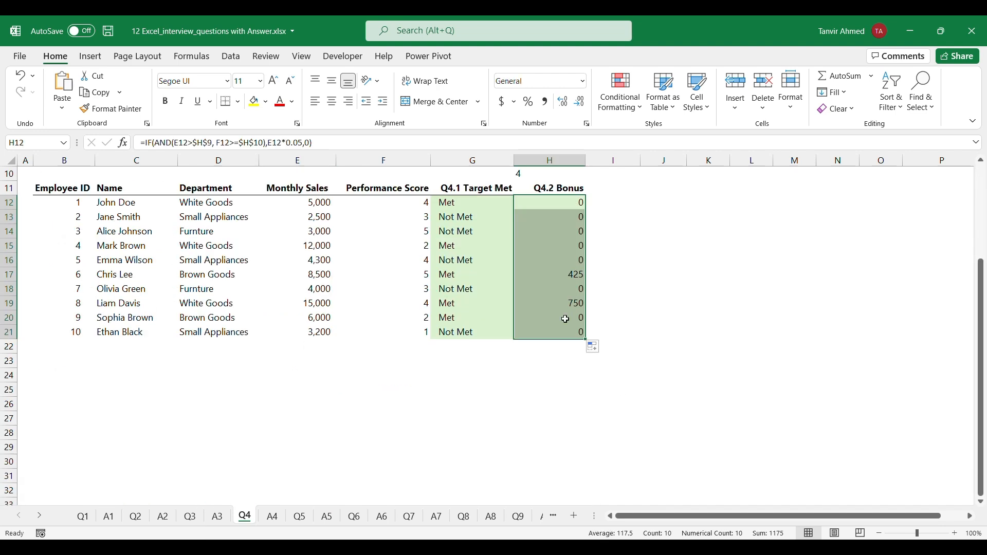
left_click(363, 278)
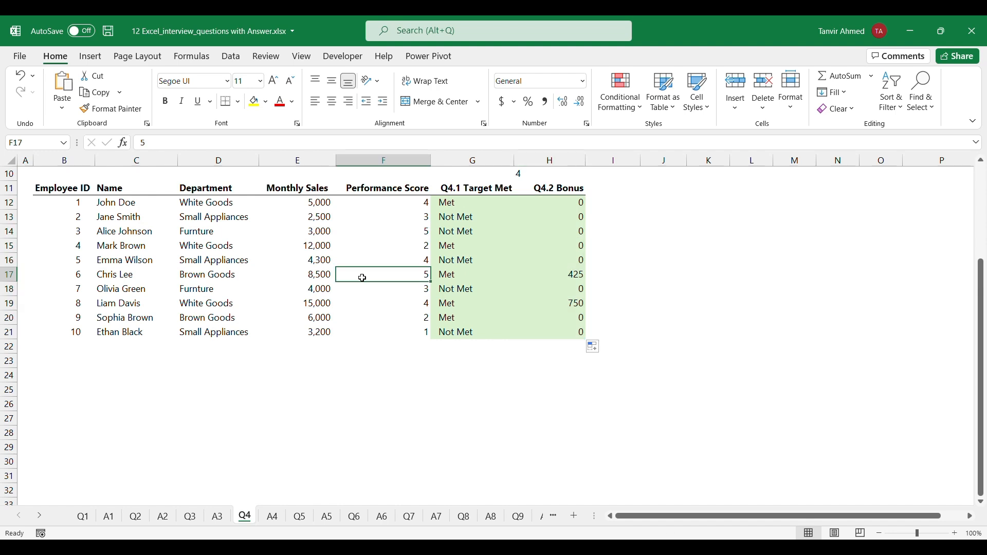
left_click(316, 275)
left_click(319, 308)
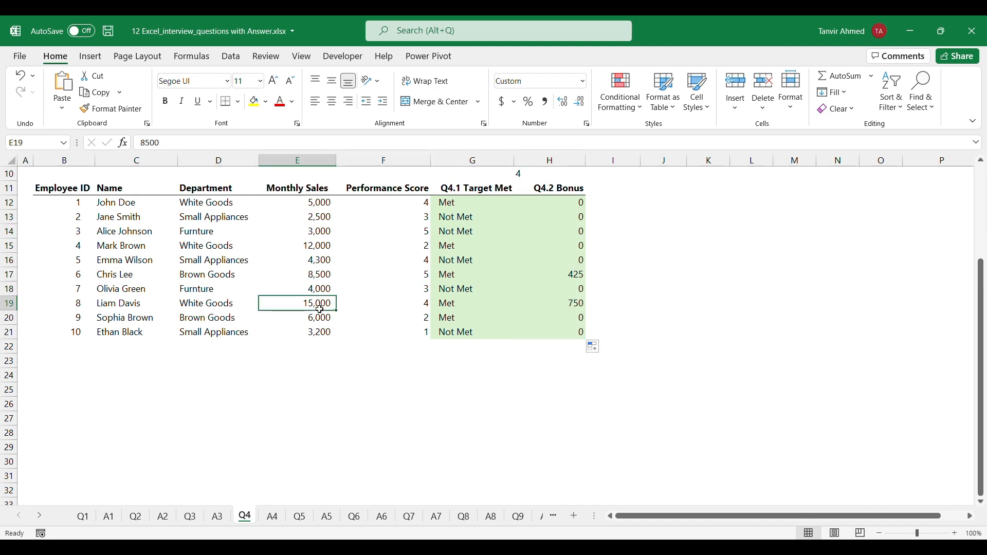
left_click(309, 247)
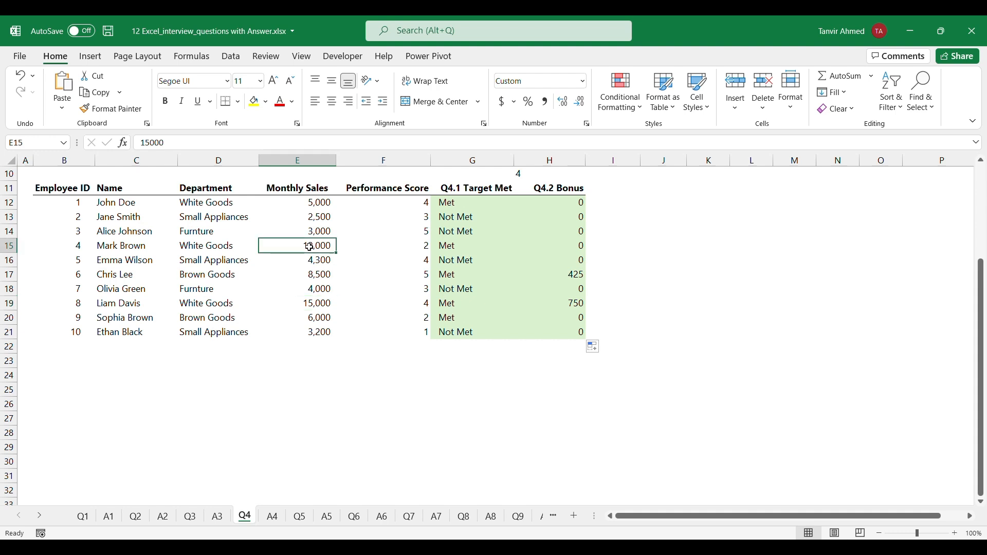
left_click(422, 246)
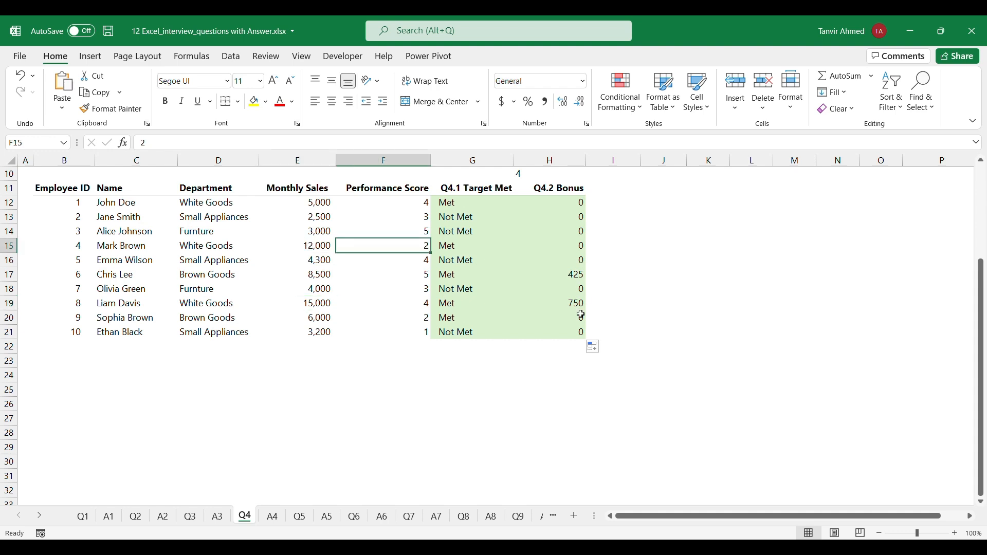
scroll(580, 314, "up", 2)
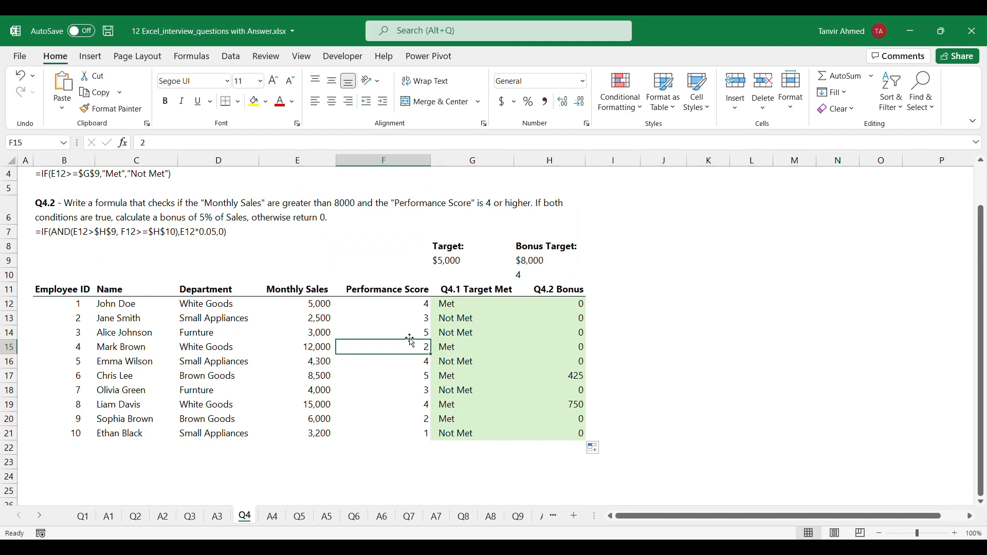
scroll(410, 336, "down", 1)
Open the Q5 sheet and read the task about returning item costs from the Inventory List to the Sales Report
left_click(301, 522)
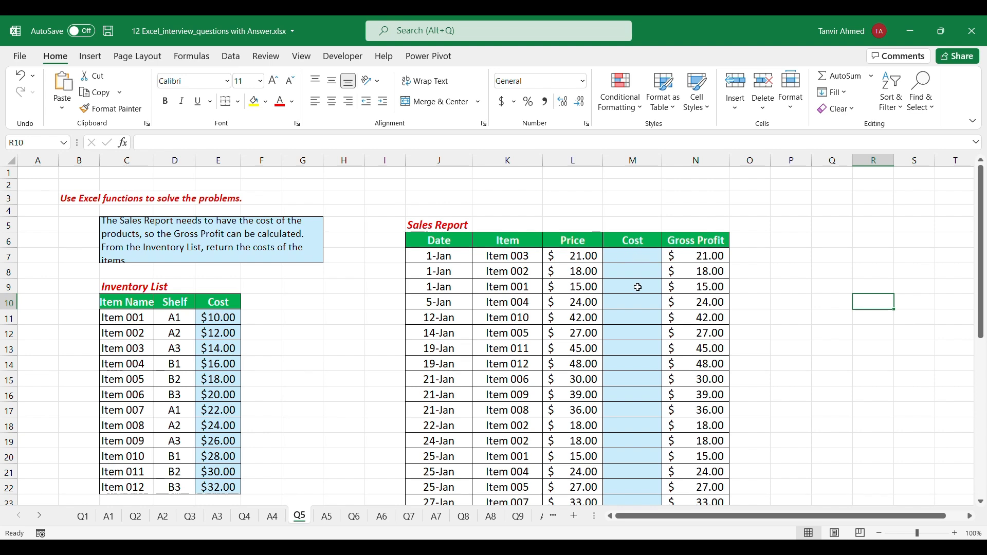
left_click(511, 257)
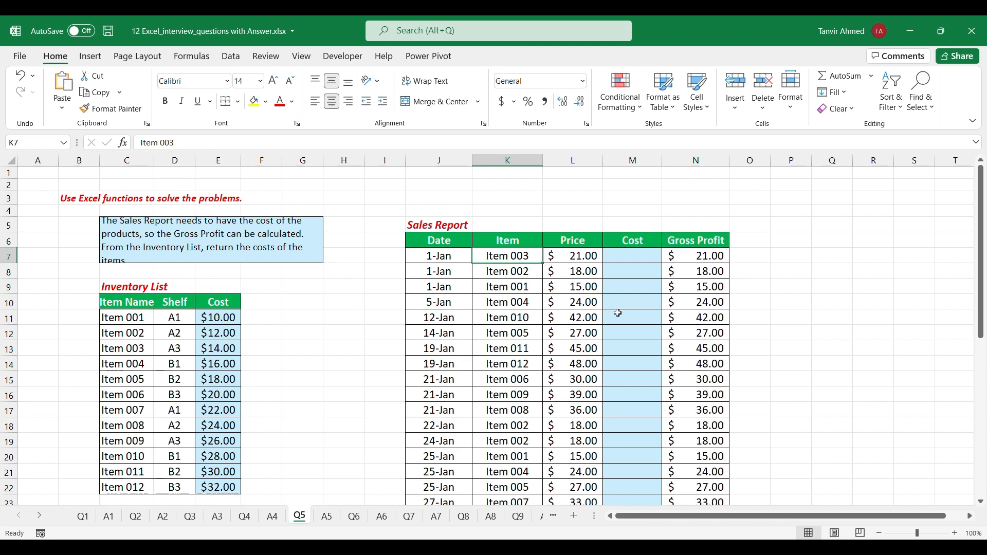
Start an XLOOKUP formula in cost cell M7 with K7 as the lookup value and $C$11:$C$22 as the lookup array
left_click(626, 254)
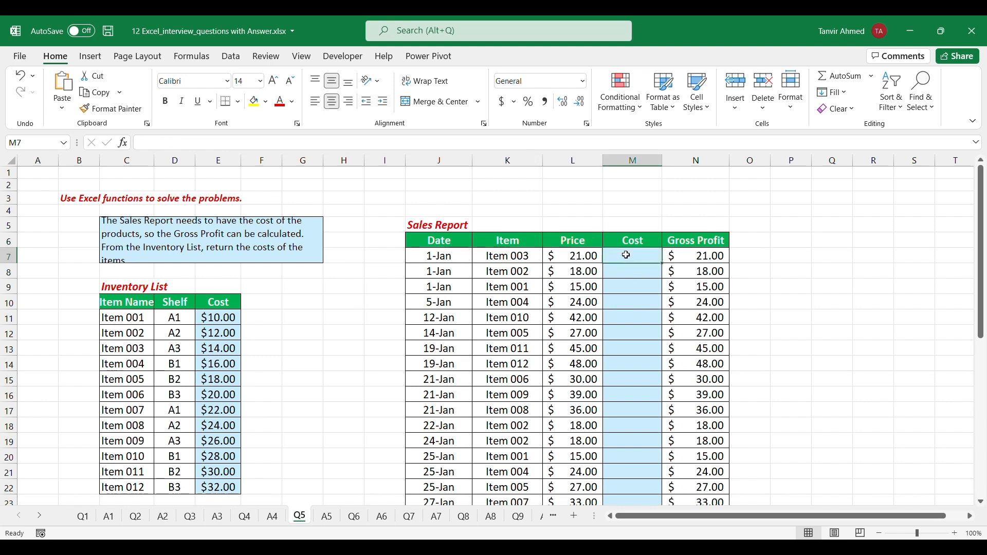
type("=xl")
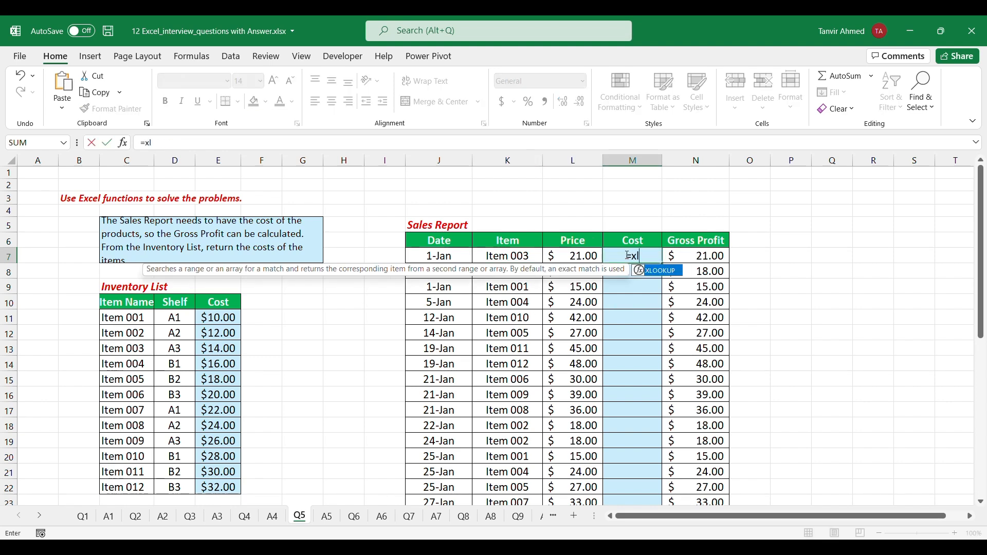
key("Tab")
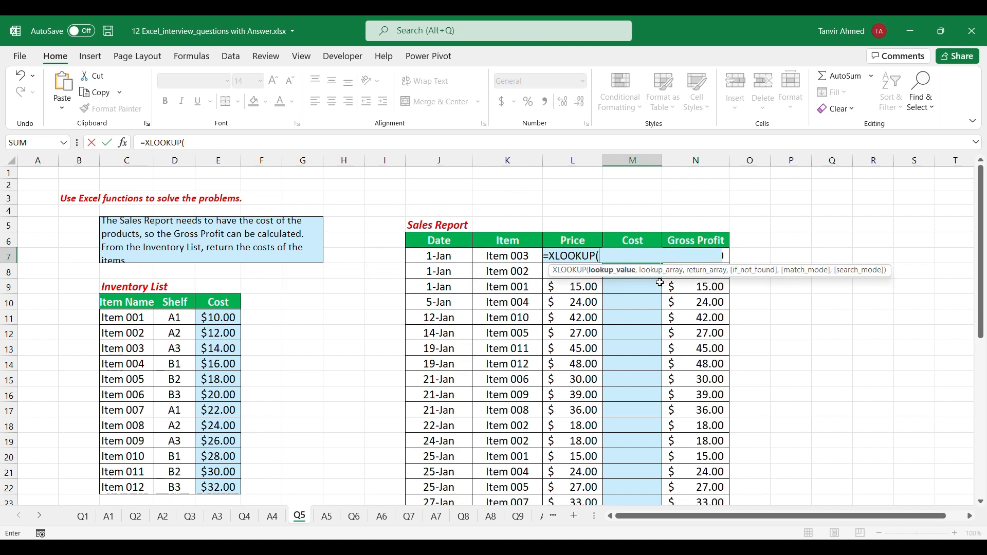
left_click(510, 257)
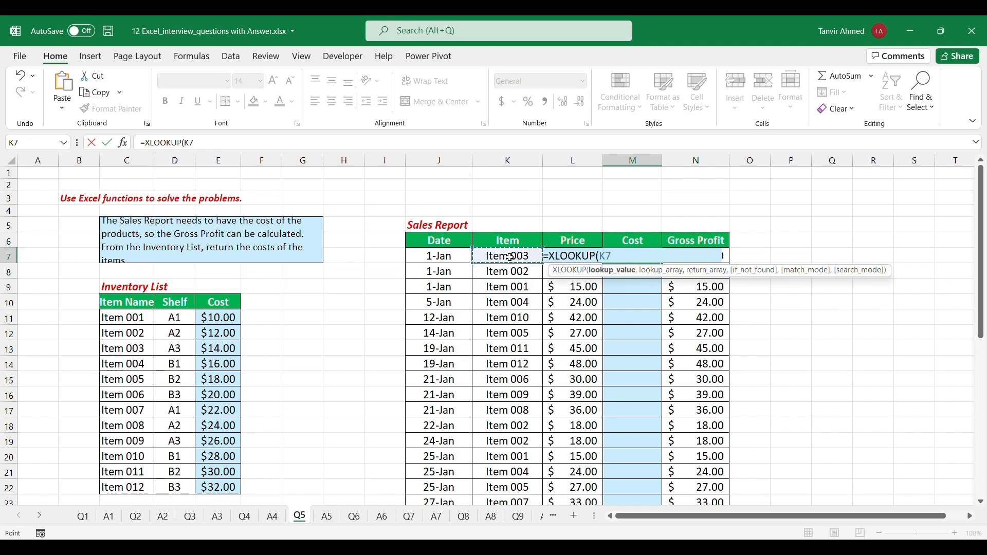
type(",")
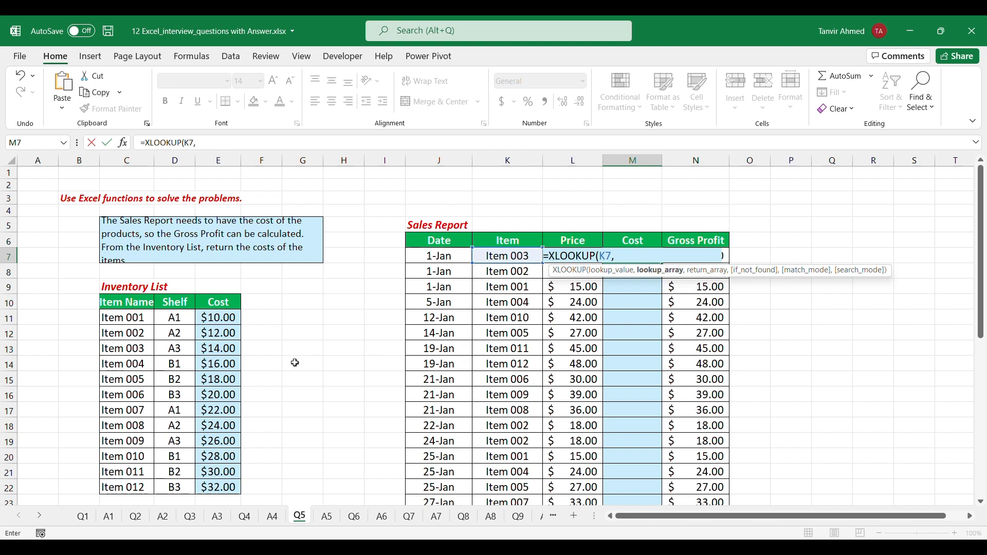
left_click_drag(128, 318, 135, 495)
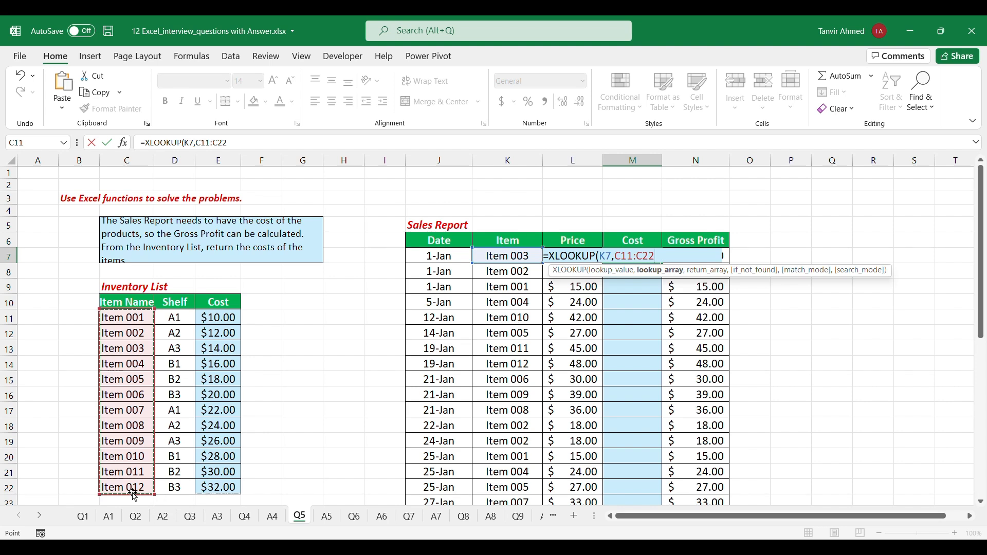
key("F4")
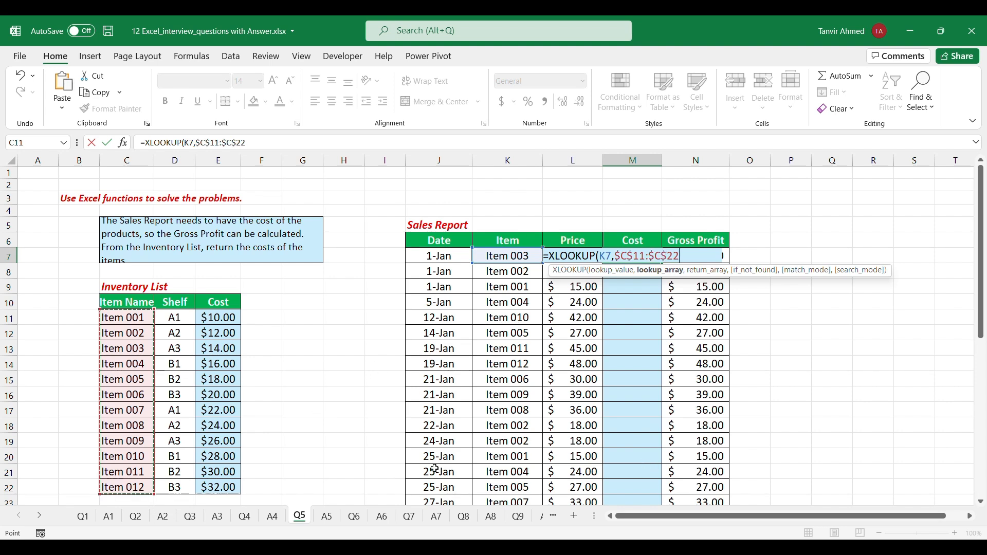
Complete the M7 XLOOKUP formula with the Inventory List costs $E$11:$E$22 as the return array
type(",")
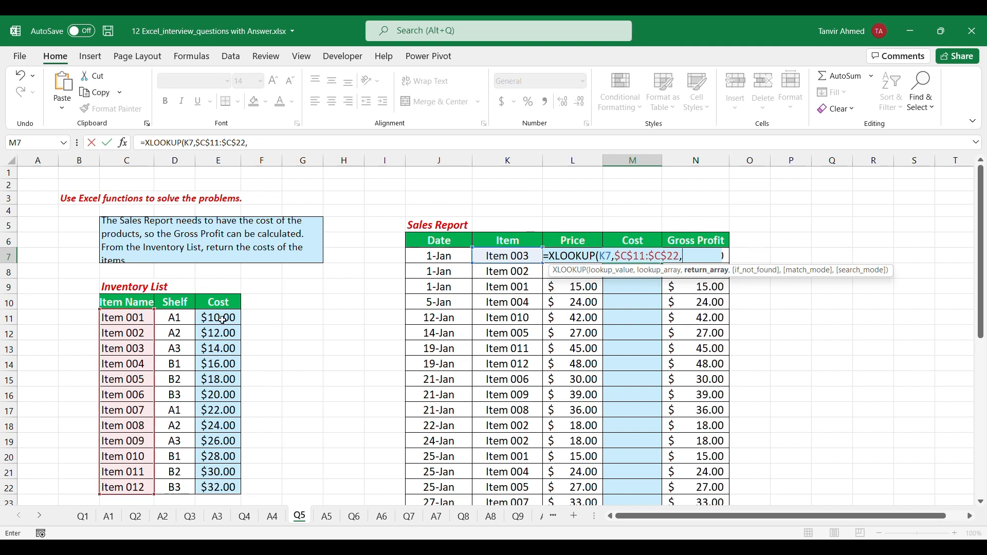
left_click_drag(219, 318, 219, 486)
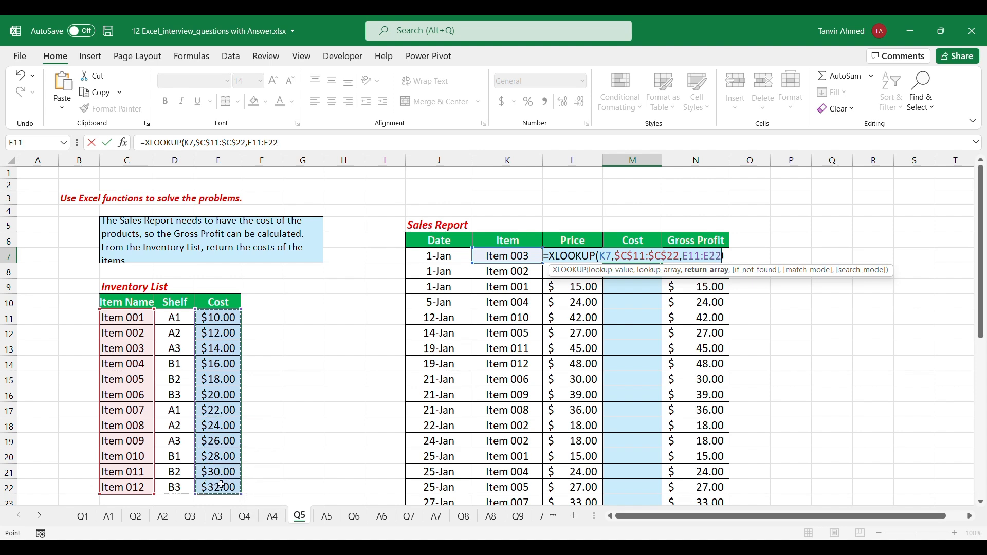
key("F4")
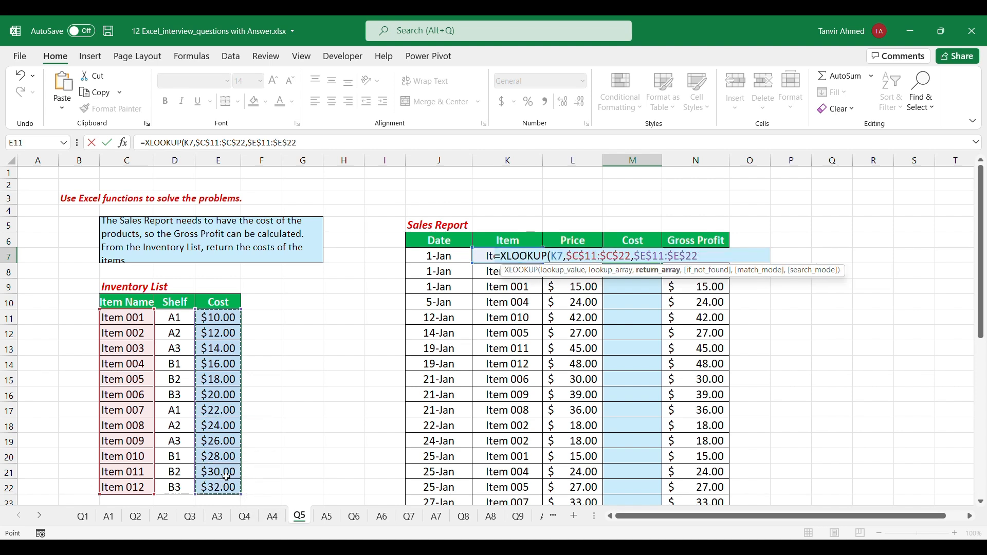
type(")")
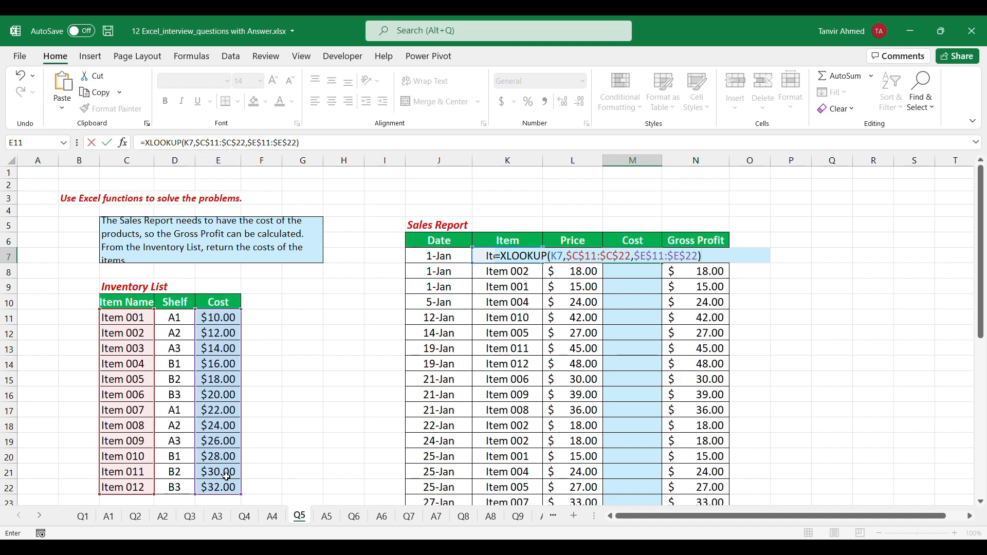
key("ctrl+Return")
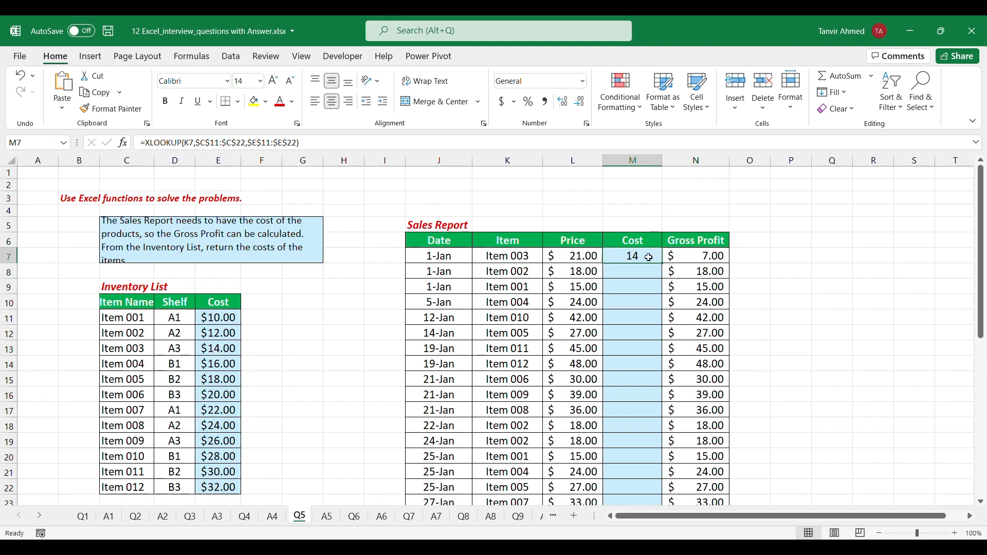
Fill the XLOOKUP formula from M7 down the Sales Report's Cost column and look over the costs and gross profits
double_click(663, 262)
scroll(659, 341, "down", 4)
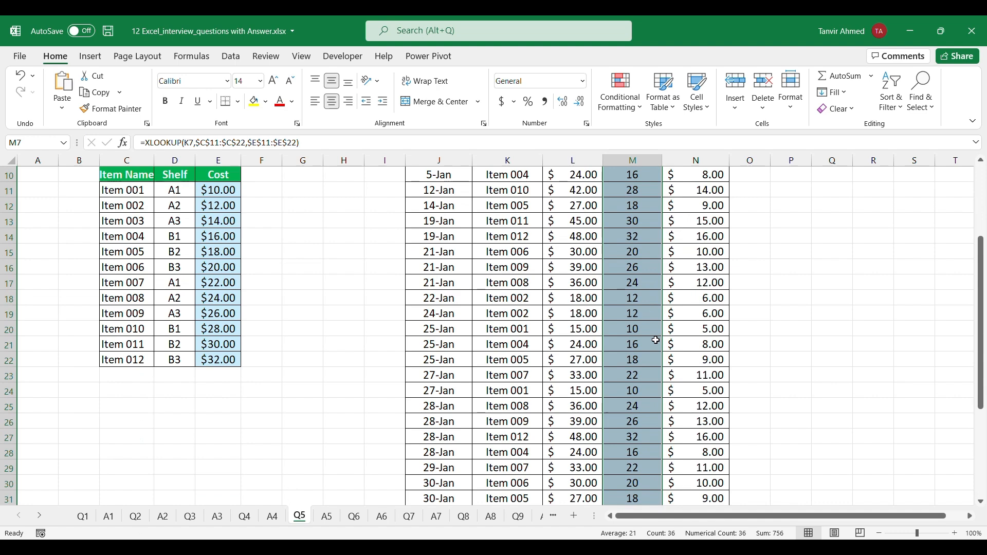
scroll(659, 447, "down", 4)
scroll(658, 447, "up", 8)
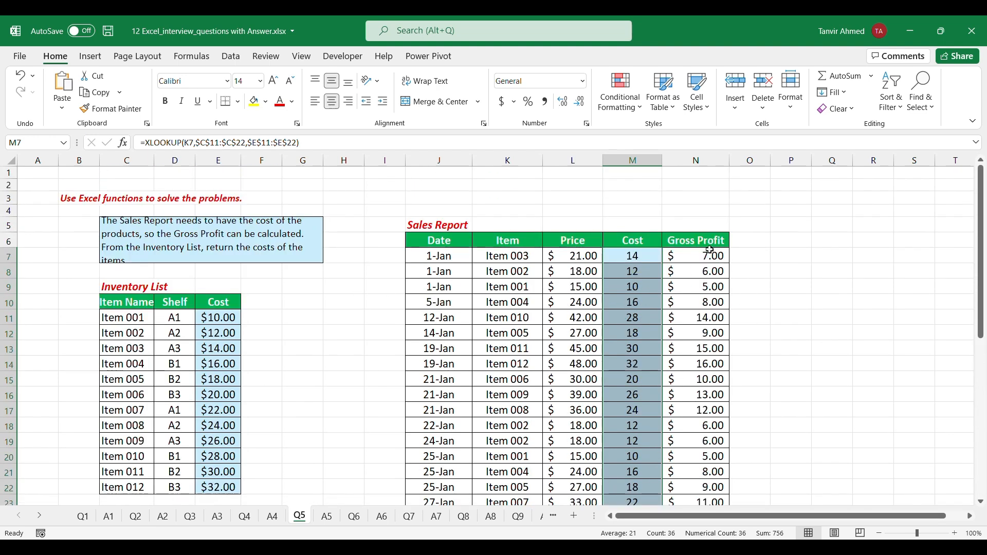
scroll(720, 387, "down", 4)
scroll(723, 392, "up", 4)
Open the Q6 sheet and look at the first answer cells for Q6.1 Manager and Q6.2 Department Name
left_click(359, 522)
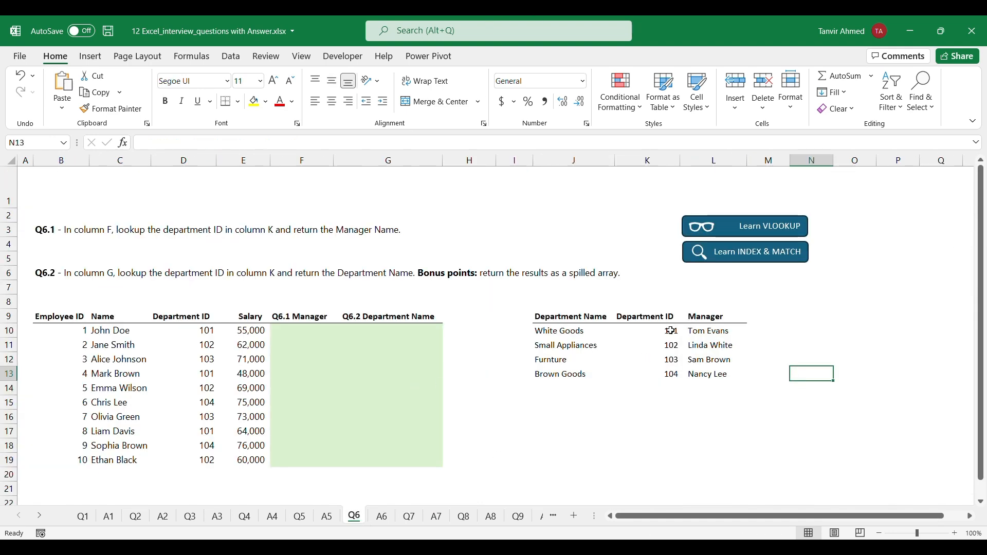
left_click(294, 330)
left_click(407, 330)
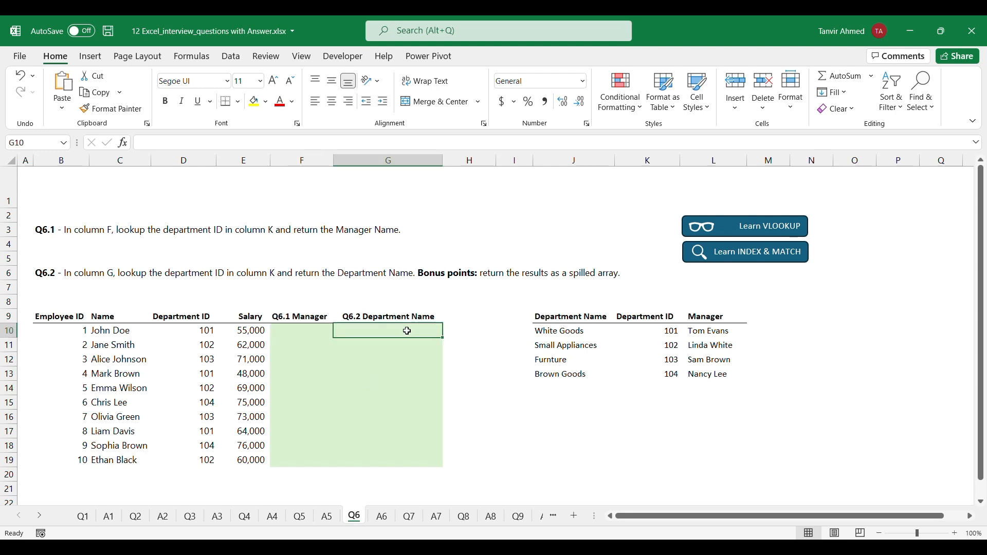
Start a VLOOKUP formula in F10 with department ID cell D10 as the lookup value
left_click(307, 333)
double_click(307, 333)
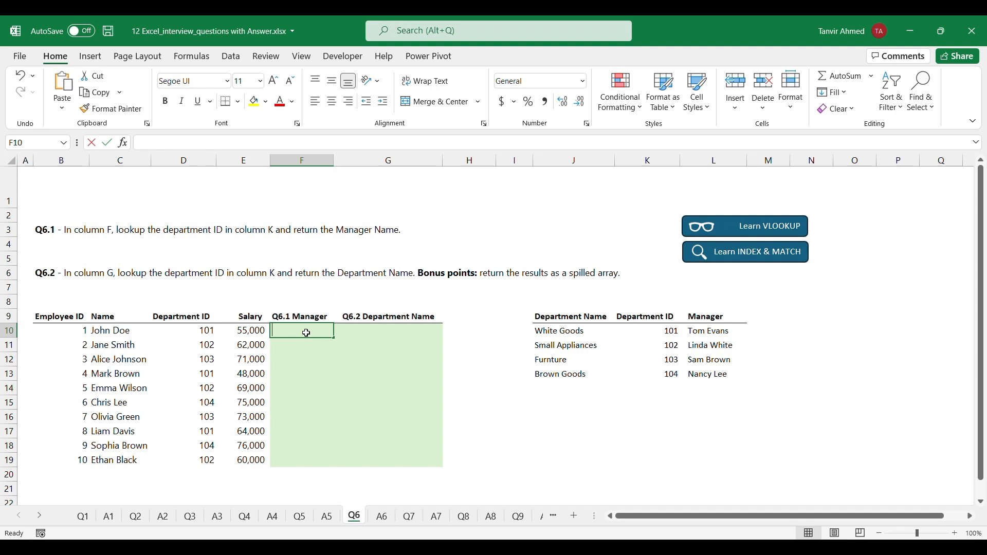
type("=vl")
key("Tab")
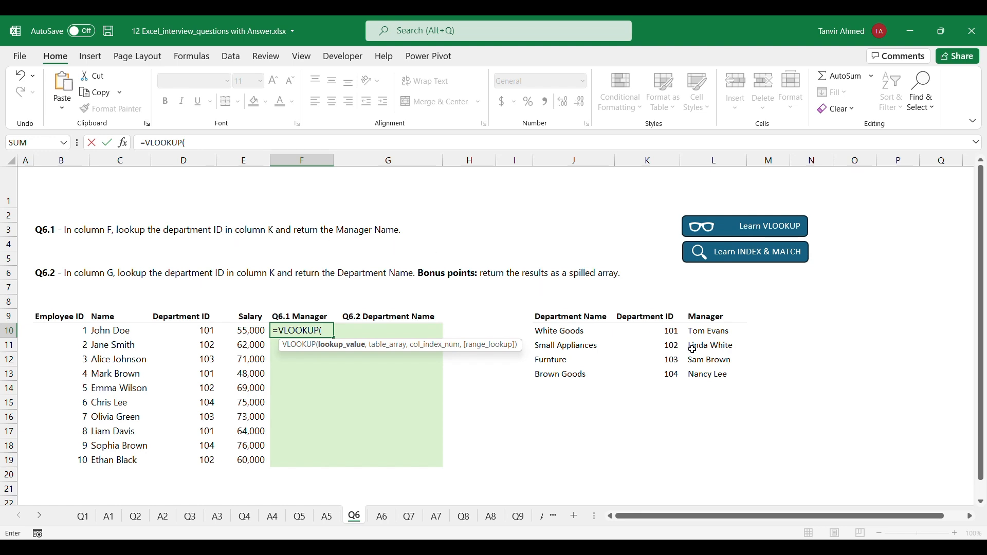
left_click(187, 334)
type(",")
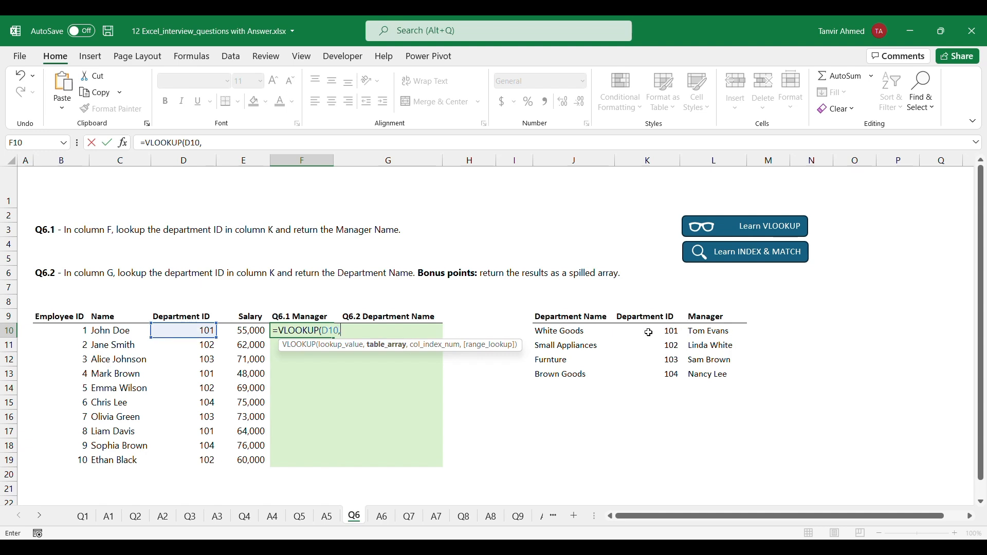
Complete the F10 VLOOKUP with table array $K$10:$L$13 and column index 2, and fill it down through F19
left_click_drag(648, 330, 707, 375)
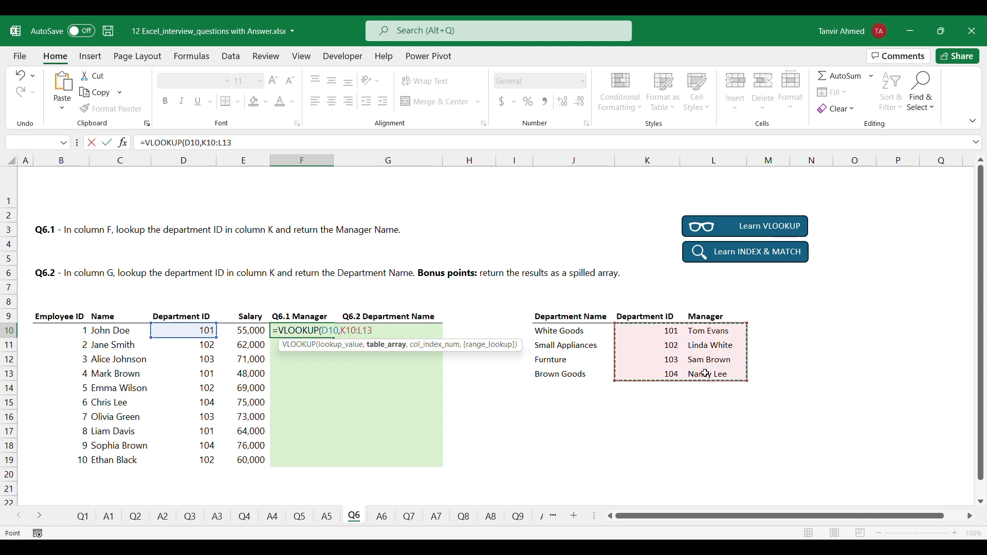
key("F4")
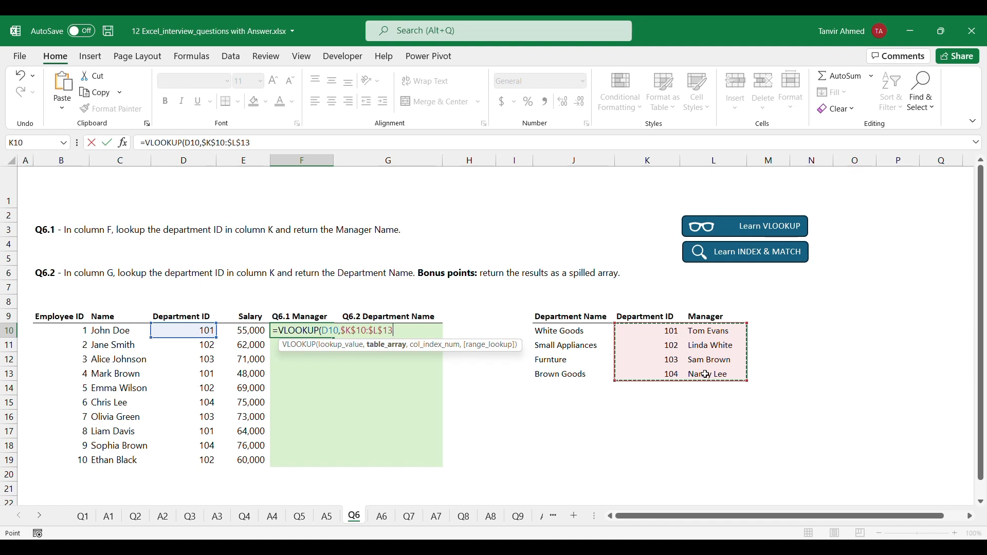
type(",")
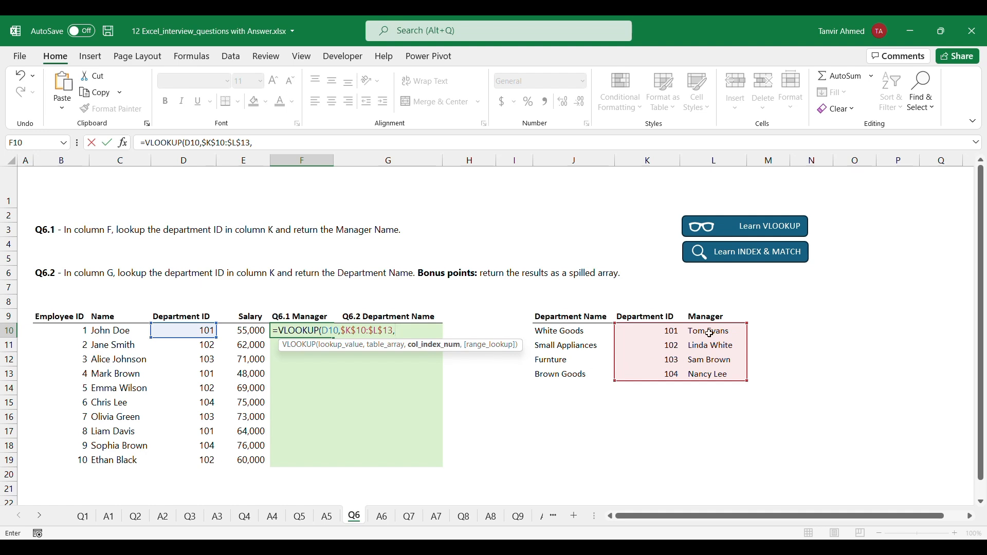
type("2)")
key("ctrl+Return")
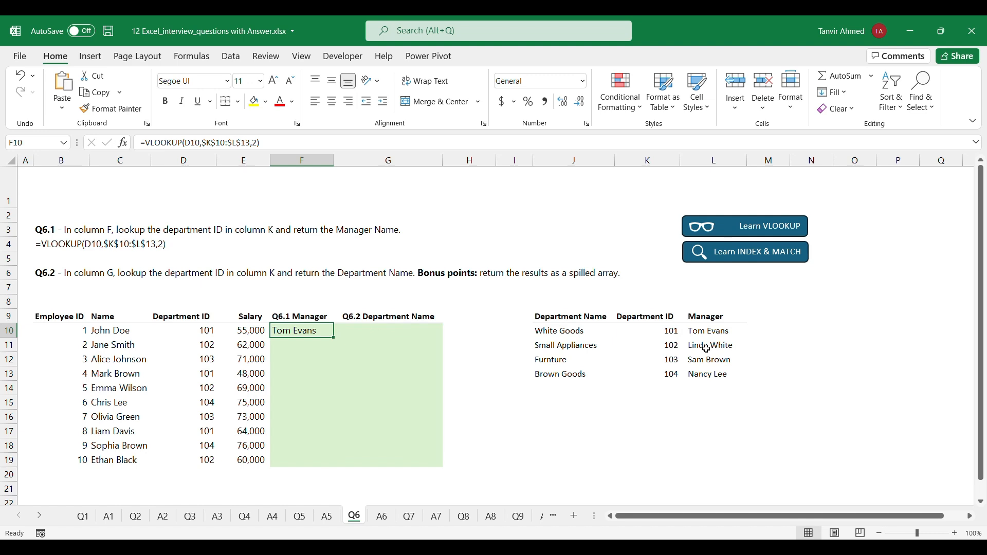
double_click(335, 338)
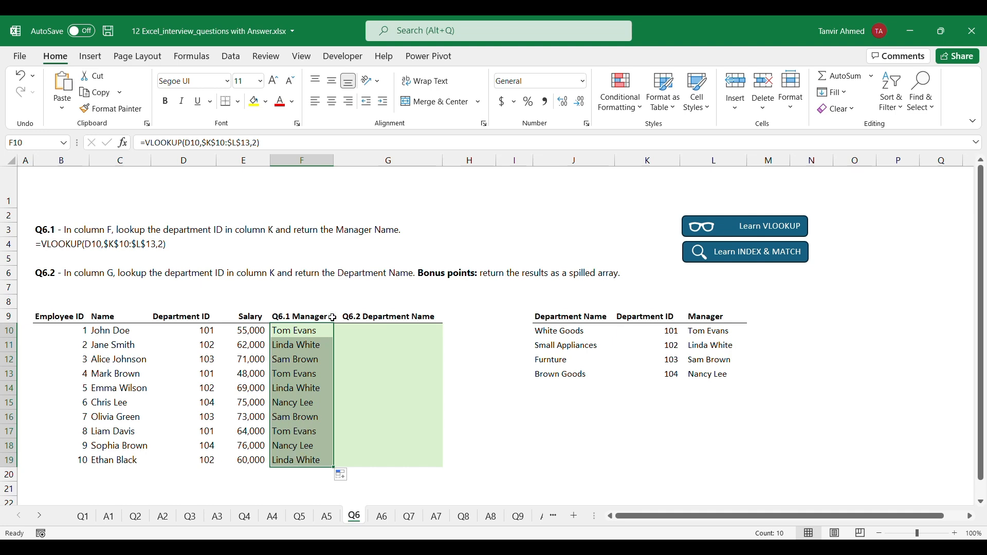
Start an INDEX formula in G10 with the department names $J$10:$J$13 as the array
left_click(397, 335)
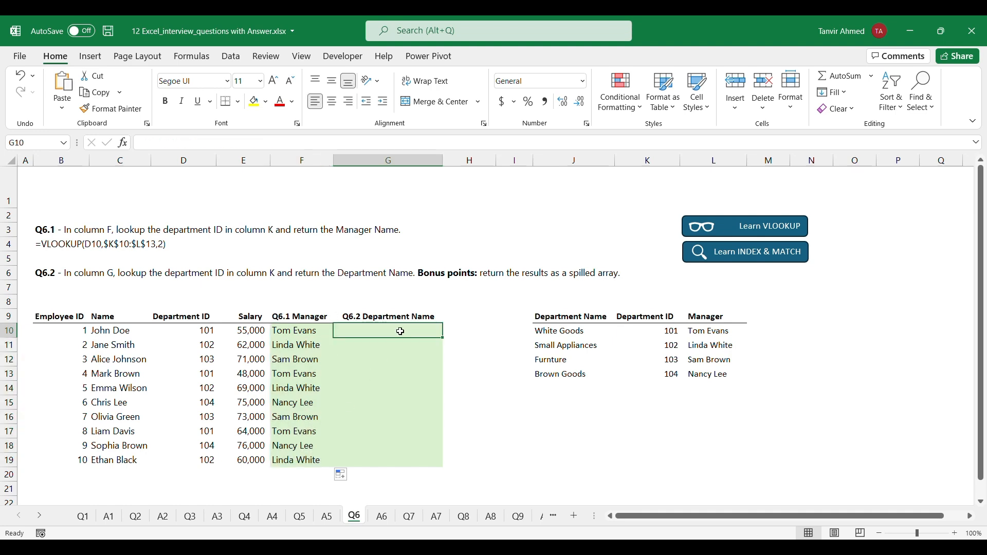
type("=in")
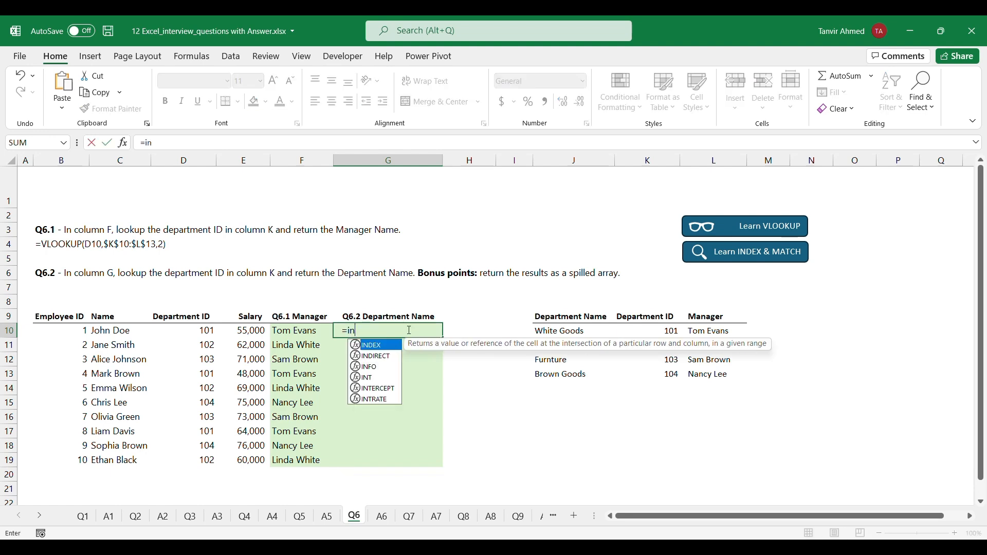
key("Tab")
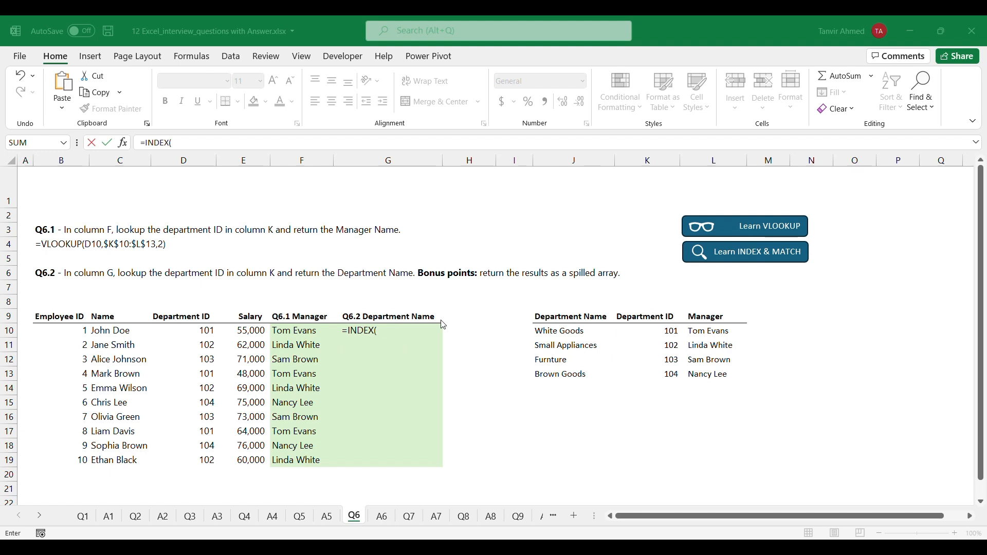
left_click(566, 327)
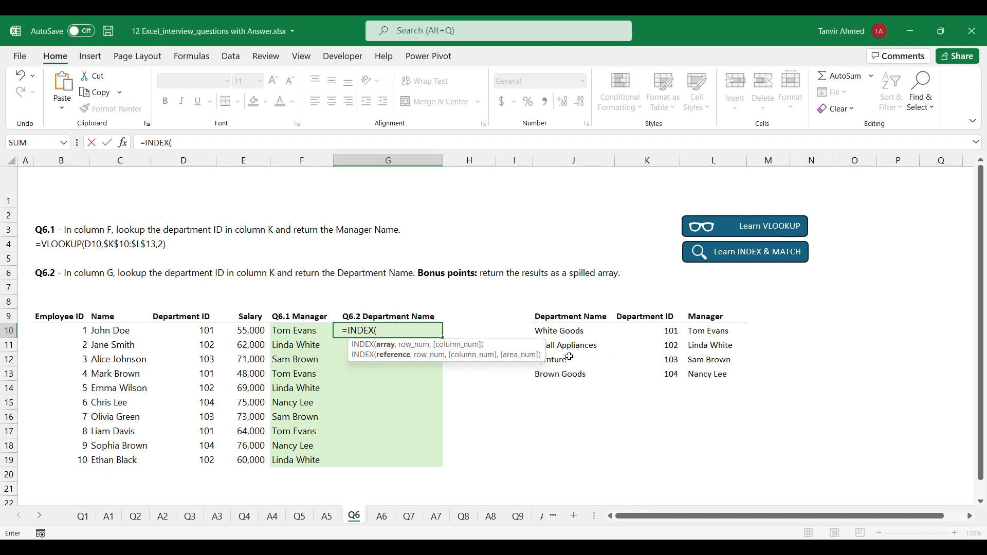
left_click_drag(569, 331, 571, 375)
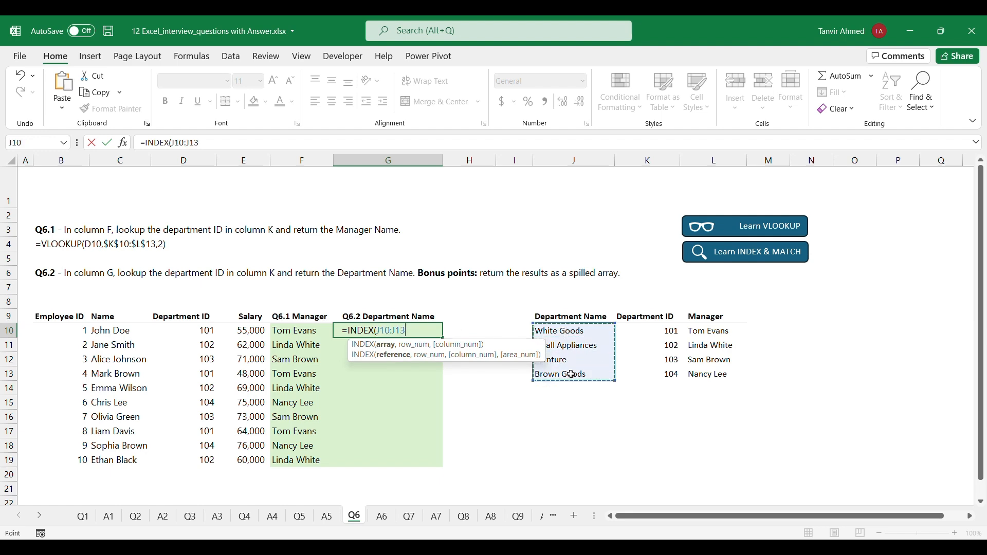
key("F4")
type(",")
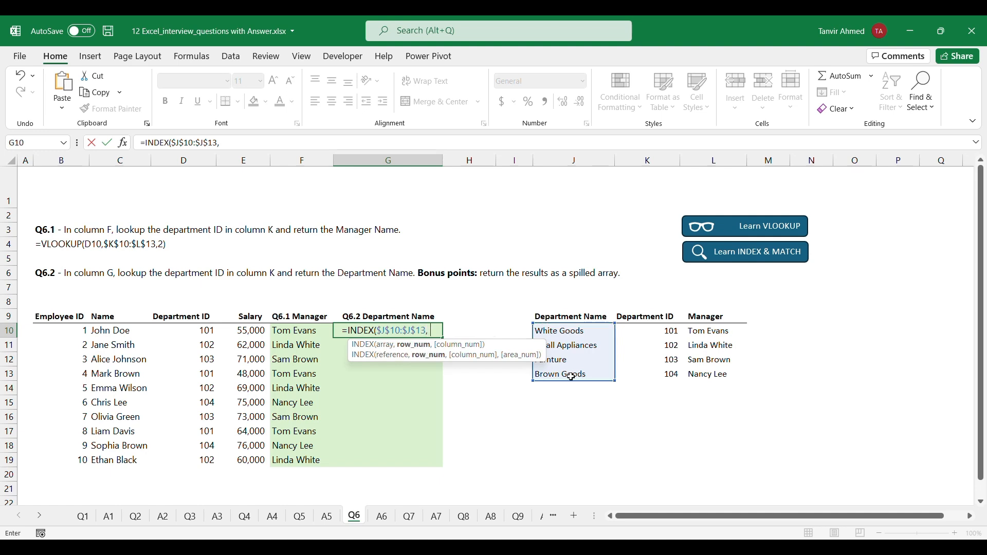
type(" ma")
Nest a MATCH function in the G10 INDEX formula with lookup value D10 and lookup array $K$10:$K$13
key("Tab")
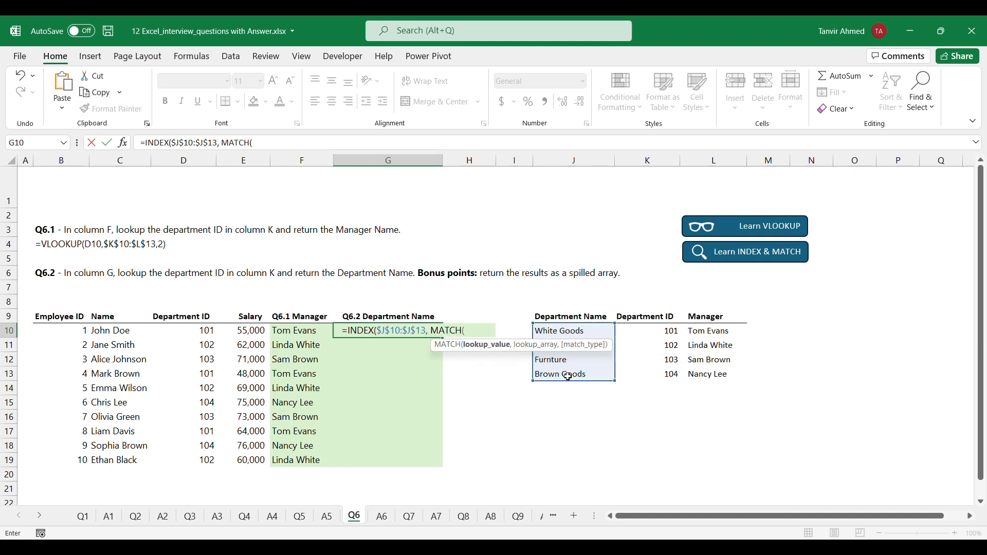
left_click(194, 332)
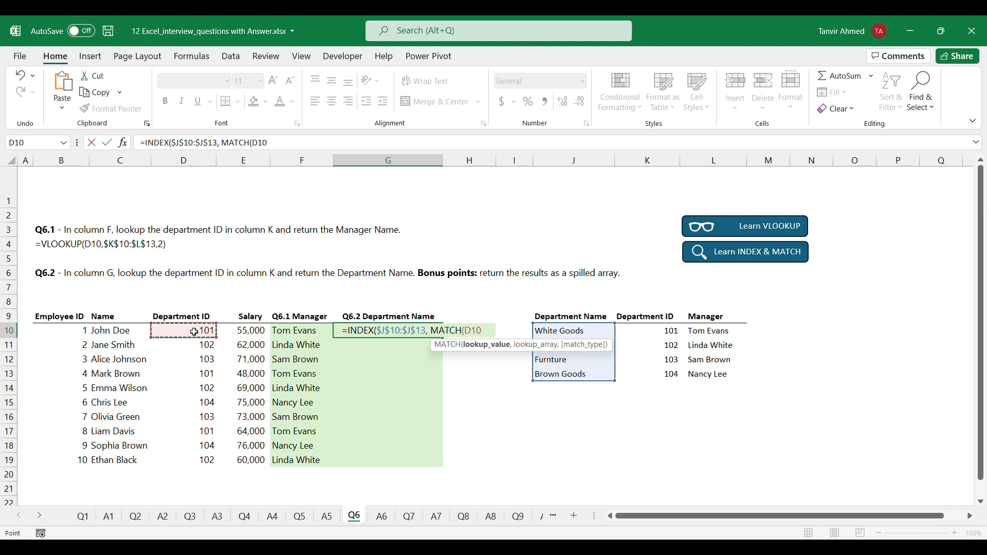
type(",")
left_click(654, 334)
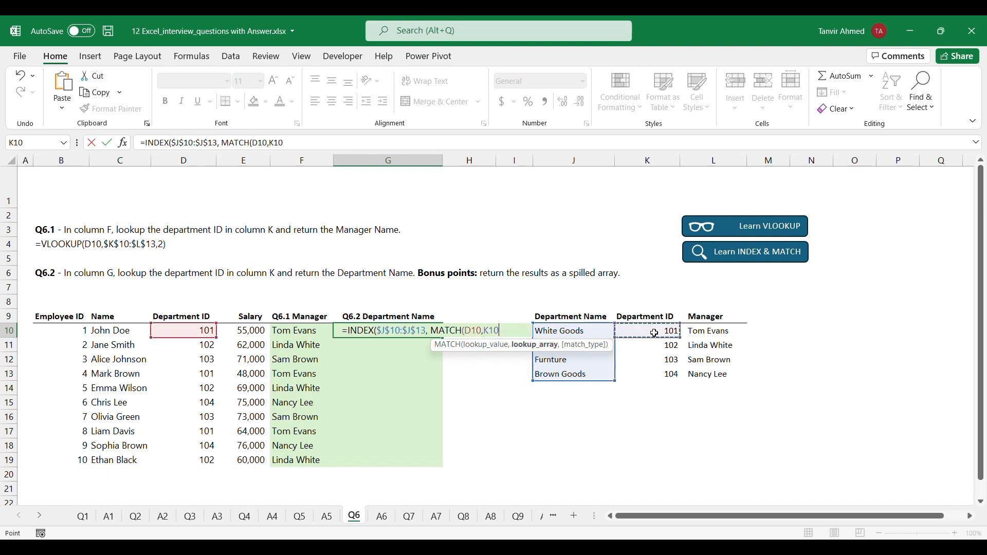
left_click_drag(654, 334, 654, 371)
key("F4")
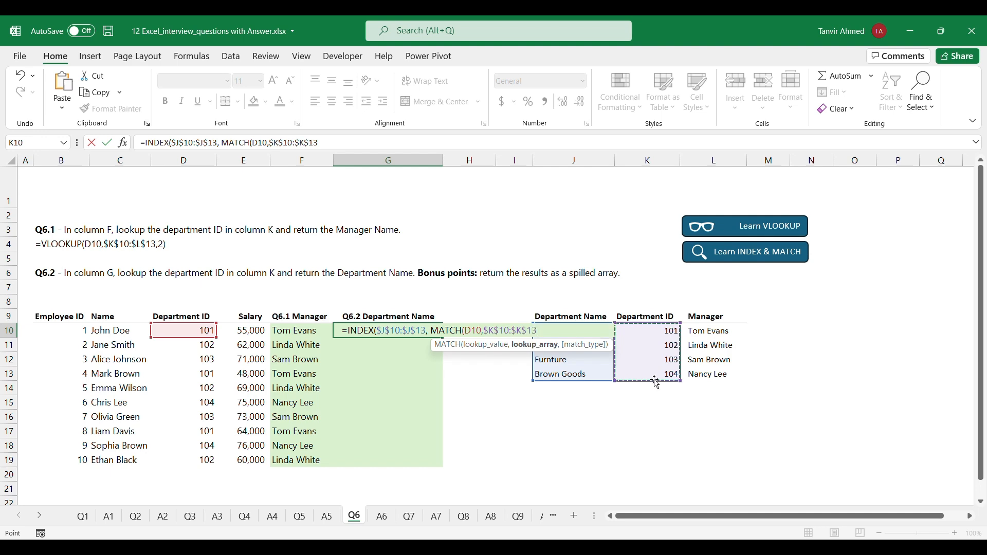
Complete the G10 formula with exact match type 0 and fill it down through G19
type(",")
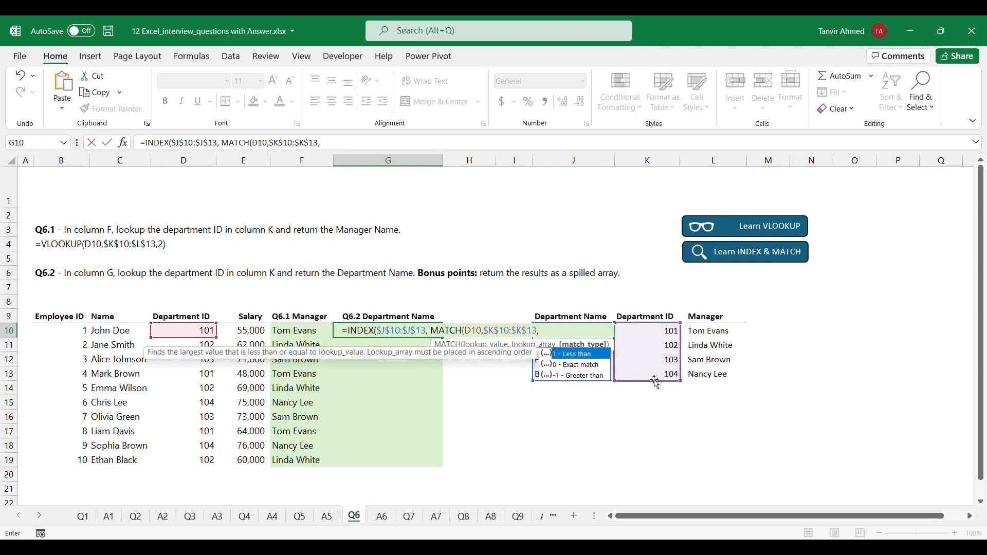
key("Down")
key("Tab")
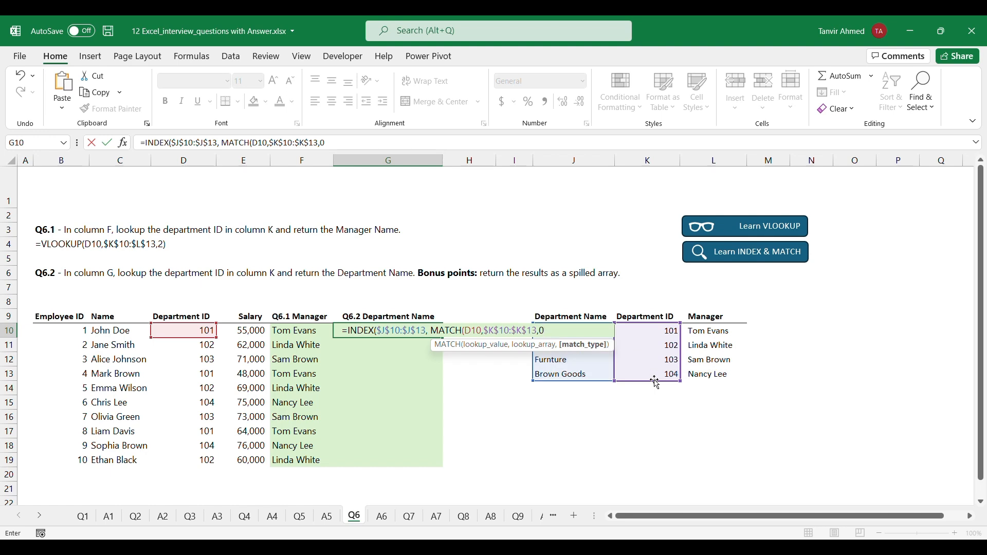
type(")")
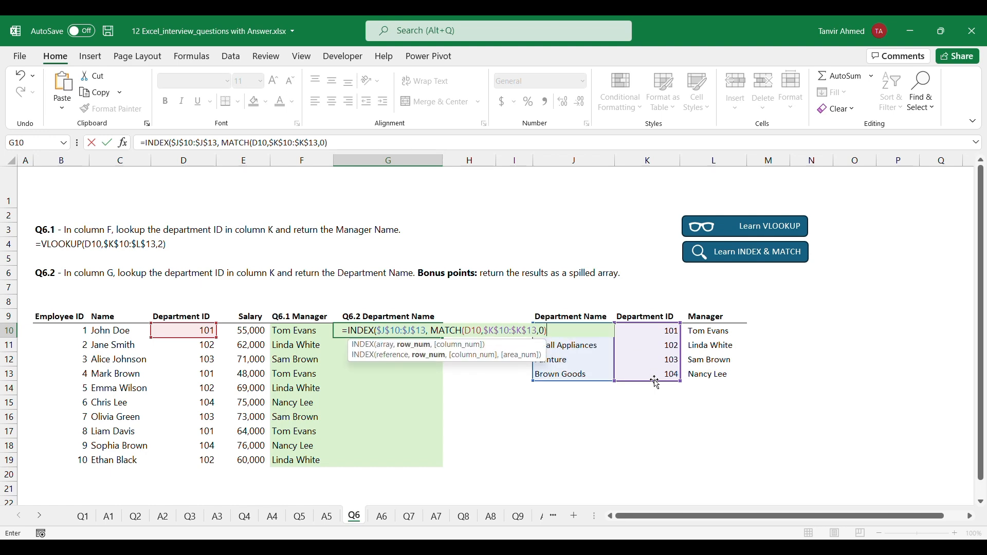
type(")")
key("ctrl+Return")
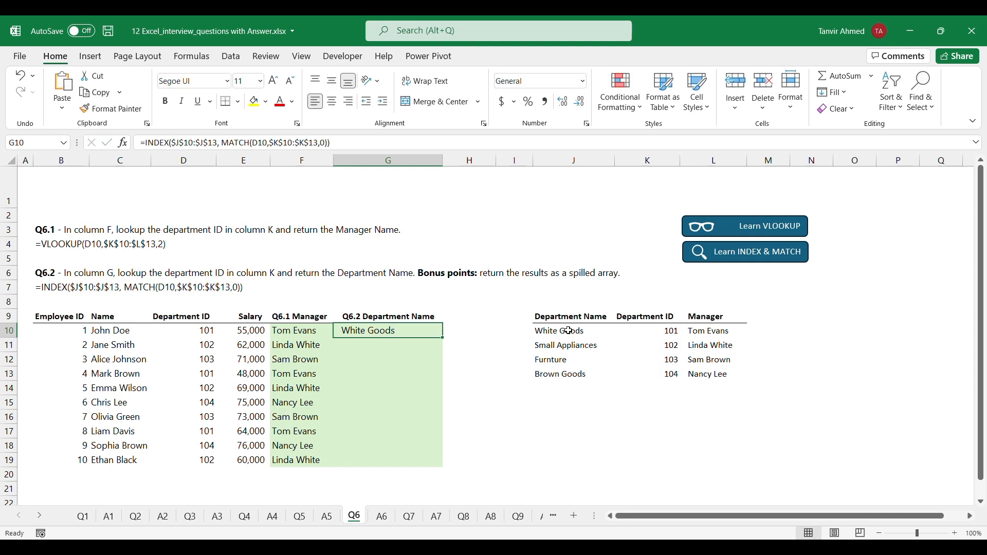
double_click(442, 337)
left_click_drag(442, 338, 446, 464)
left_click(515, 460)
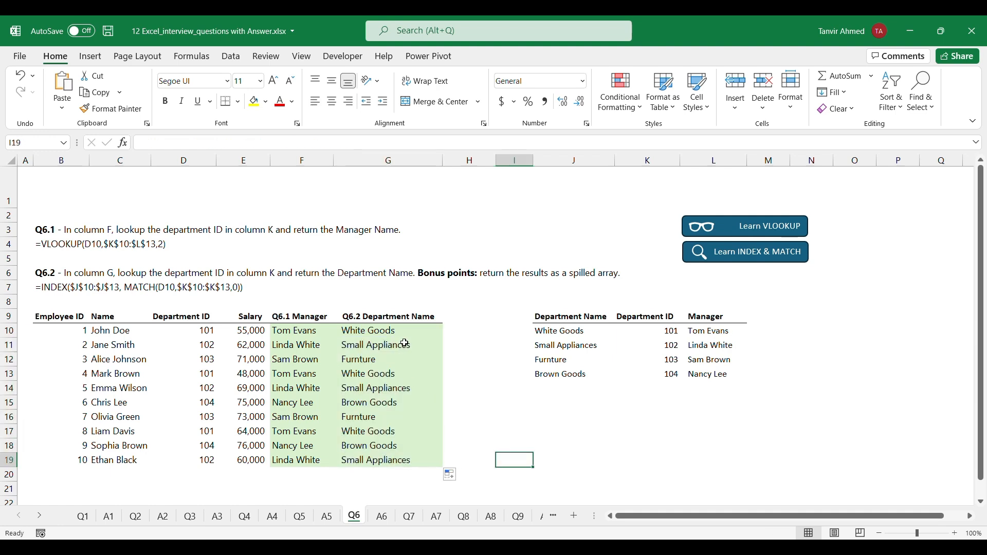
left_click(373, 331)
left_click(289, 330)
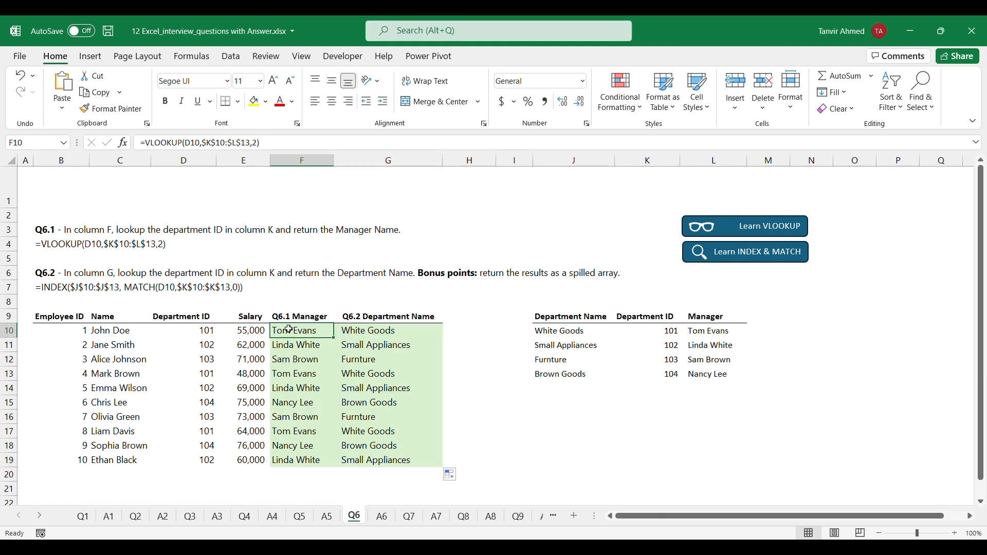
Open the Q7 sheet and look at the first product's name, price and Q7.1 answer cell
left_click(409, 516)
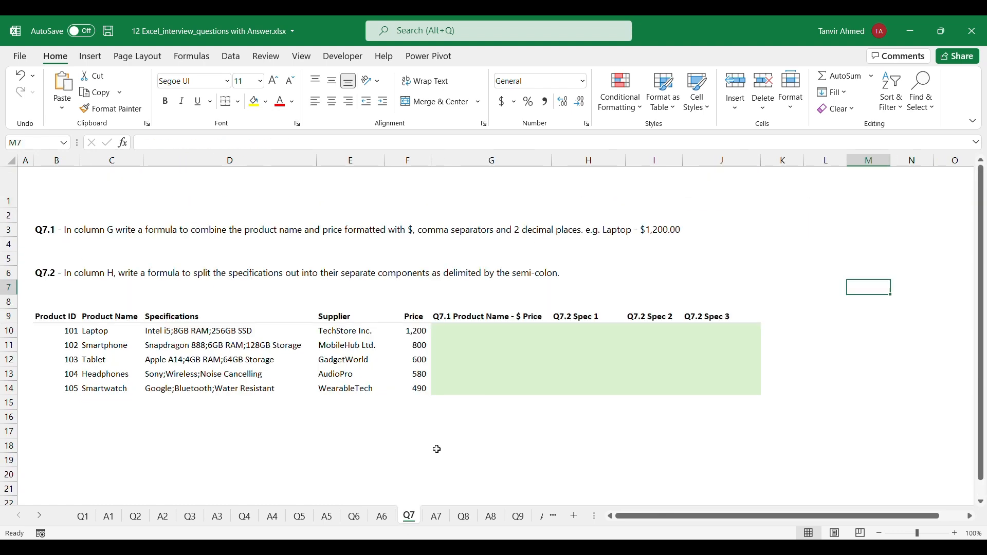
left_click(472, 331)
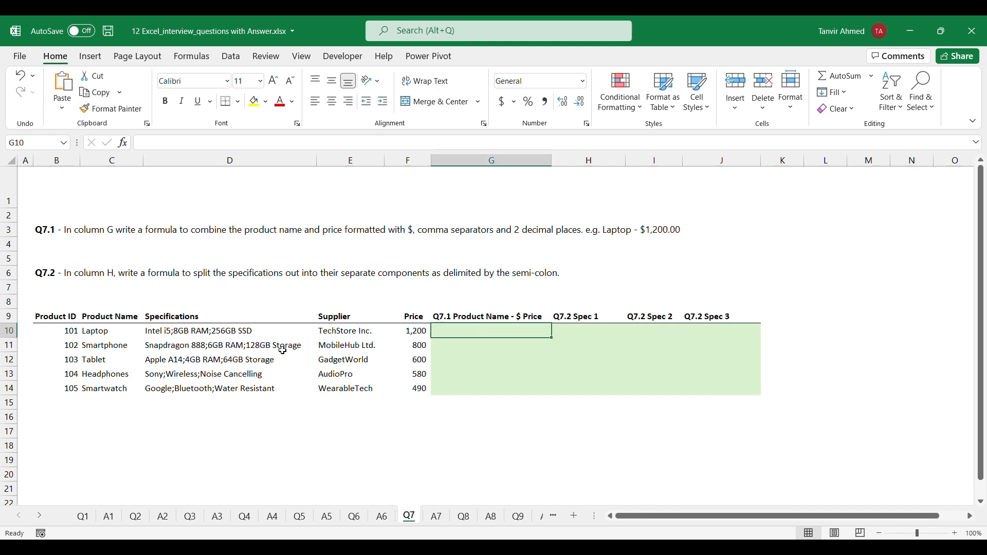
left_click(93, 332)
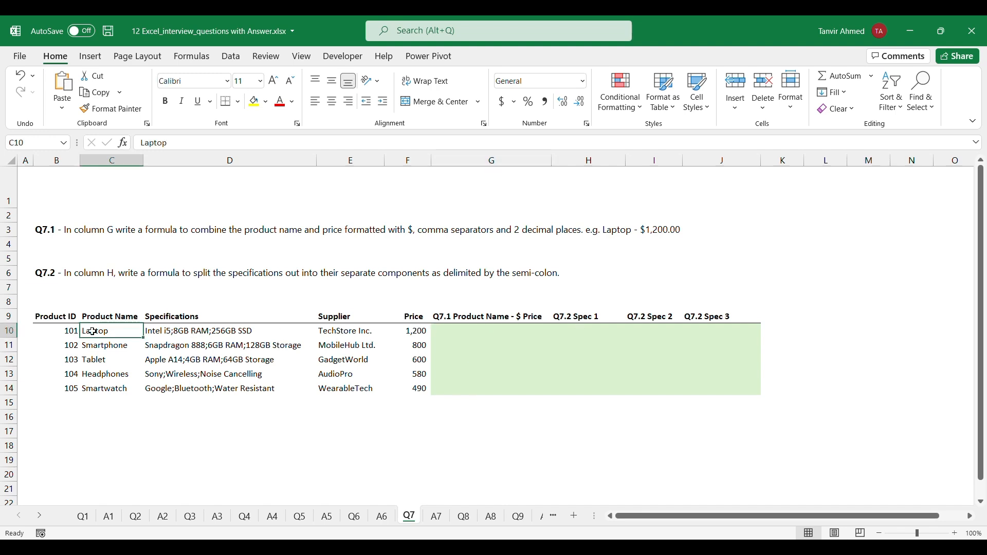
left_click(419, 334)
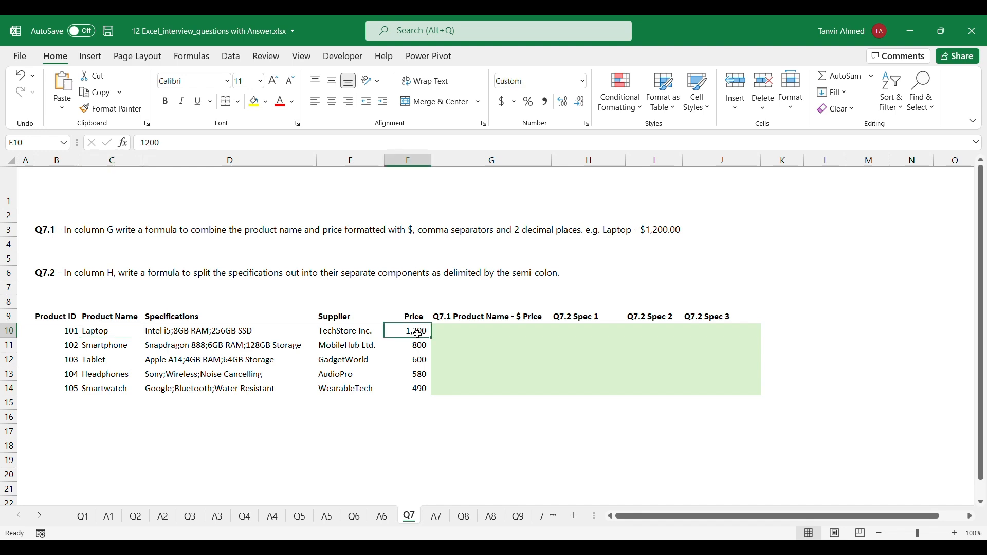
Start a formula in G10 joining product name C10, a "-" separator and the TEXT function
left_click(508, 333)
type("=")
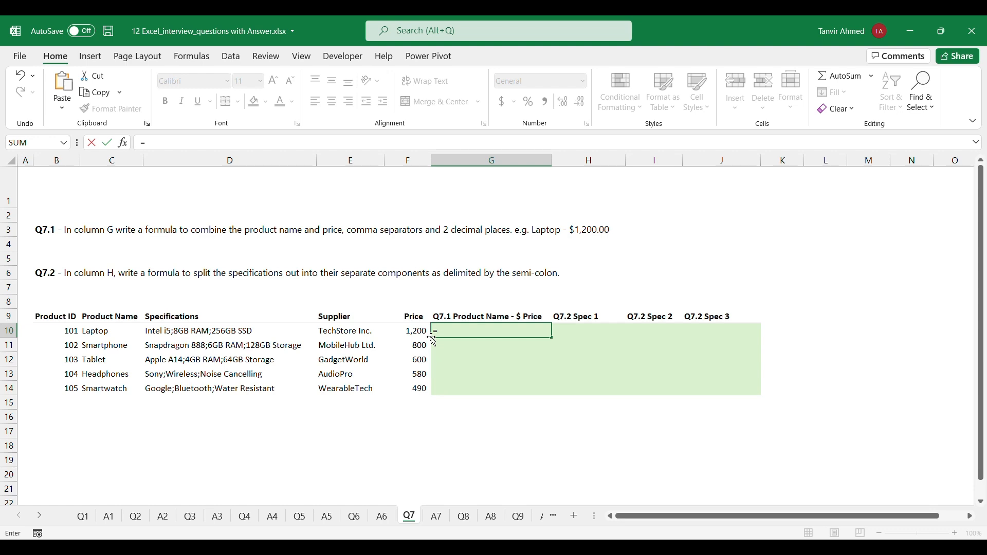
left_click(107, 335)
type("&")
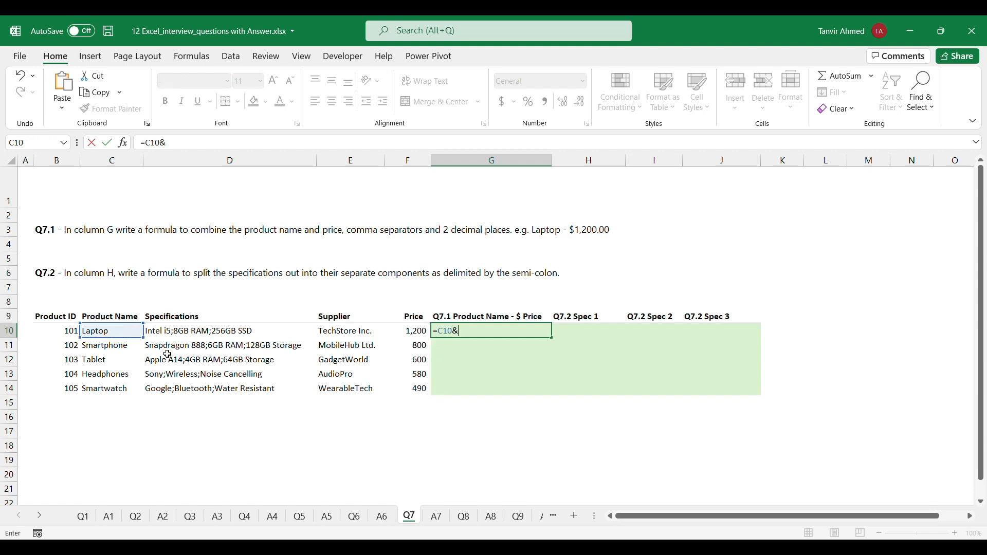
type("\"-\"&t")
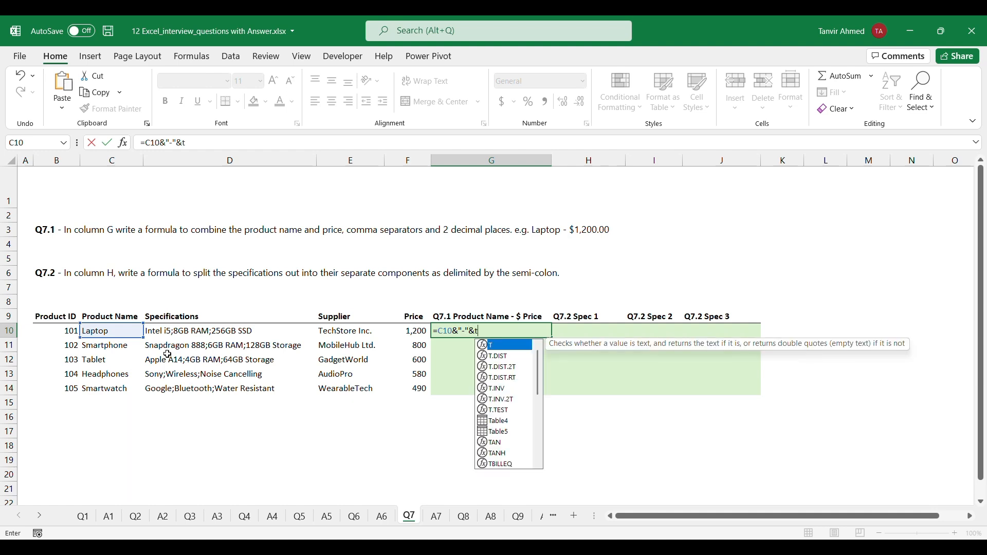
type("e")
key("Tab")
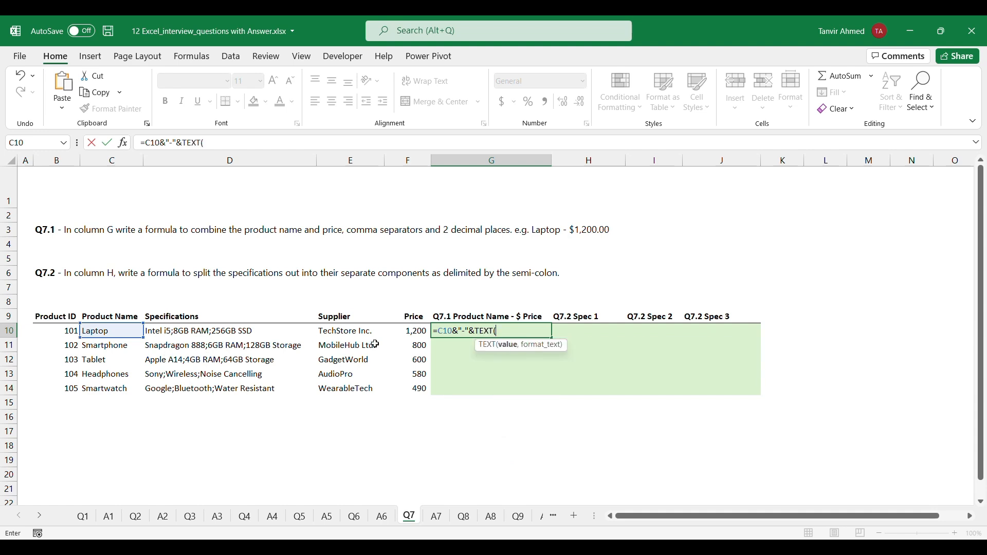
Complete the G10 TEXT function with price F10 and format "0.00", and fill the formula down through G14
left_click(411, 332)
type(",")
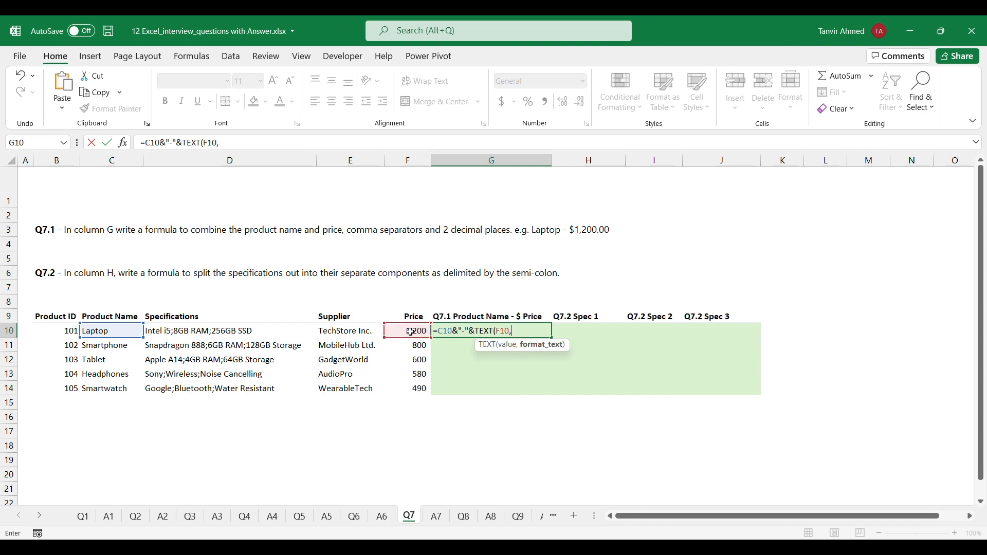
type("\"0.00")
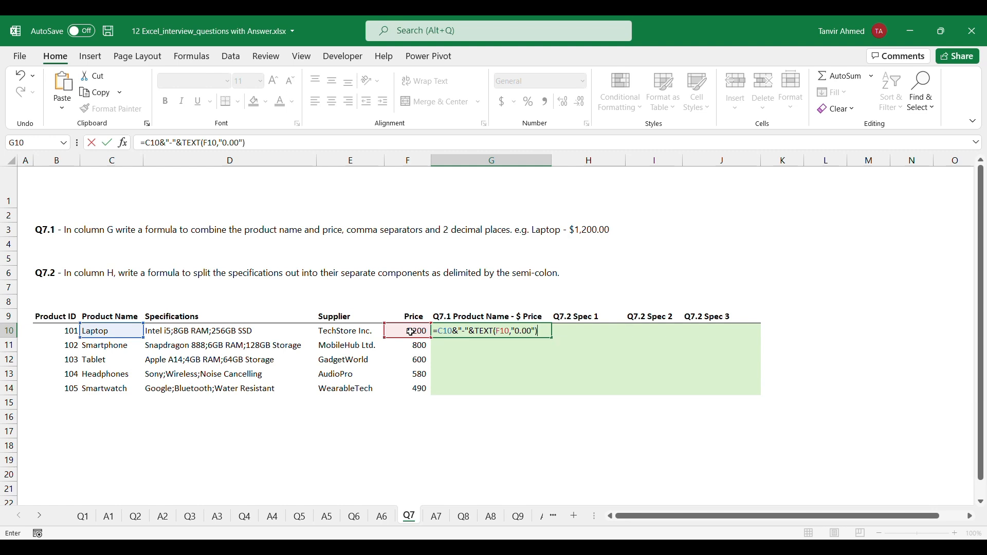
key("ctrl+Return")
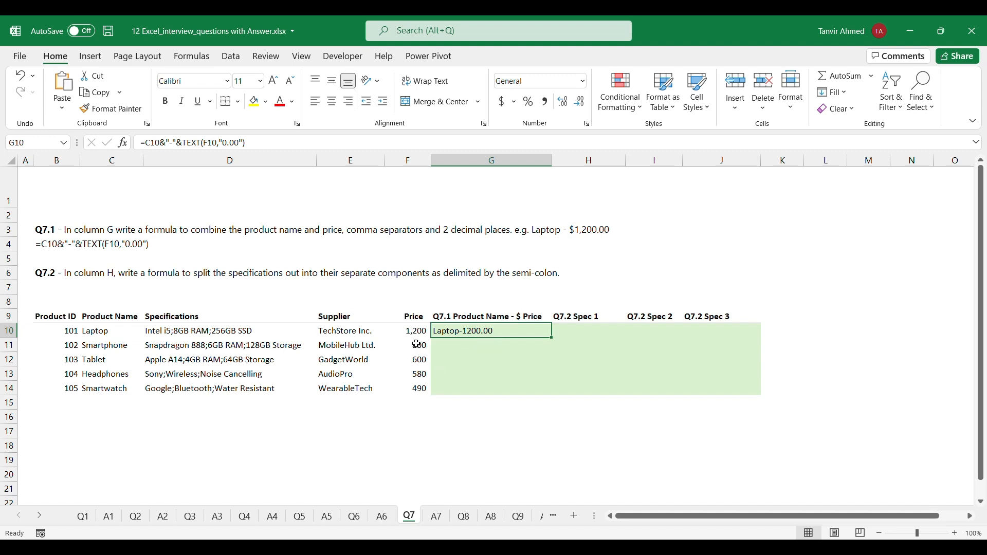
left_click_drag(554, 341, 553, 395)
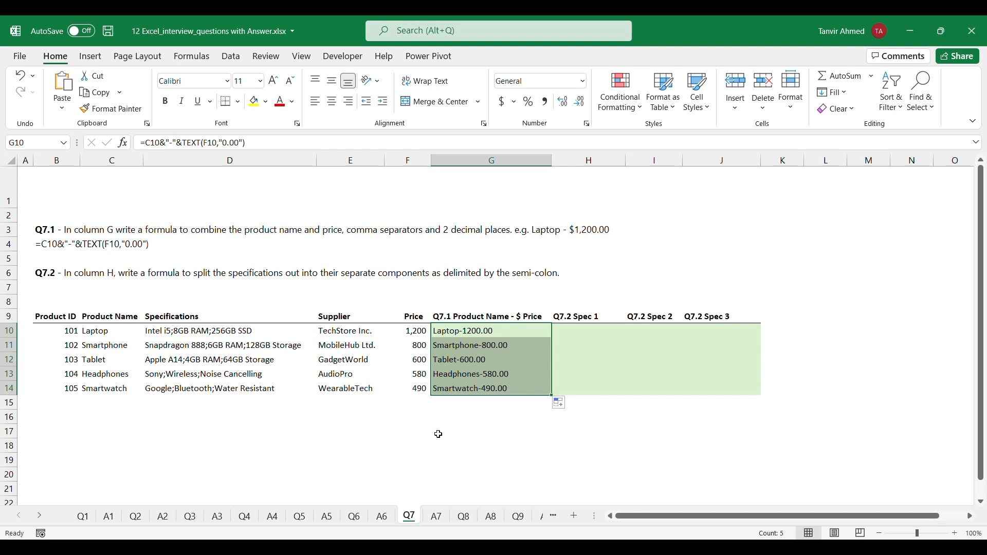
left_click(468, 442)
Start Text to Columns on the specifications in D10:D14 as delimited data with semicolon as the only delimiter
left_click(587, 335)
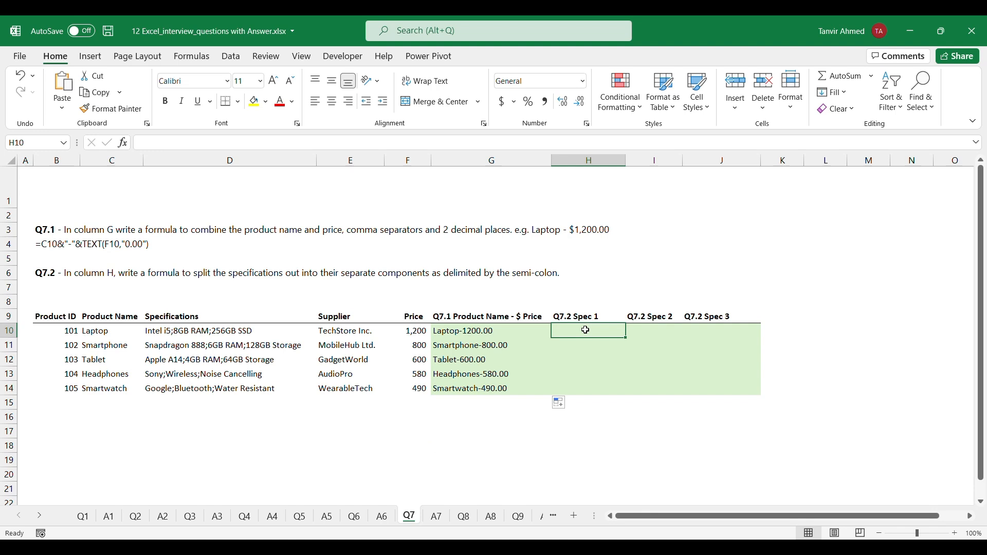
left_click(659, 332)
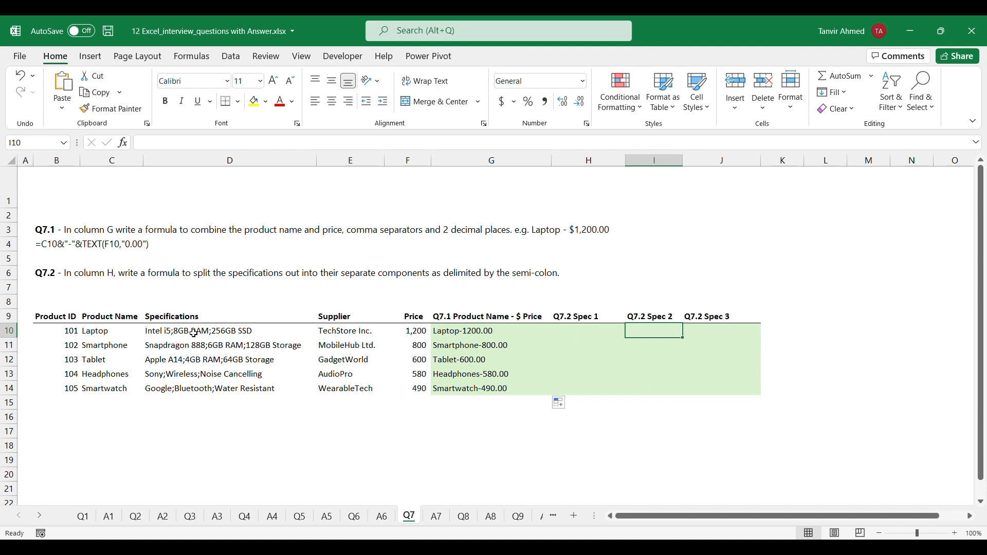
left_click(575, 331)
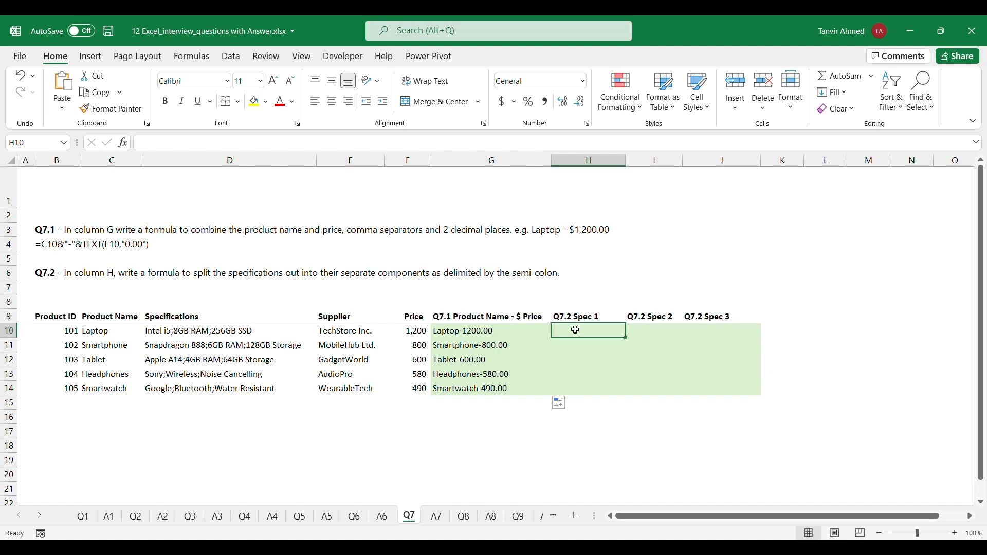
left_click(155, 333)
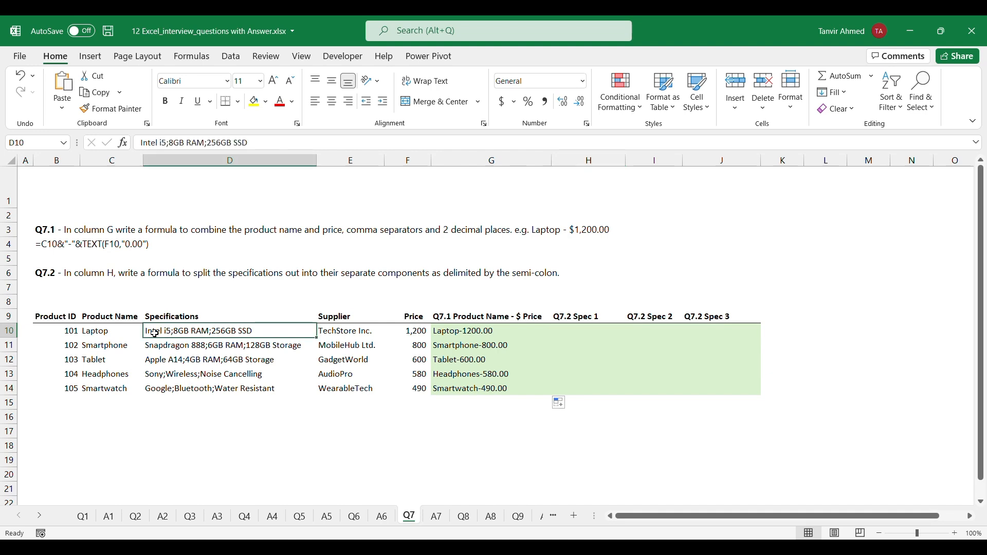
left_click_drag(155, 334, 201, 390)
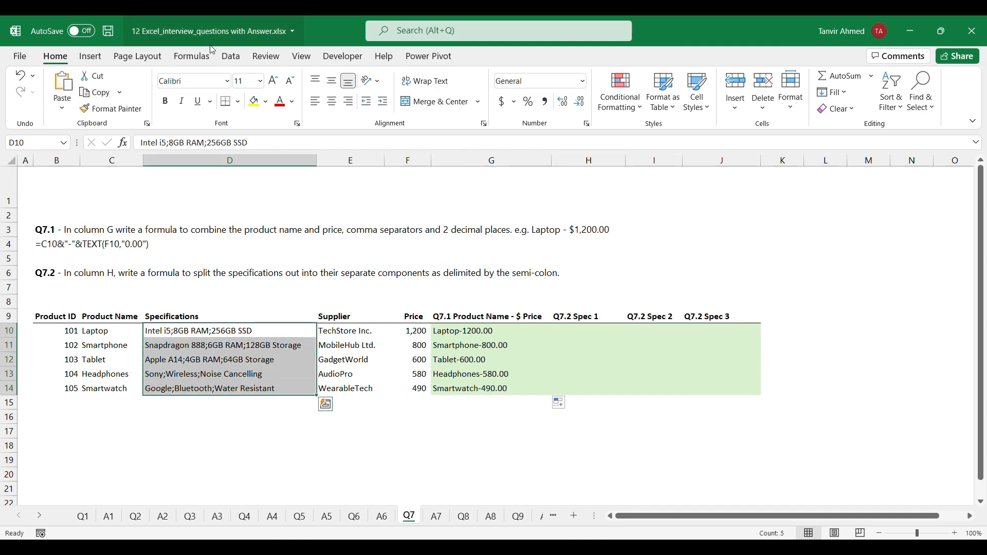
left_click(230, 56)
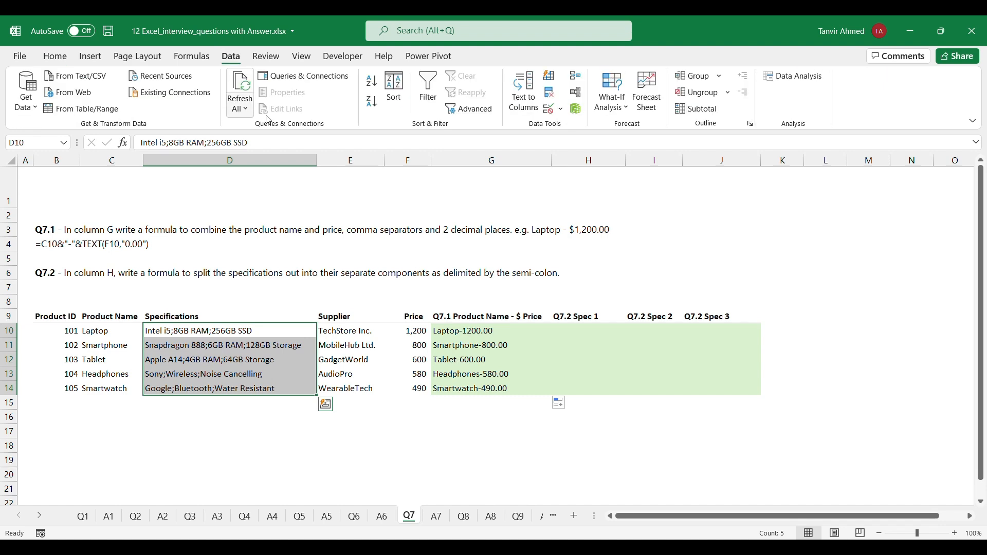
left_click(523, 111)
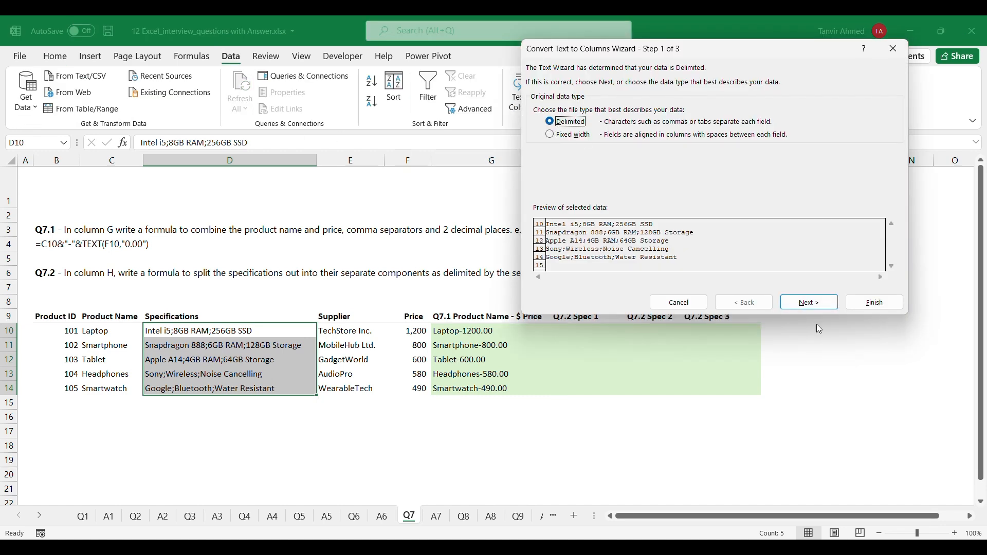
left_click(809, 308)
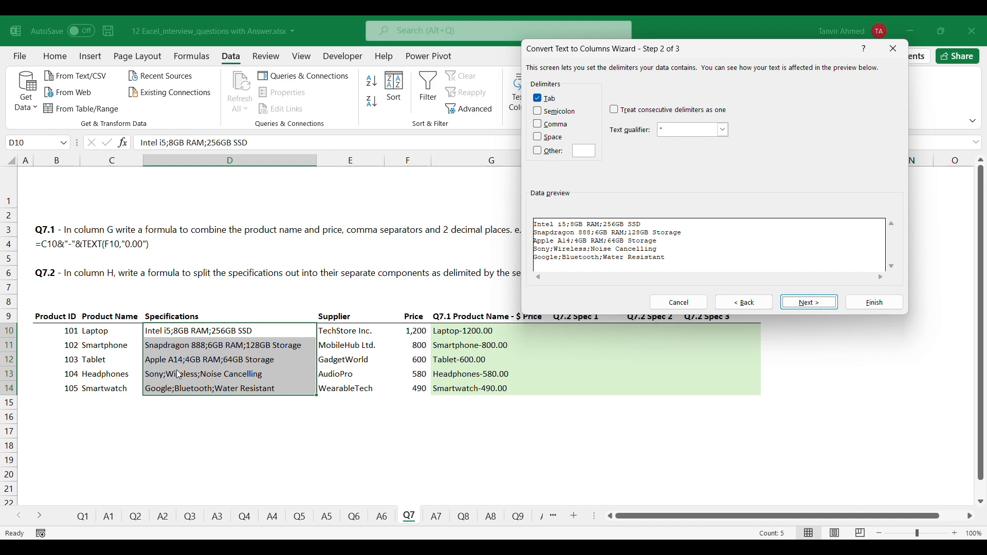
left_click(547, 116)
left_click(538, 98)
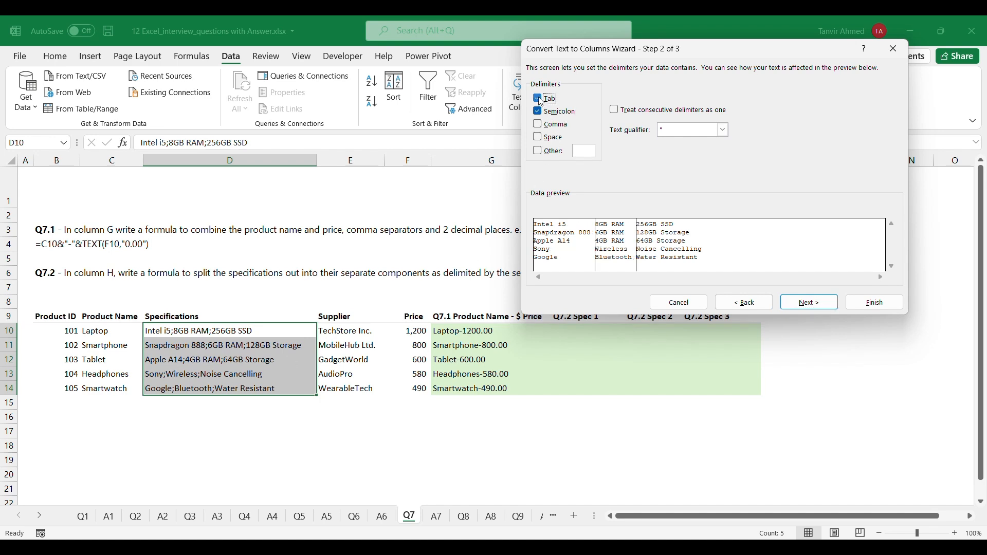
left_click(820, 308)
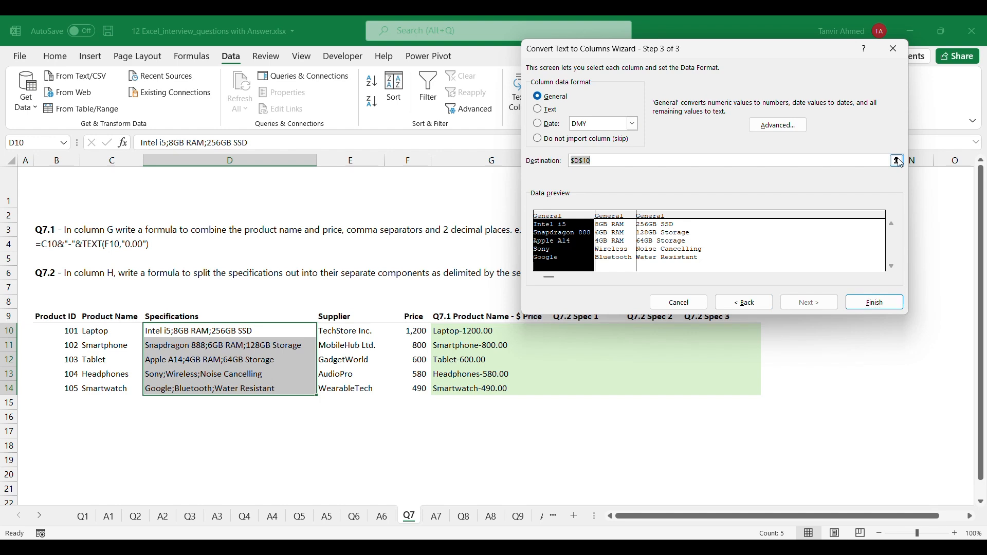
Set the Text to Columns destination to H10 and finish the split, allowing the existing data there to be replaced
left_click(898, 162)
left_click(571, 333)
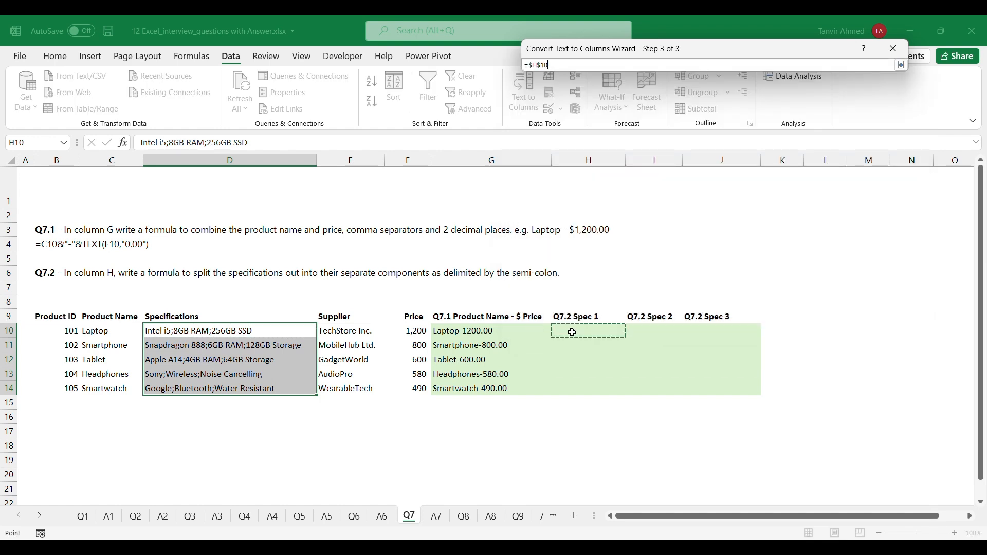
left_click(902, 66)
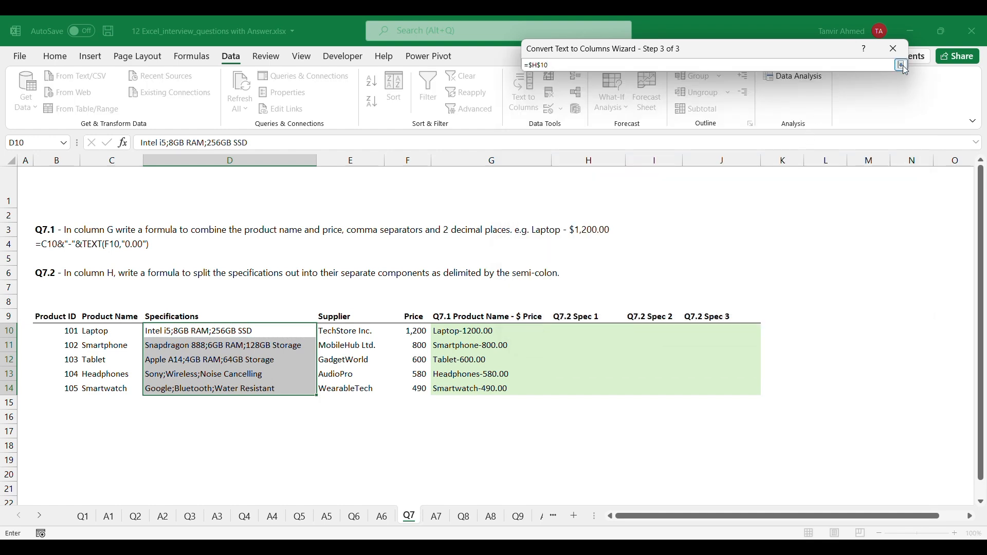
left_click(862, 307)
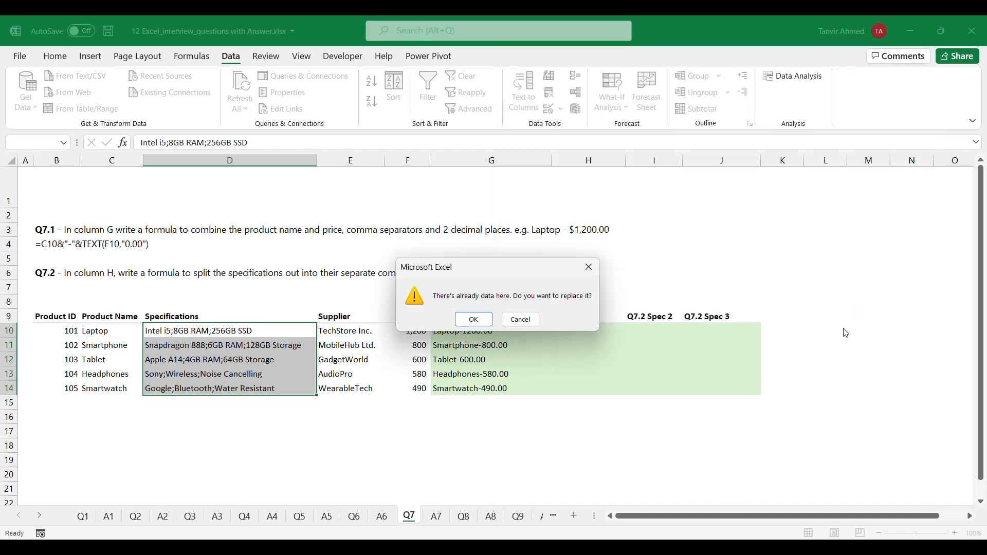
left_click(474, 319)
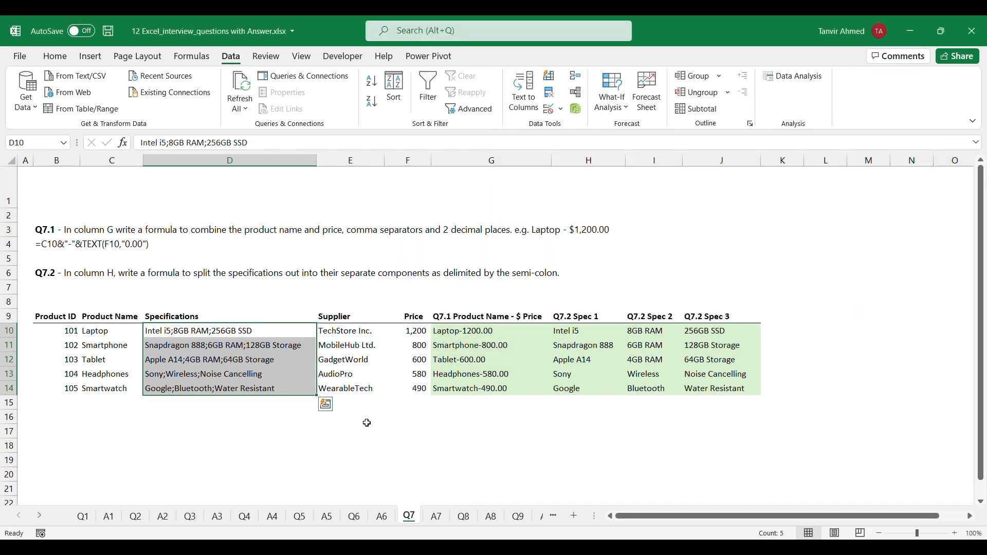
left_click(312, 448)
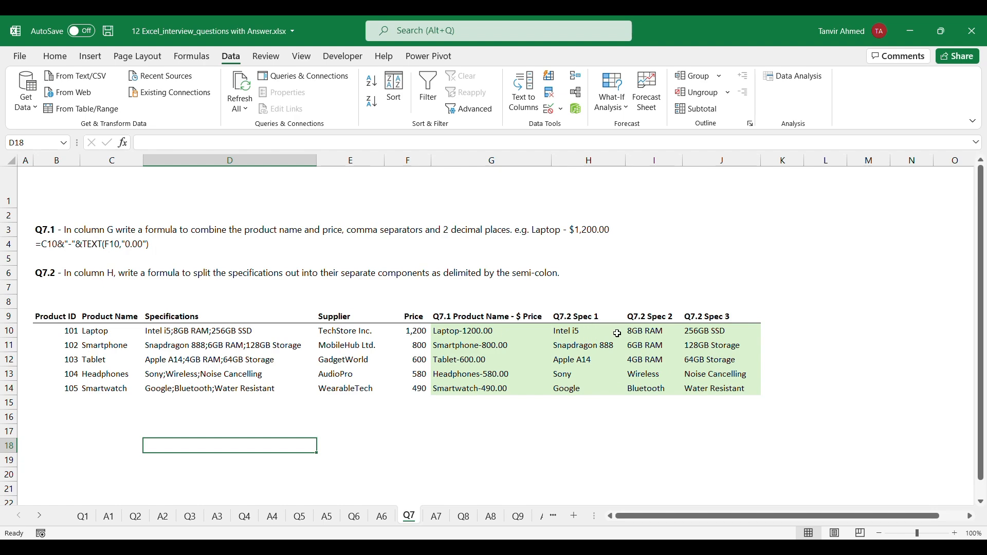
scroll(550, 416, "down", 1)
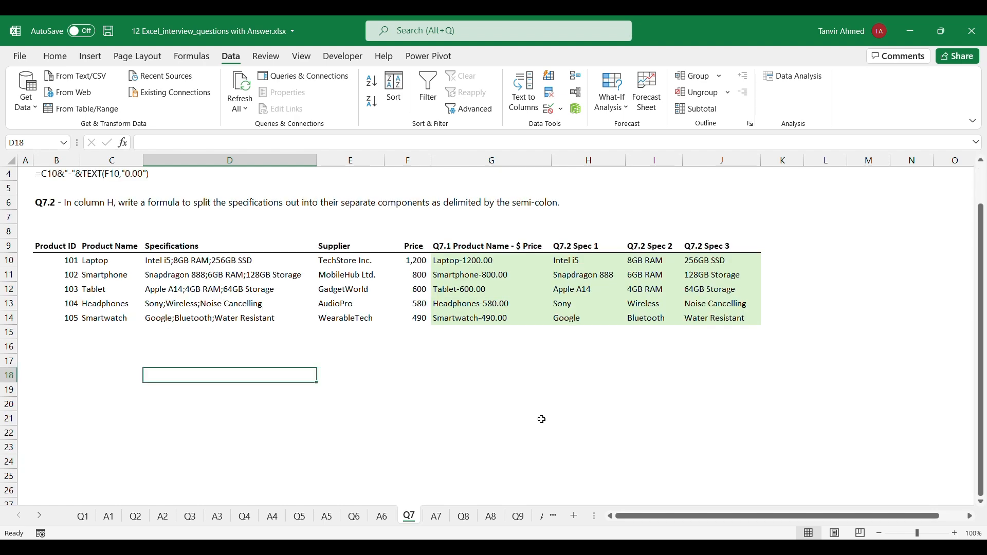
scroll(514, 417, "up", 1)
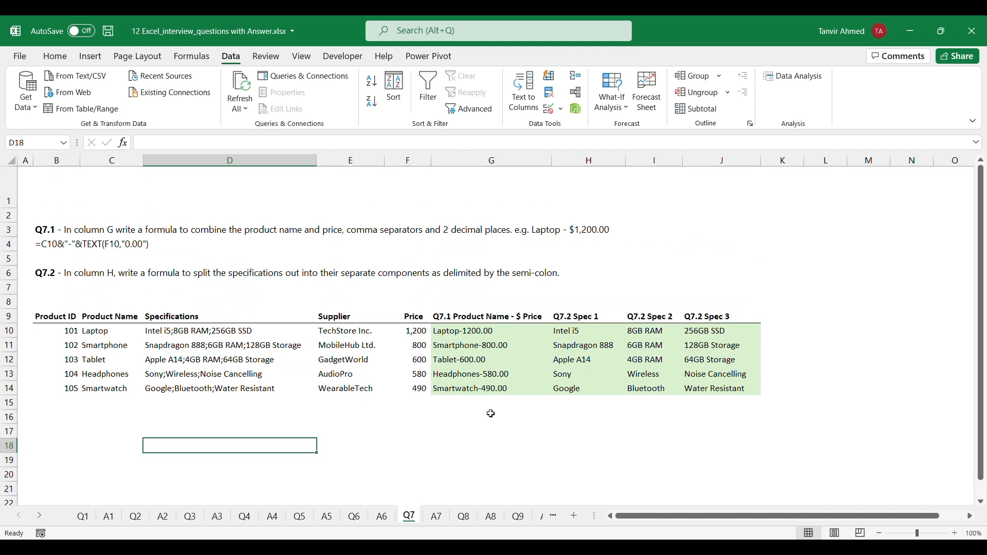
On the Q8 sheet, insert a PivotTable from the whole order dataset B4:K348, placed on the existing worksheet at M4
left_click(464, 517)
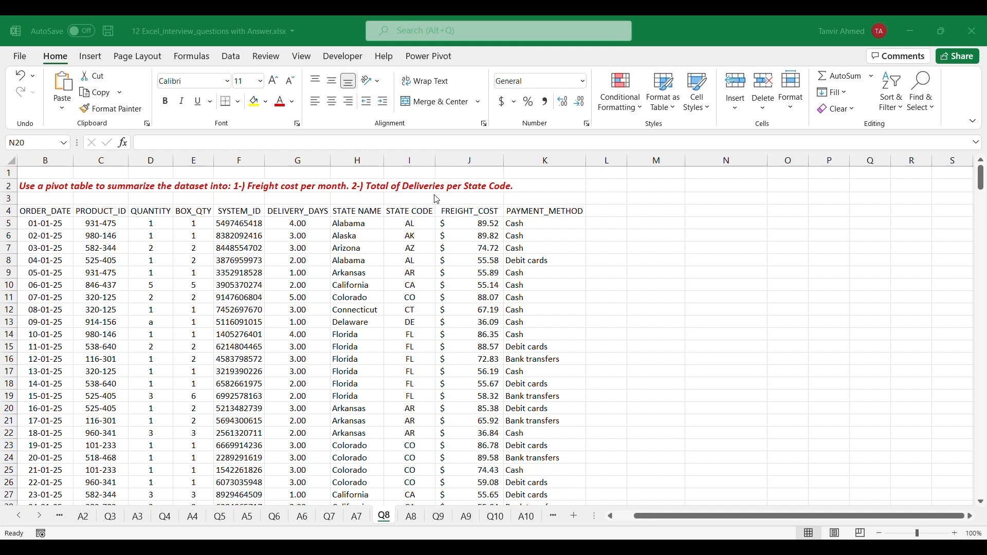
left_click(231, 363)
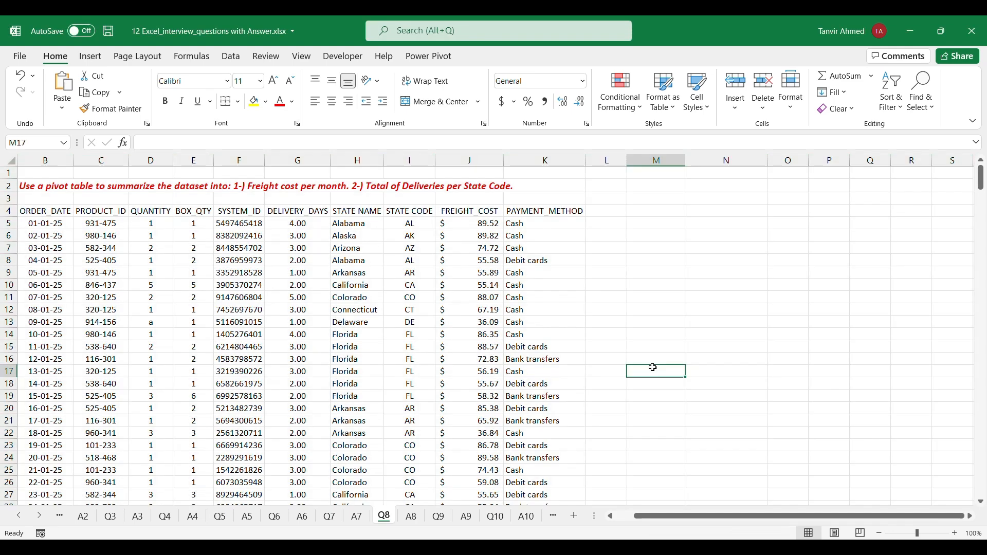
left_click(233, 359)
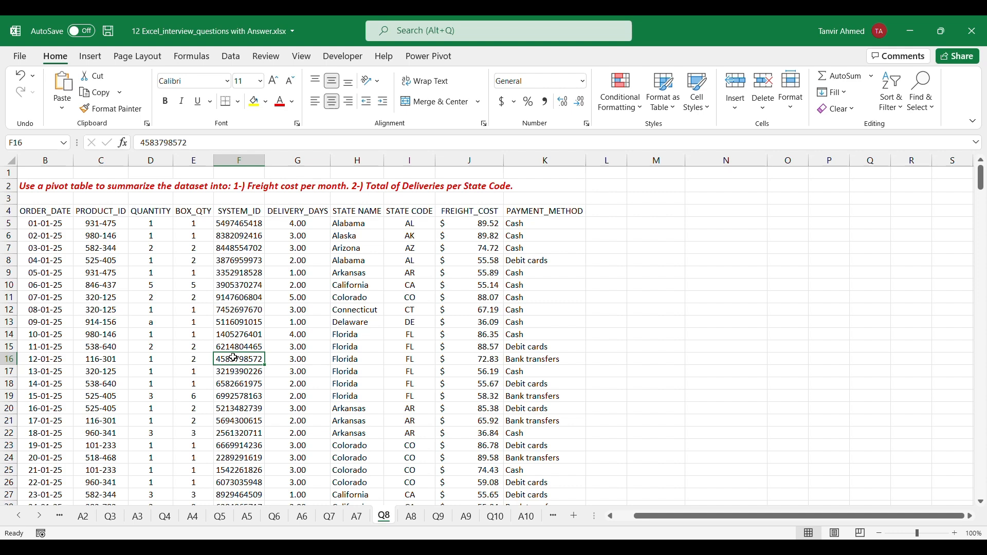
key("ctrl+a")
left_click(90, 56)
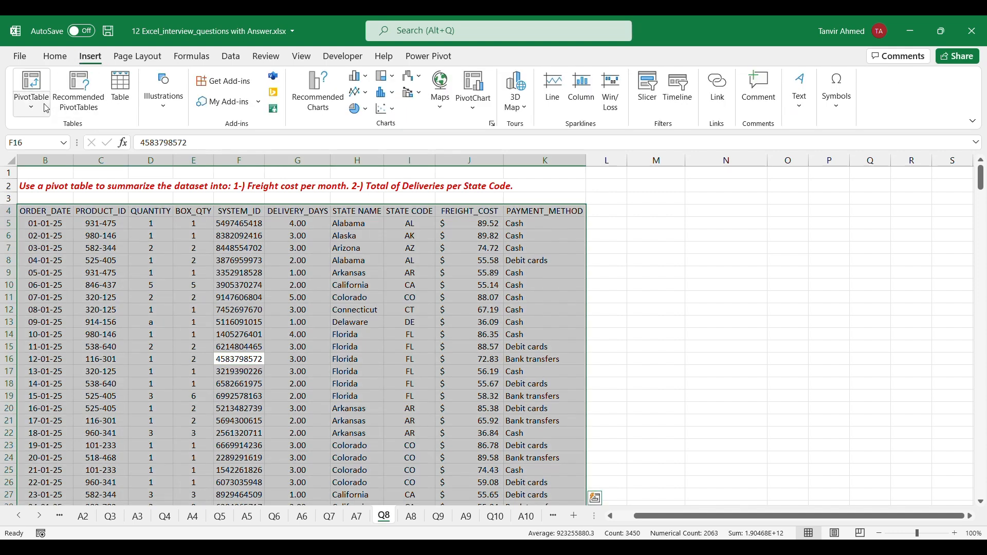
left_click(46, 109)
left_click(44, 126)
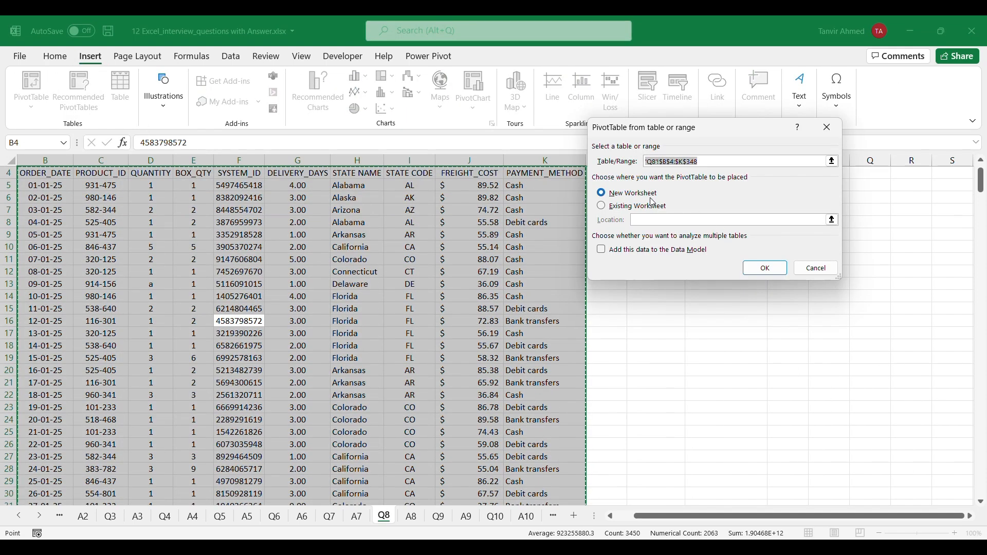
left_click(601, 206)
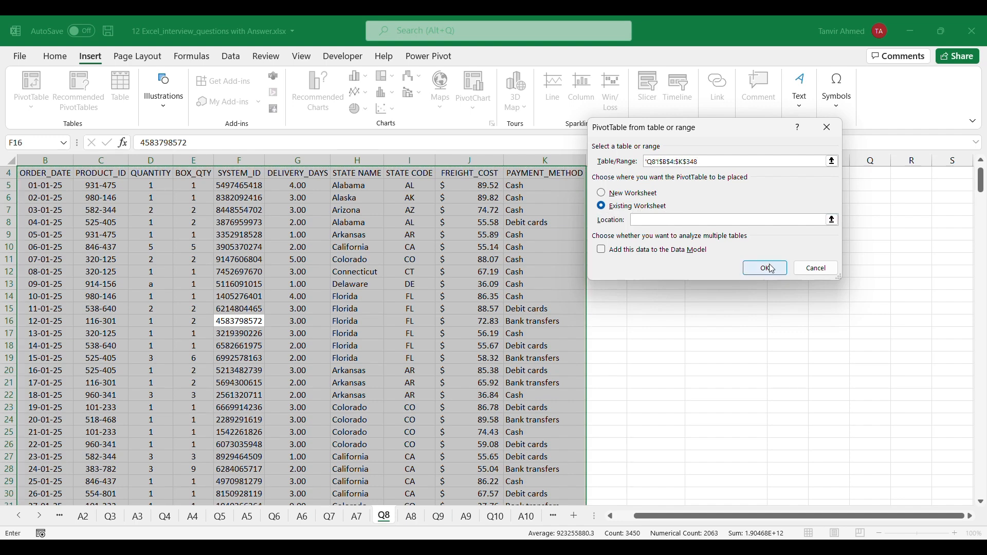
left_click(832, 220)
scroll(690, 214, "up", 1)
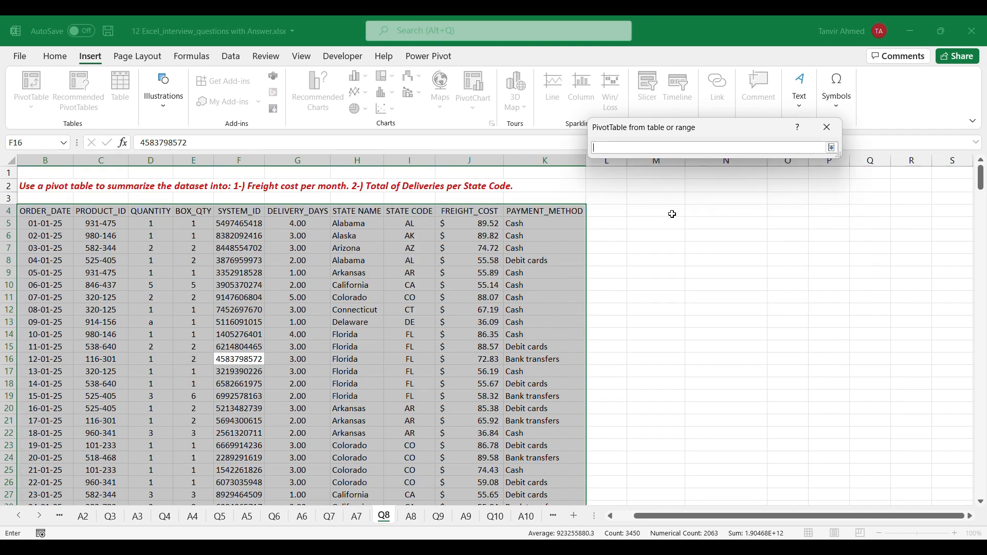
left_click(674, 212)
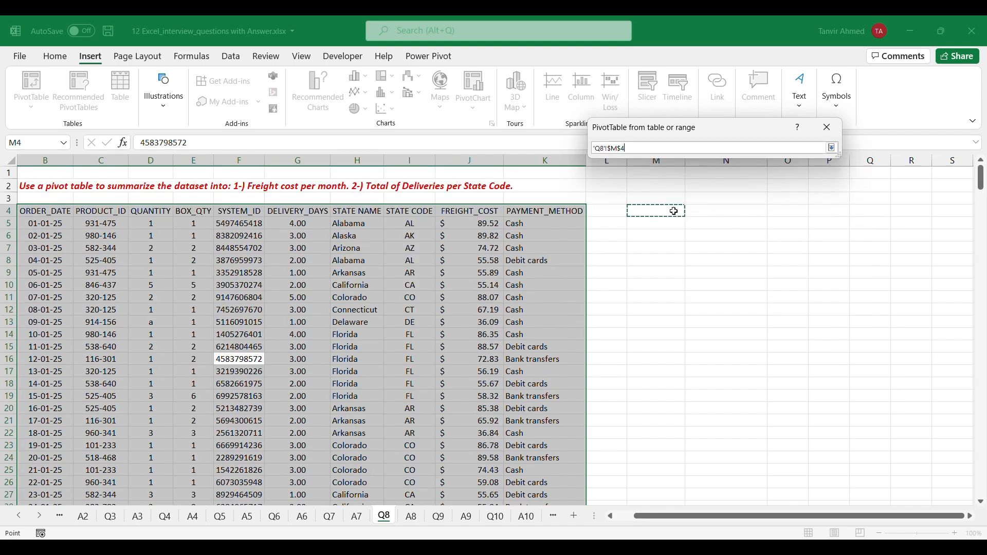
left_click(833, 149)
left_click(760, 268)
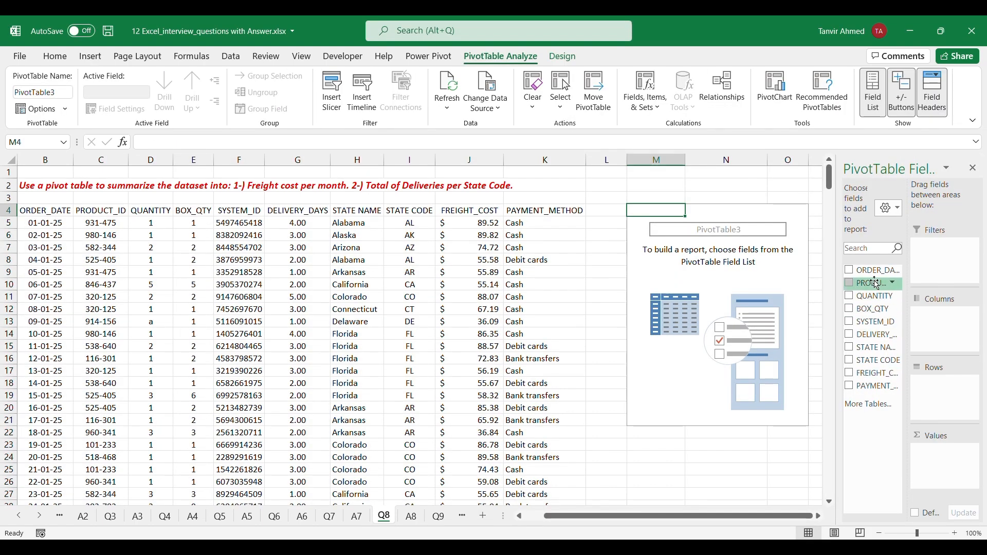
Summarize the sum of FREIGHT_COST by Months in rows, and format the amounts with thousands separators and no decimals
left_click_drag(870, 276, 847, 435)
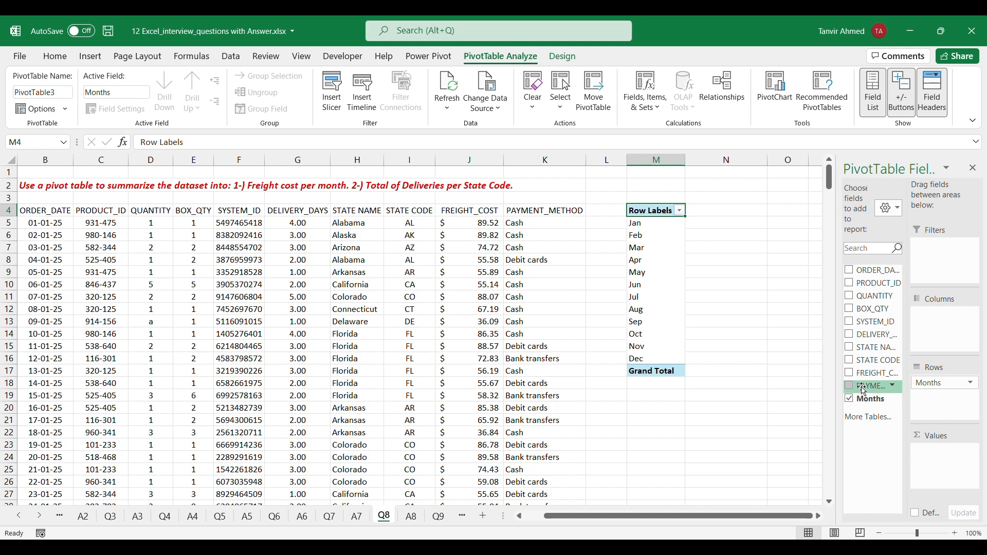
left_click_drag(872, 373, 929, 467)
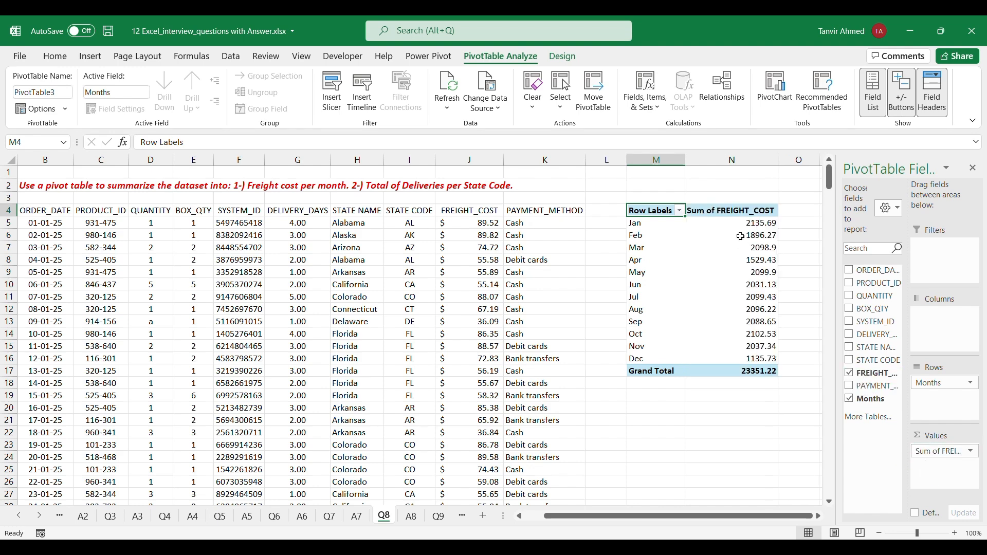
left_click_drag(738, 226, 740, 371)
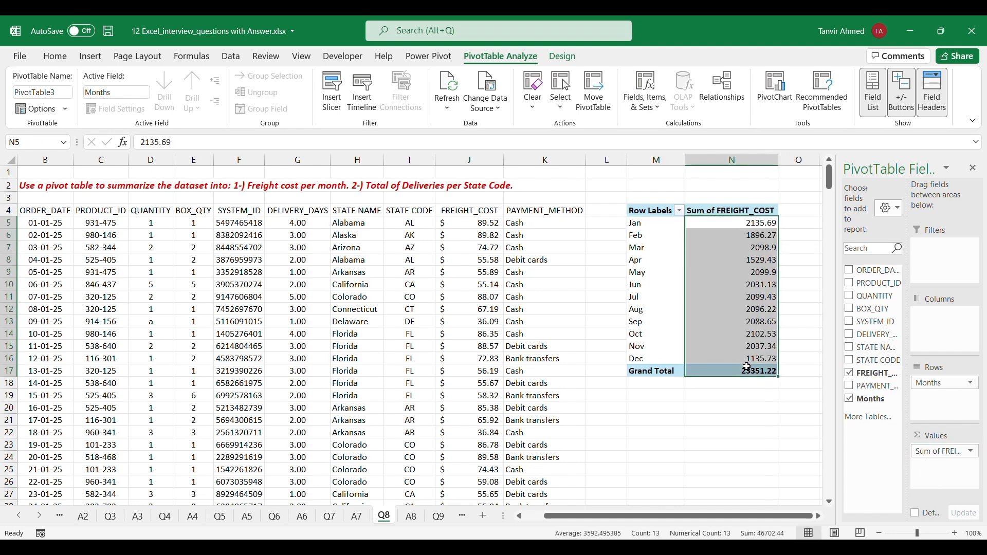
left_click(55, 58)
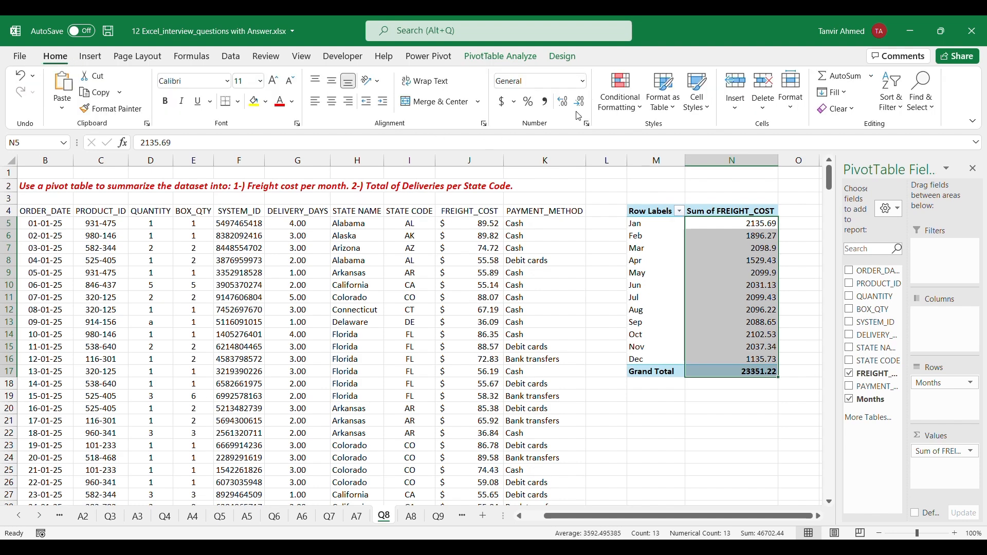
left_click(545, 101)
left_click(580, 101)
left_click(579, 102)
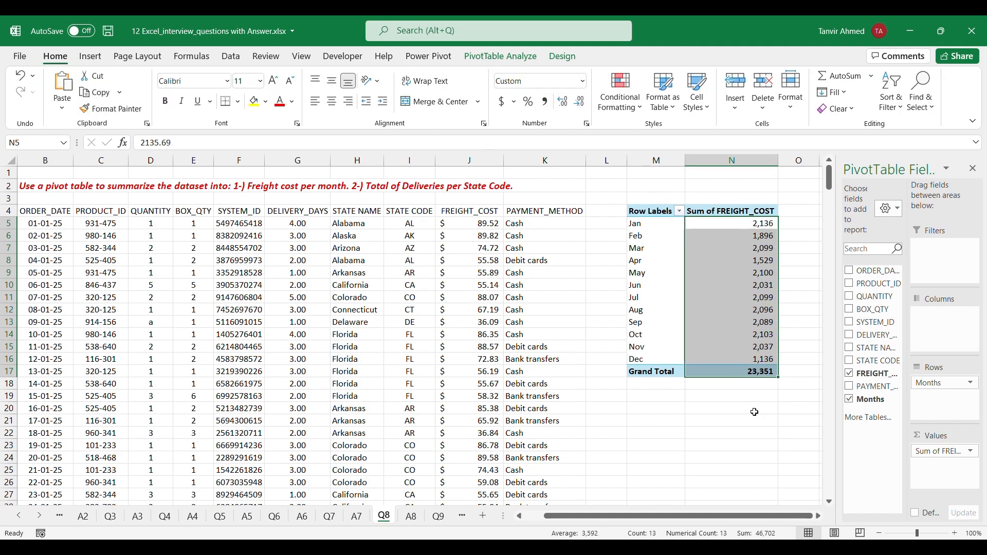
left_click(674, 409)
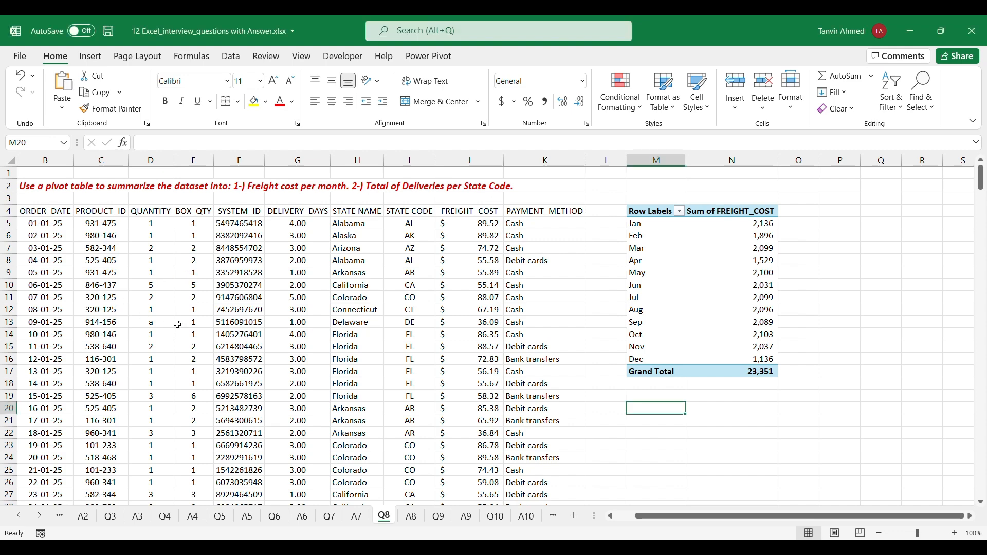
Insert a second PivotTable from the same order dataset on the existing worksheet at cell P4
left_click(225, 338)
key("ctrl+a")
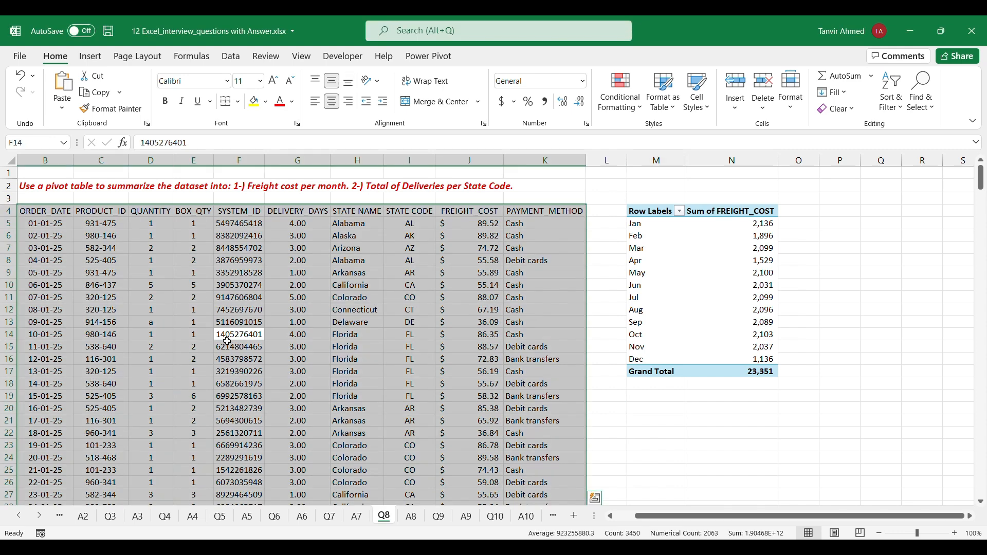
left_click(90, 56)
left_click(31, 106)
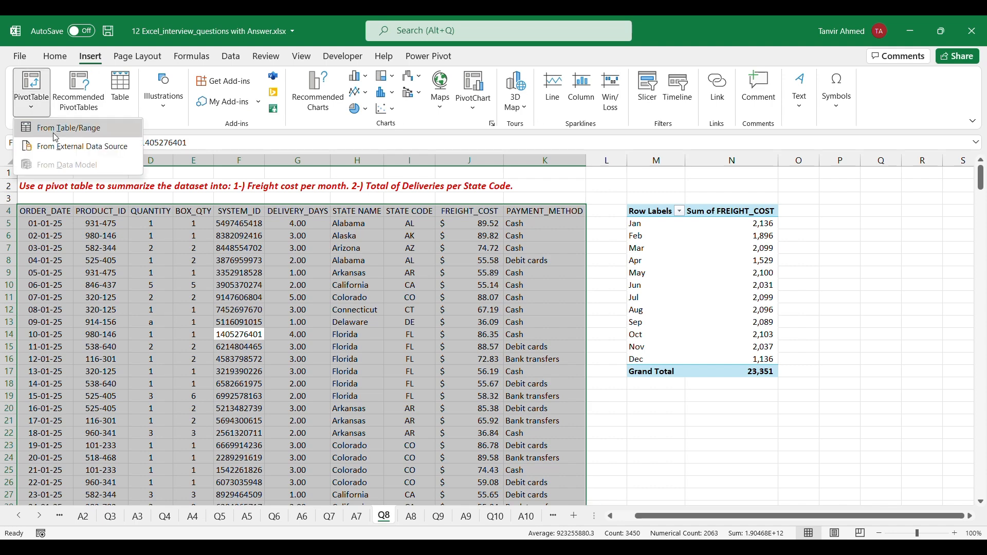
left_click(51, 126)
left_click(602, 206)
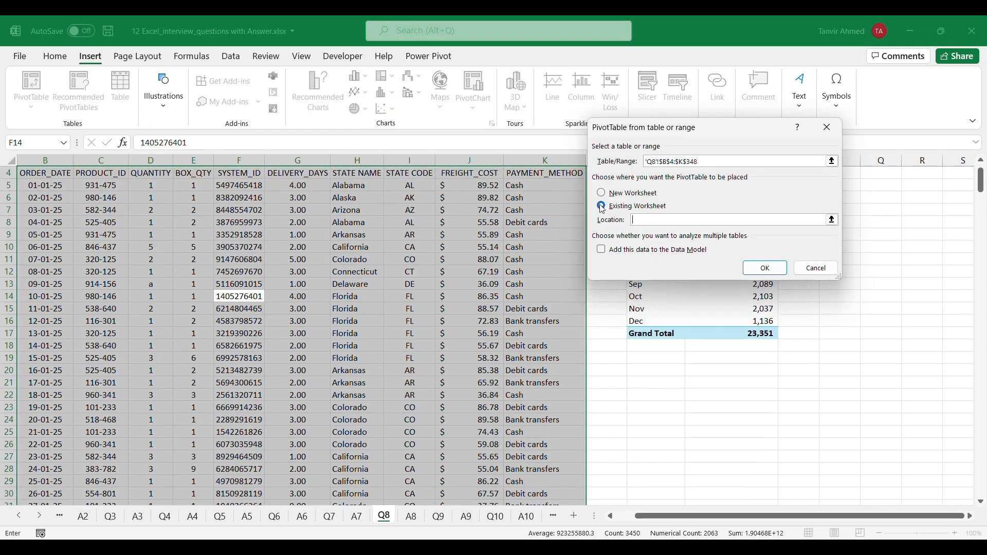
left_click(832, 219)
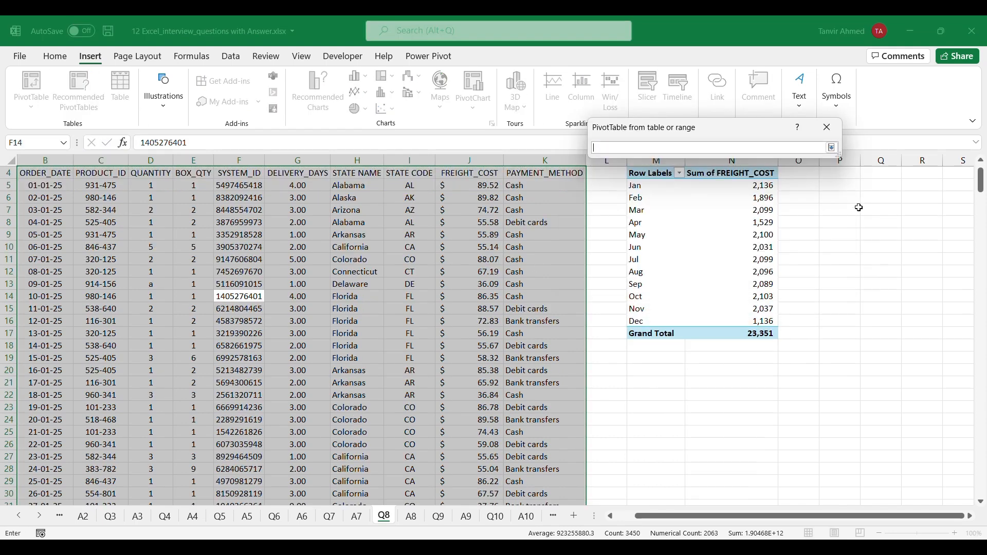
scroll(849, 211, "up", 1)
left_click(843, 213)
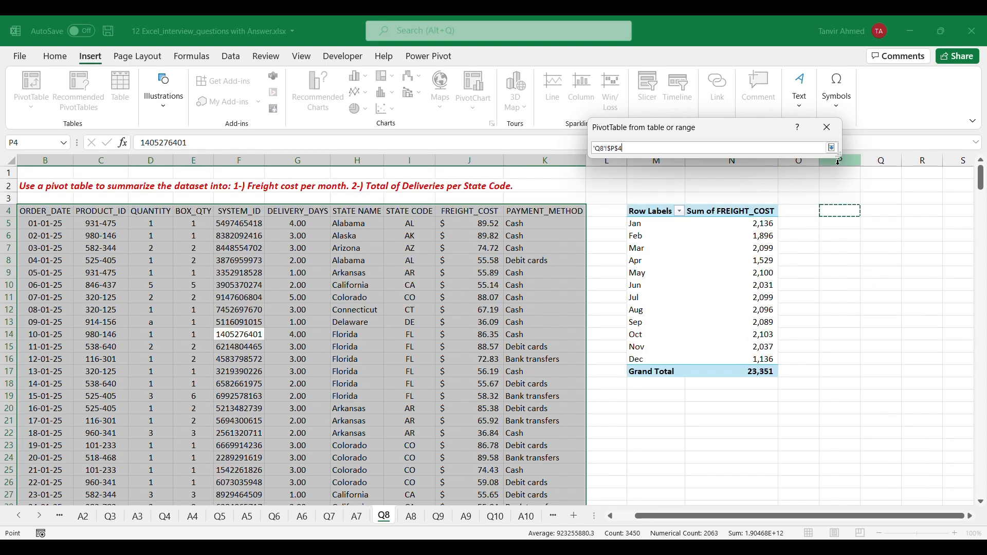
left_click(833, 149)
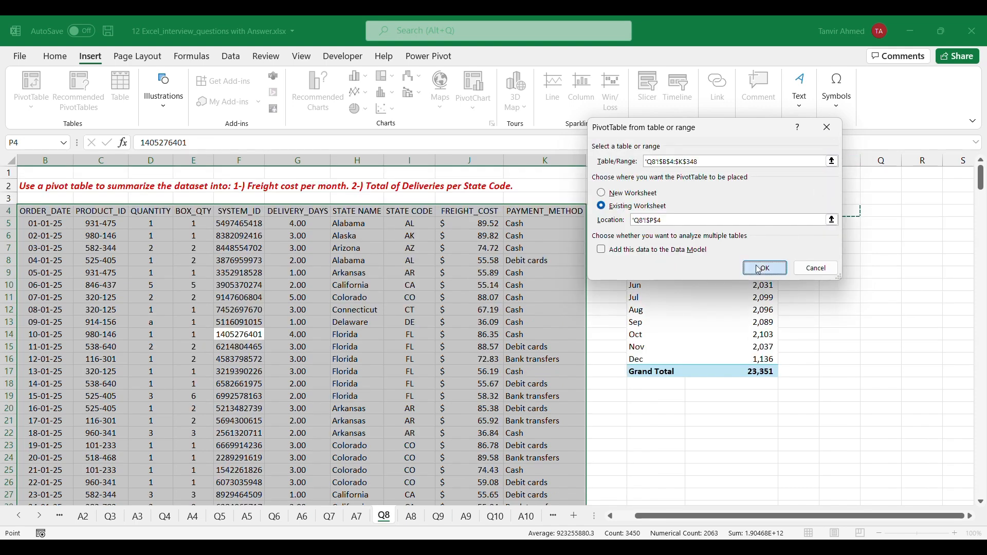
left_click(765, 268)
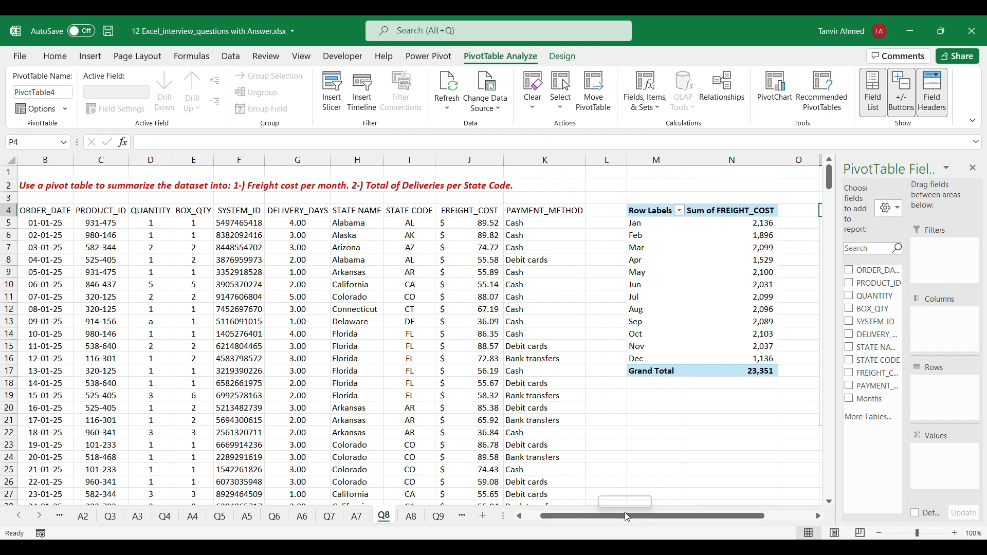
Build the second PivotTable with STATE CODE in rows and the count of QUANTITY as values, and close the field list
left_click_drag(653, 516, 711, 515)
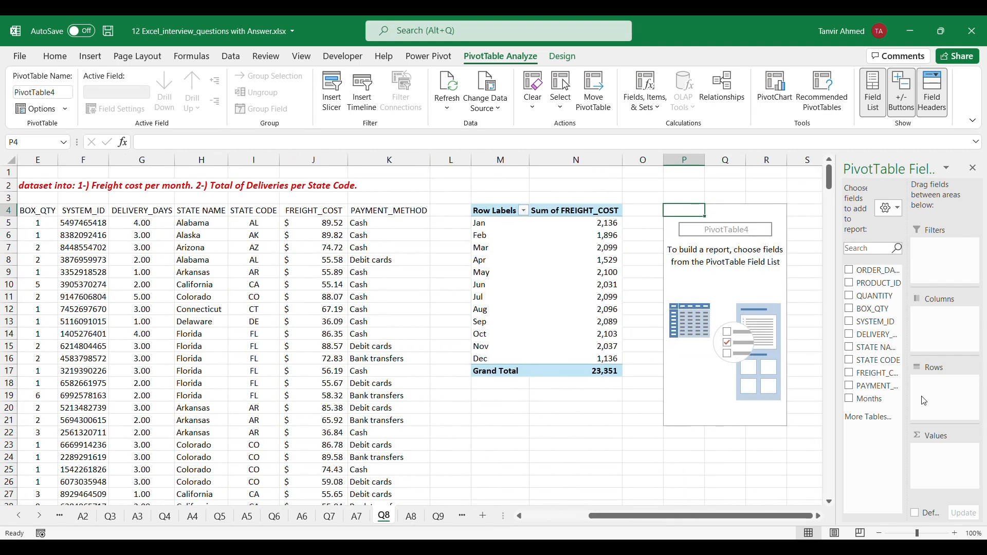
left_click_drag(836, 360, 800, 356)
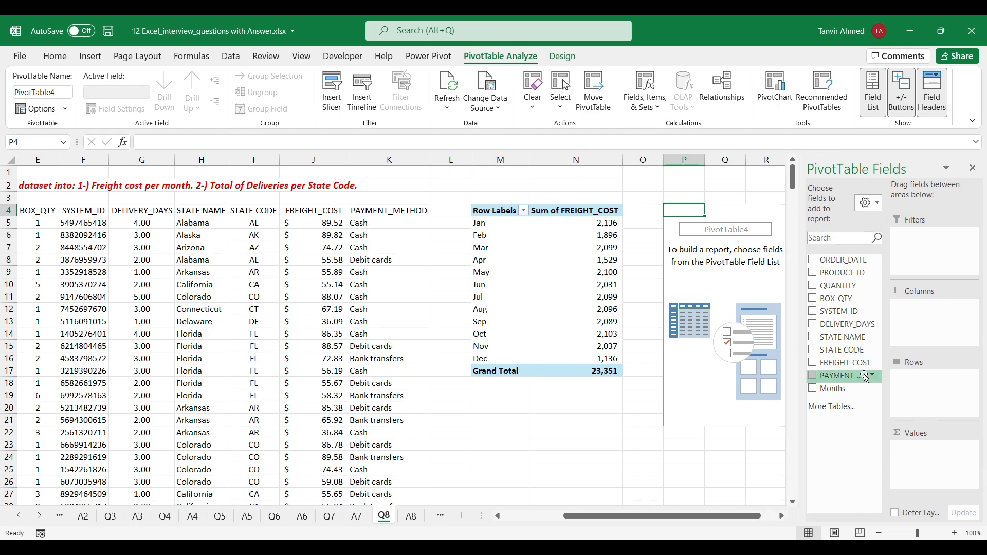
left_click(857, 350)
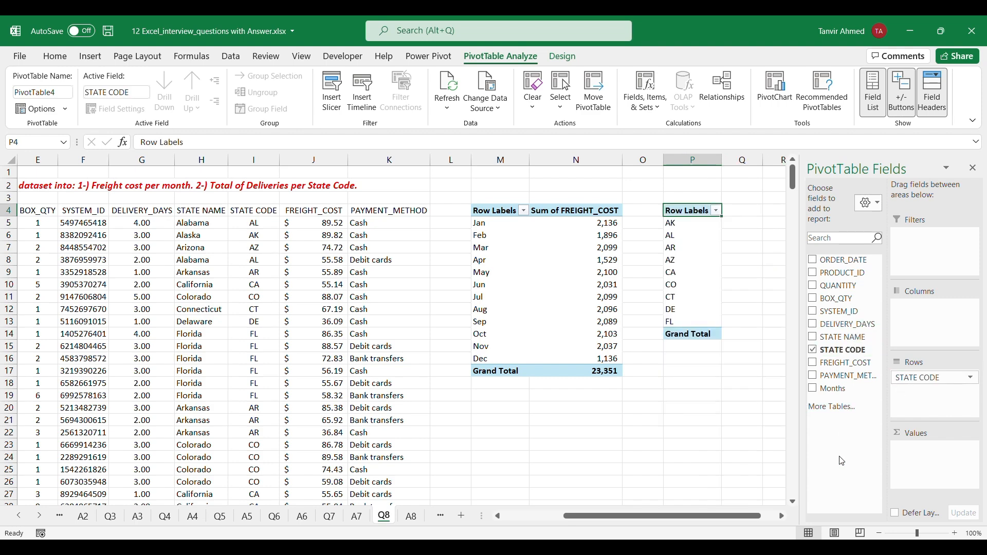
left_click_drag(851, 291, 952, 454)
left_click(972, 168)
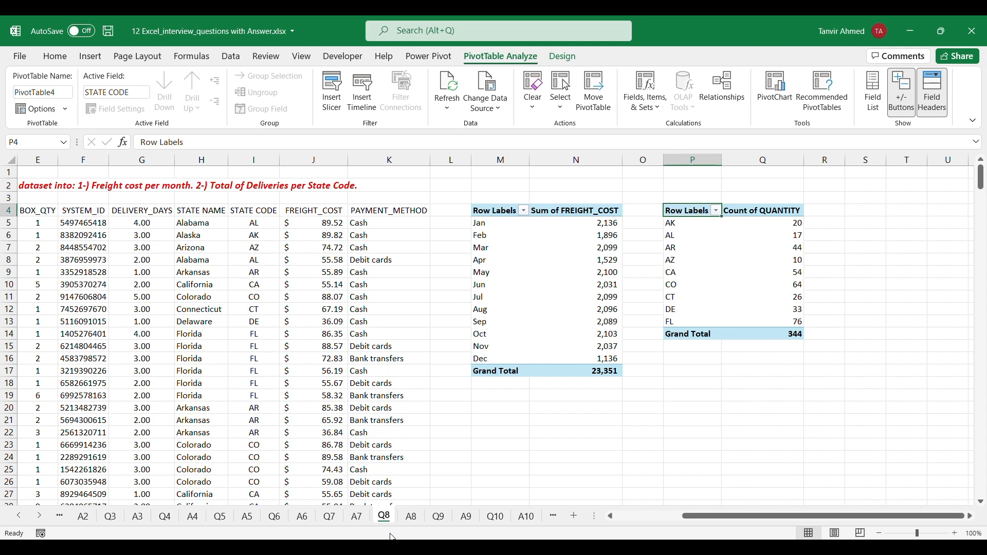
Open the Q9 sheet and select cell G8
left_click(439, 516)
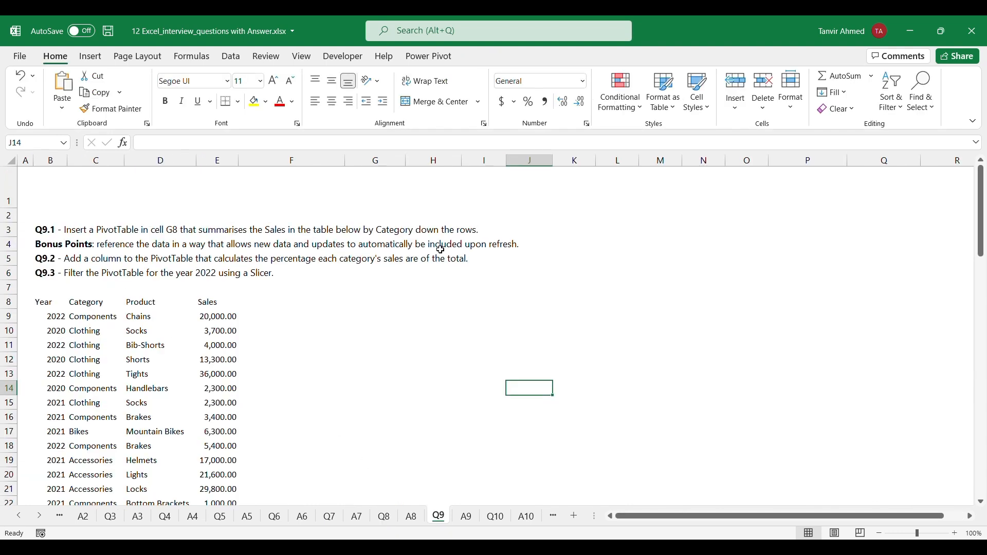
left_click(369, 302)
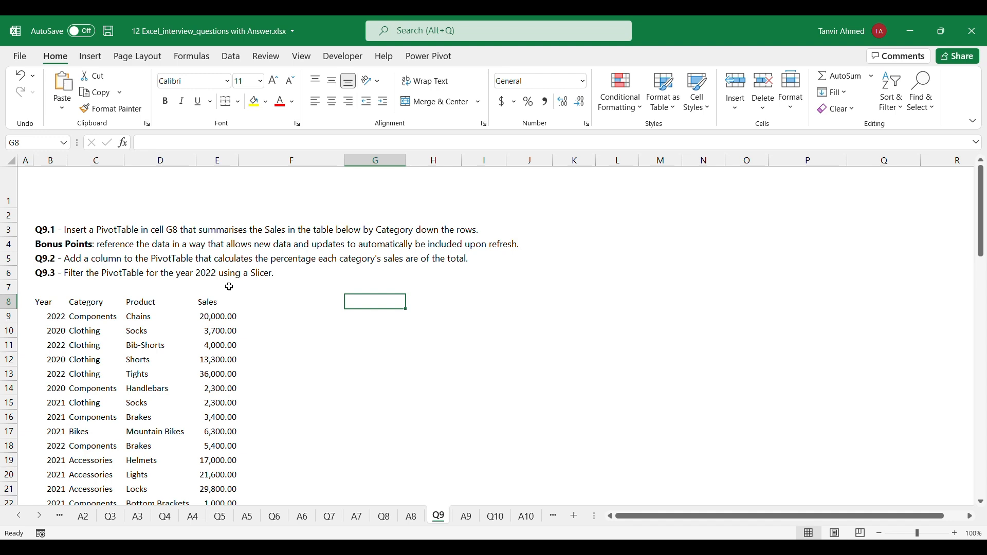
Insert a PivotTable from the whole sales table B8:E83 on the existing Q9 worksheet at cell G8
left_click(119, 408)
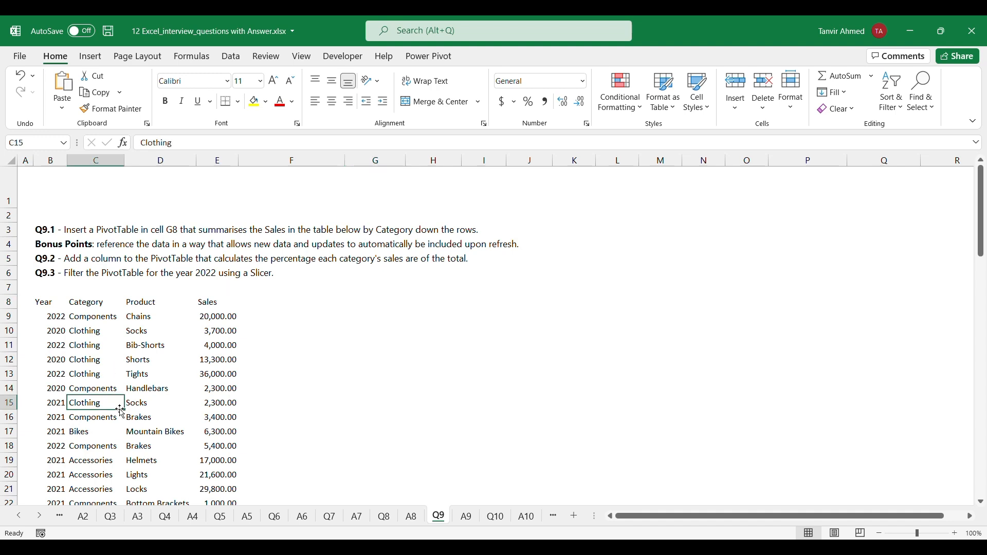
key("ctrl+a")
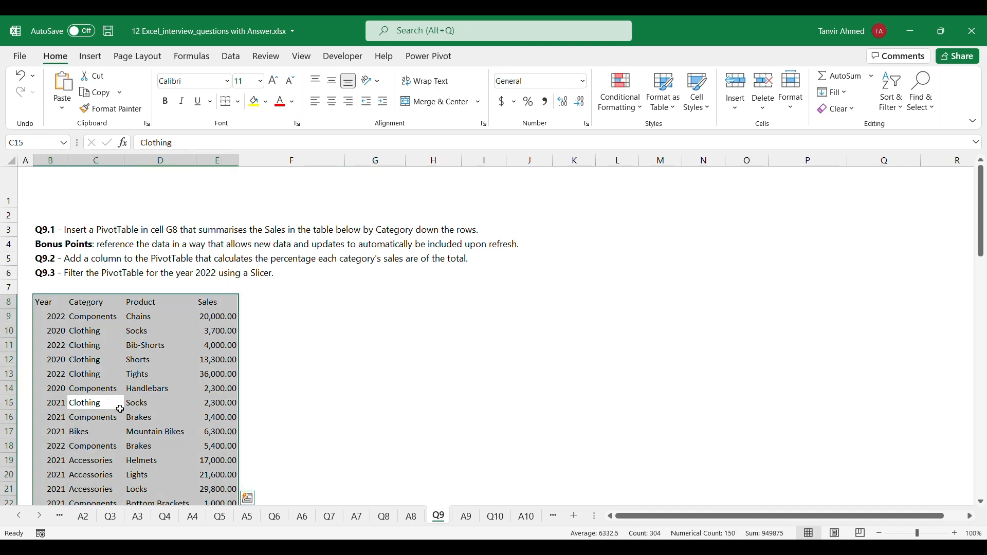
left_click(90, 57)
left_click(31, 90)
left_click(67, 126)
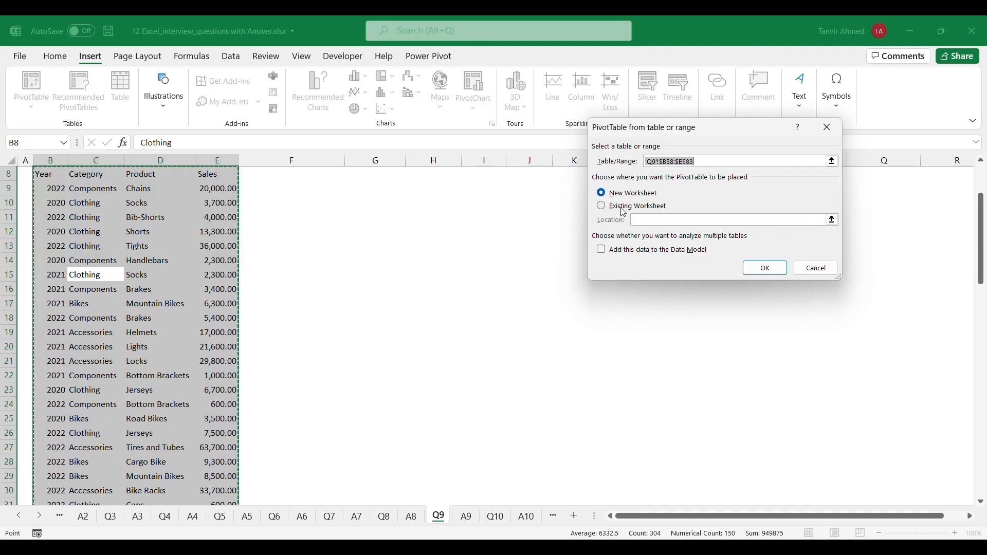
left_click(600, 206)
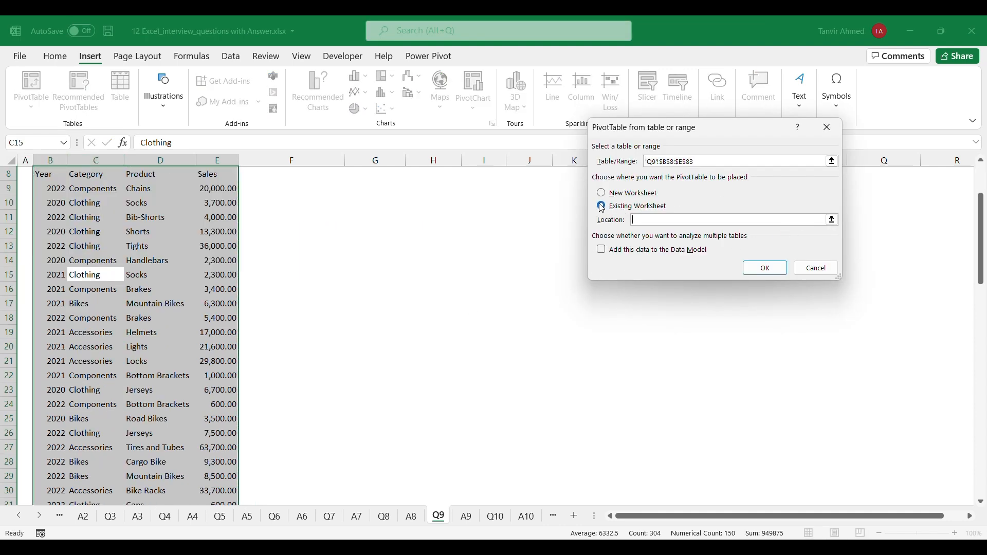
left_click(833, 220)
scroll(313, 326, "up", 3)
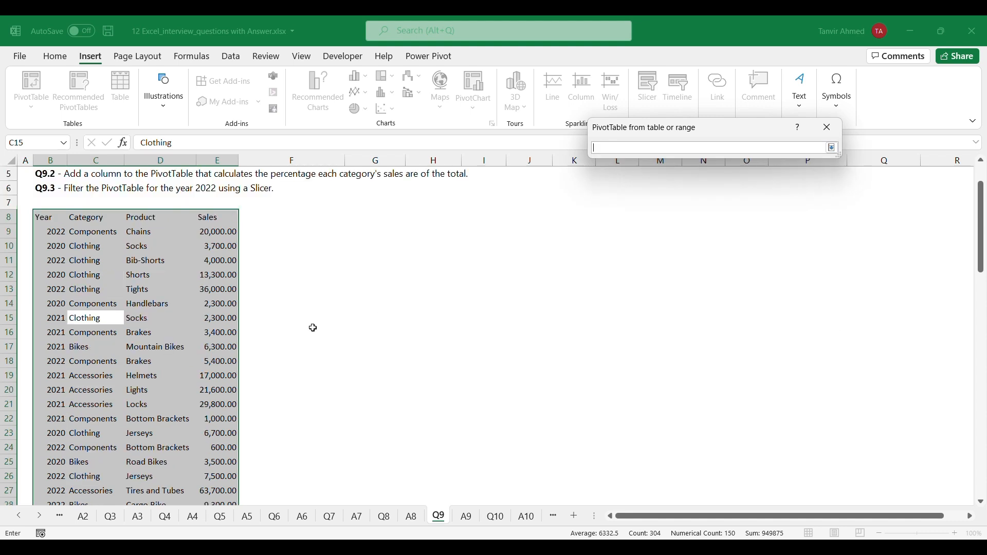
left_click(360, 296)
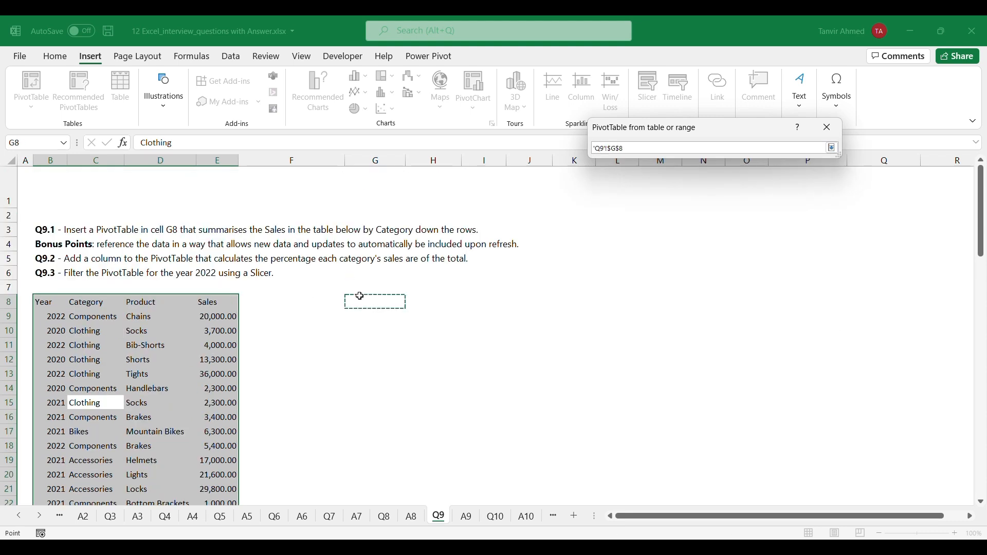
left_click(833, 149)
left_click(765, 268)
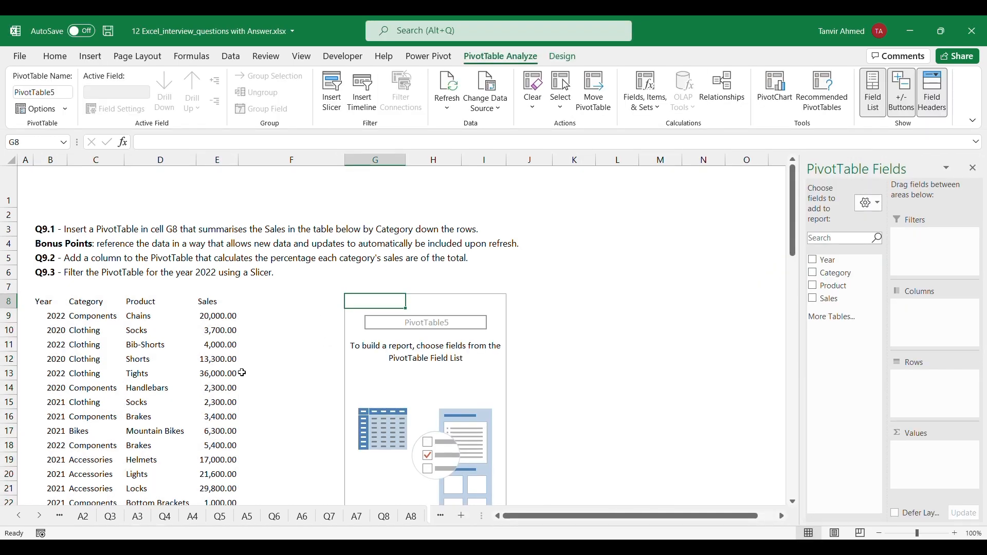
Summarize the sum of Sales by Category in rows, and format the amounts with thousands separators and no decimals
left_click_drag(830, 272, 970, 405)
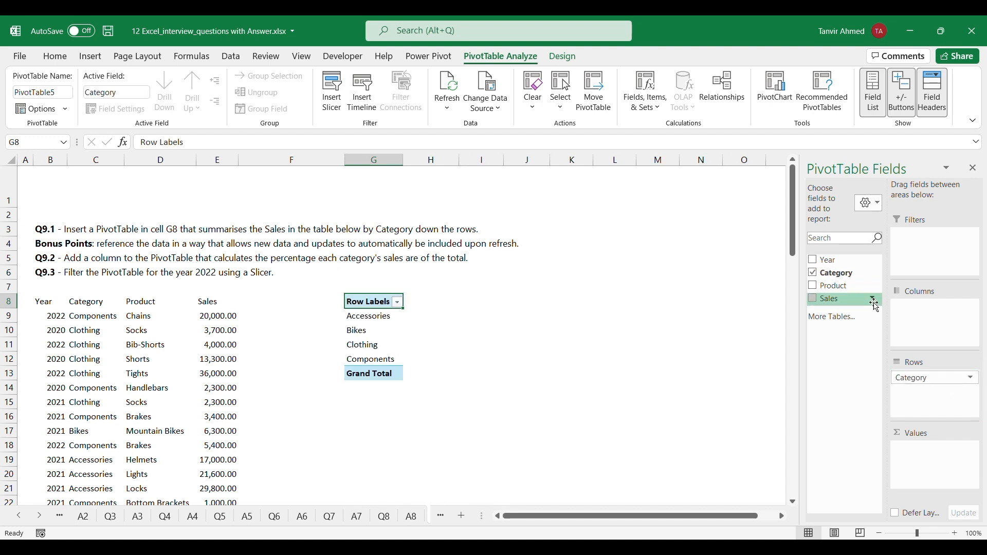
left_click(842, 305)
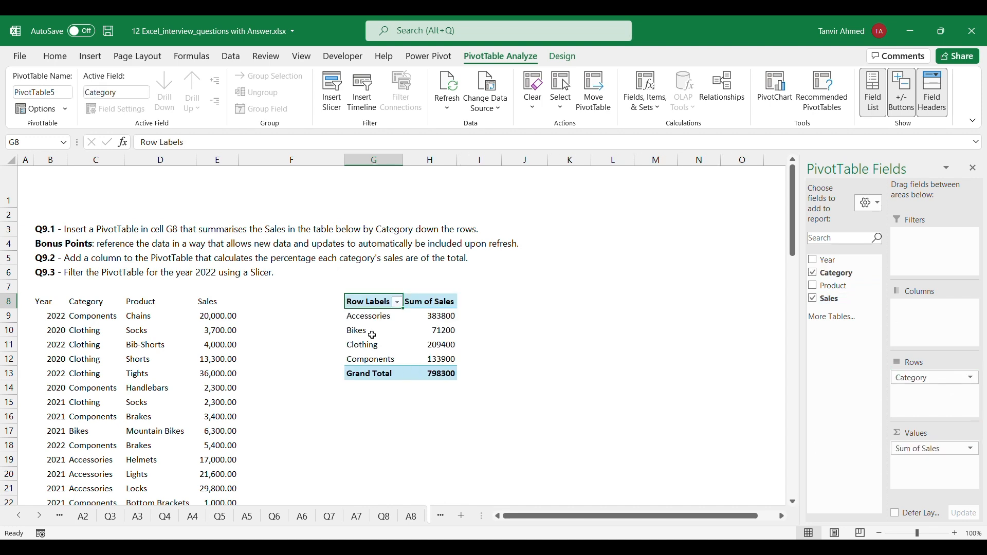
left_click_drag(439, 321, 440, 374)
left_click(88, 57)
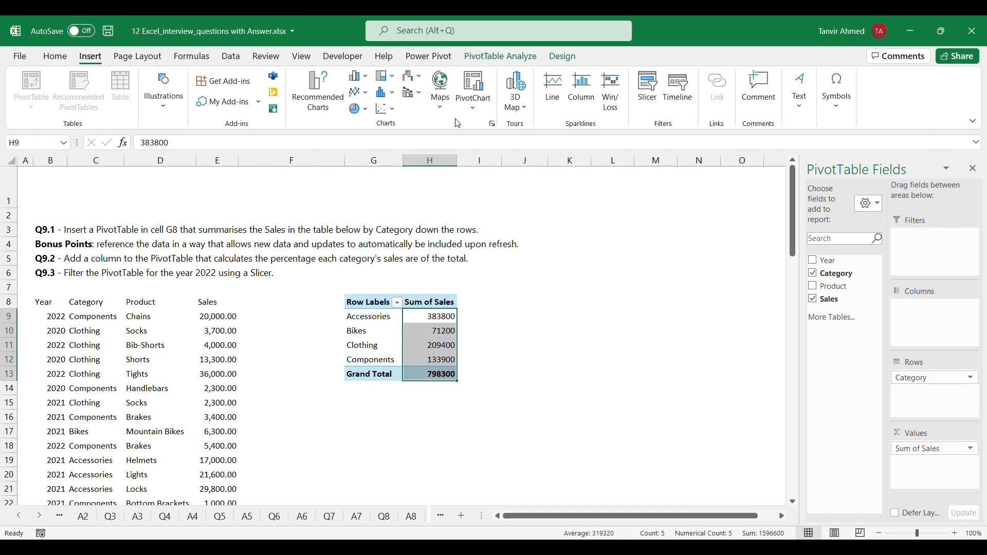
left_click(55, 57)
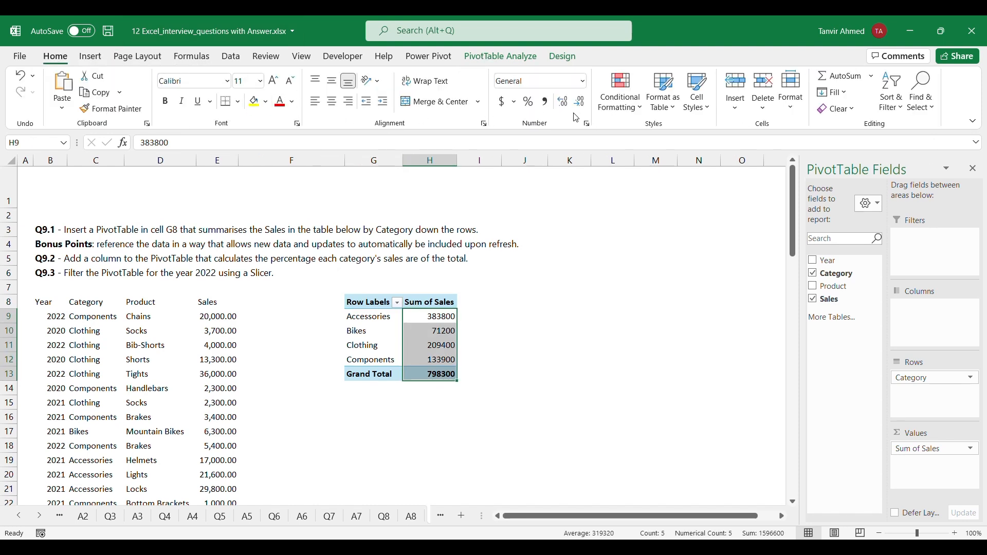
left_click(545, 102)
left_click(580, 102)
left_click(580, 101)
left_click(612, 319)
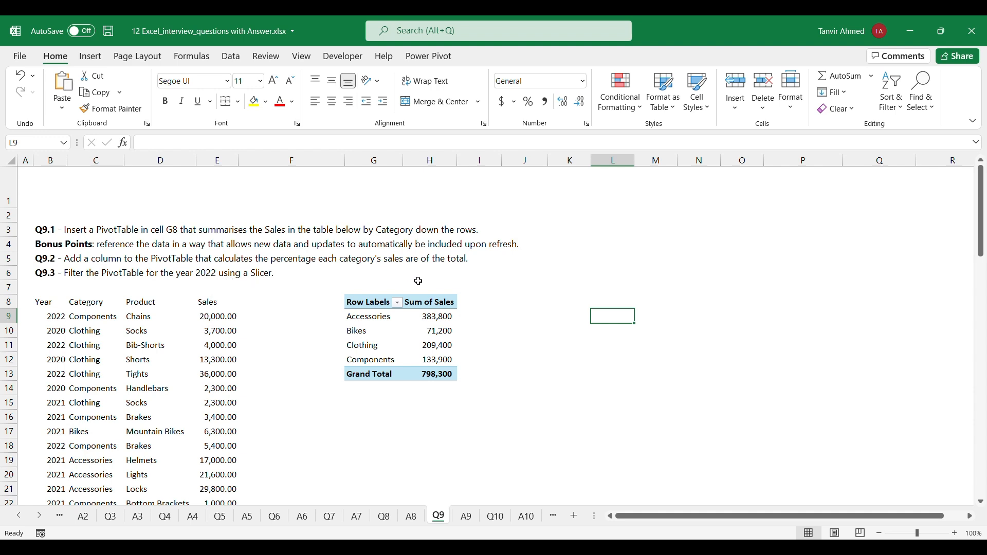
Add Sales to the PivotTable values a second time and show that column as % of Grand Total
left_click(441, 343)
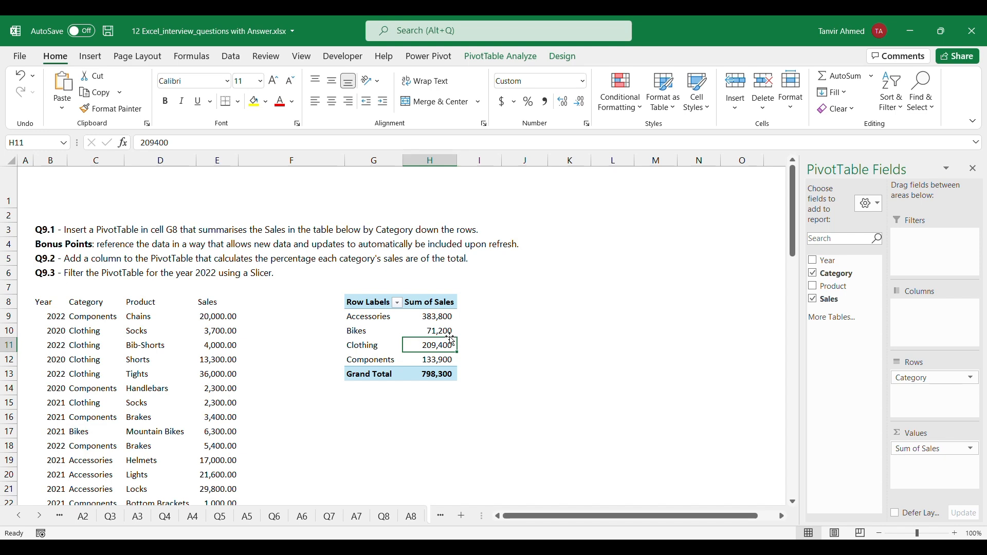
left_click(433, 320)
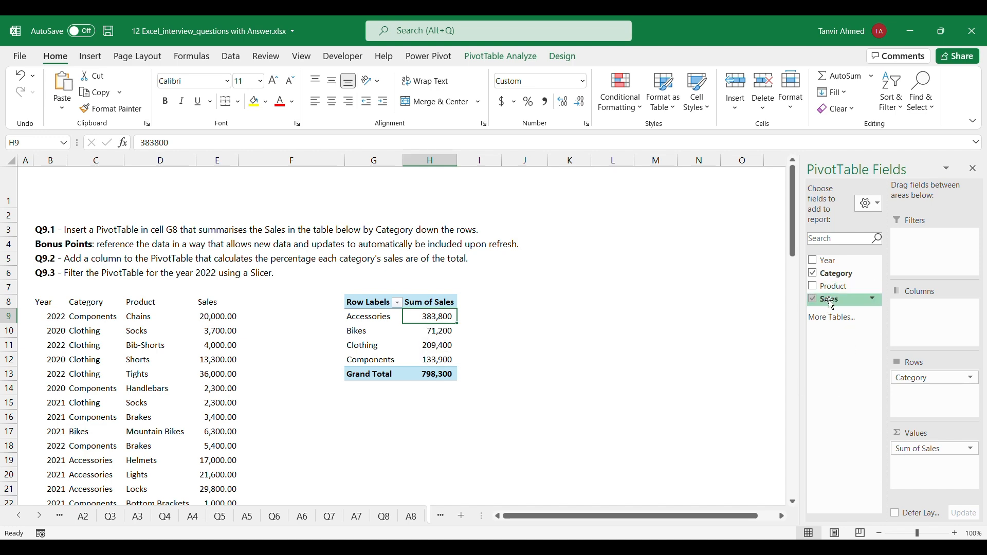
left_click_drag(831, 305, 932, 464)
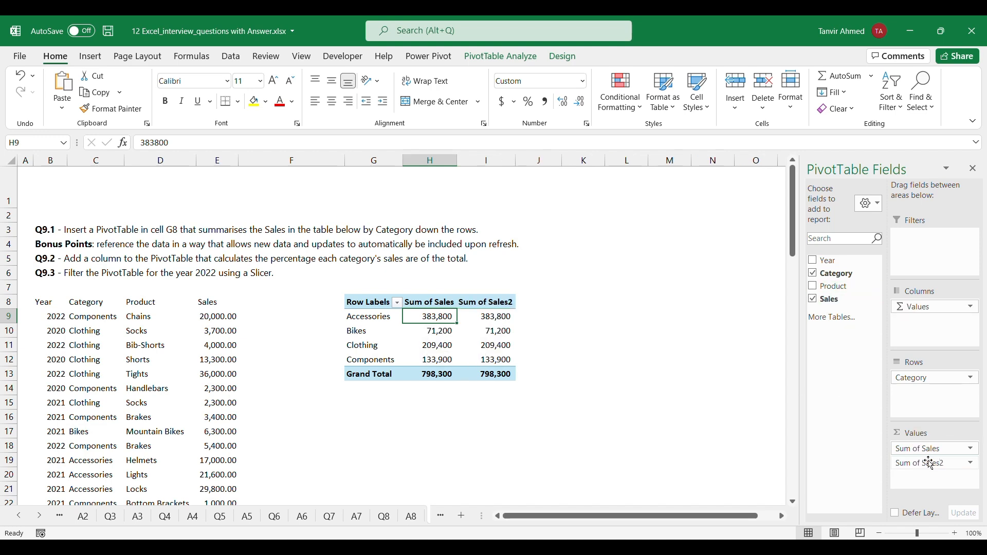
left_click(973, 466)
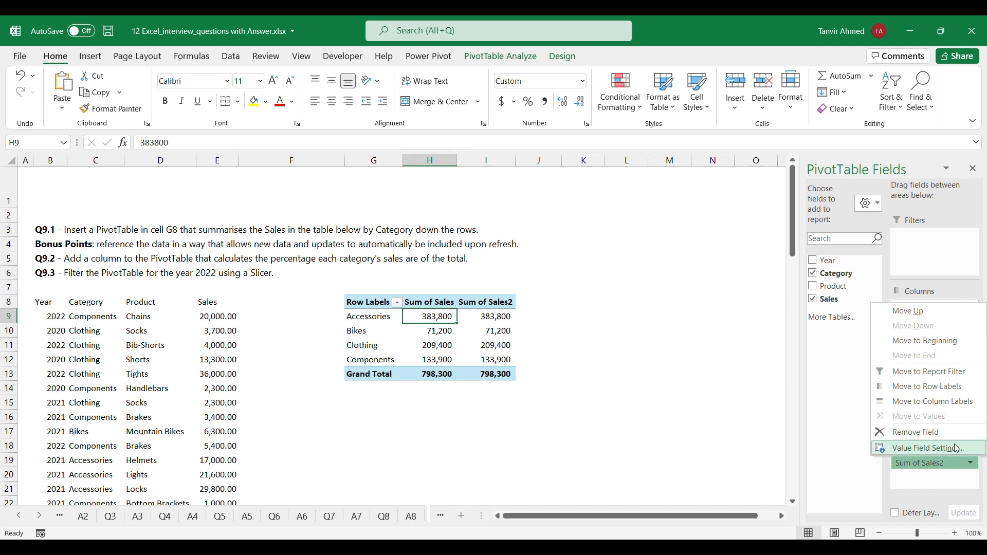
left_click(940, 457)
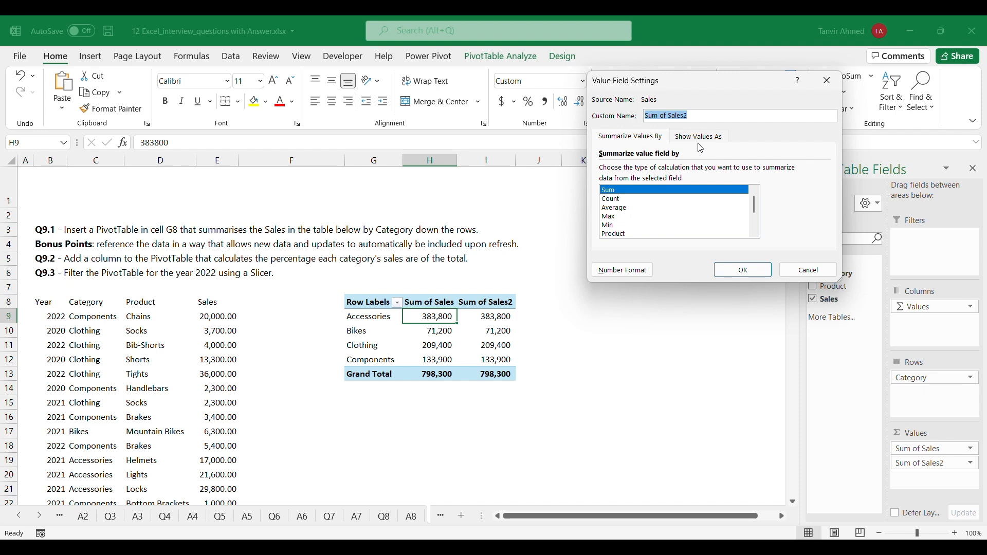
left_click(701, 138)
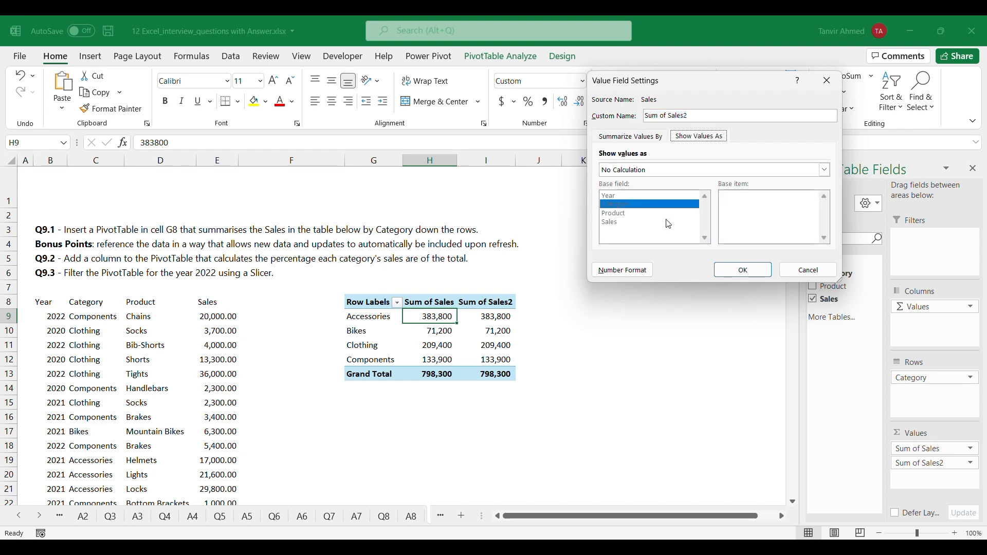
left_click(721, 171)
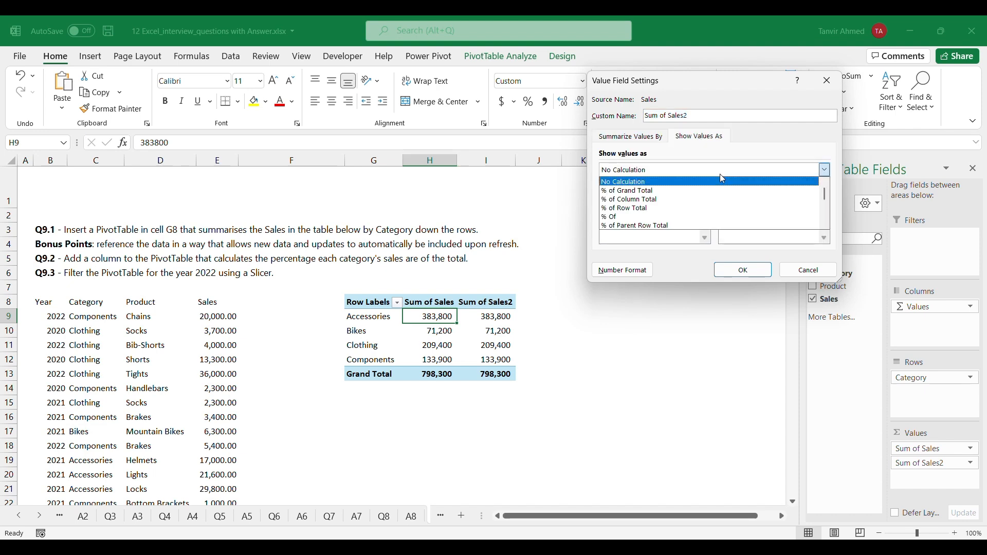
left_click(708, 191)
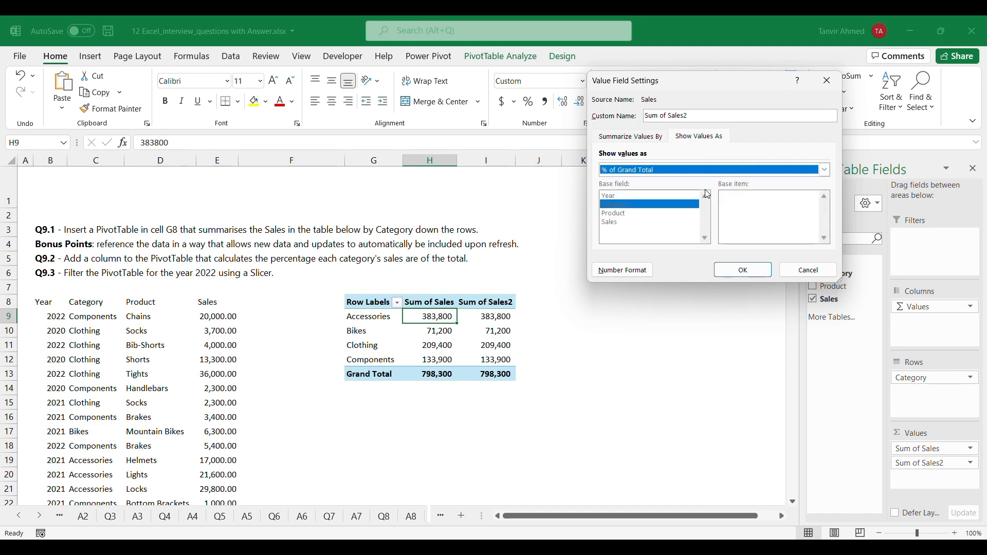
left_click(751, 272)
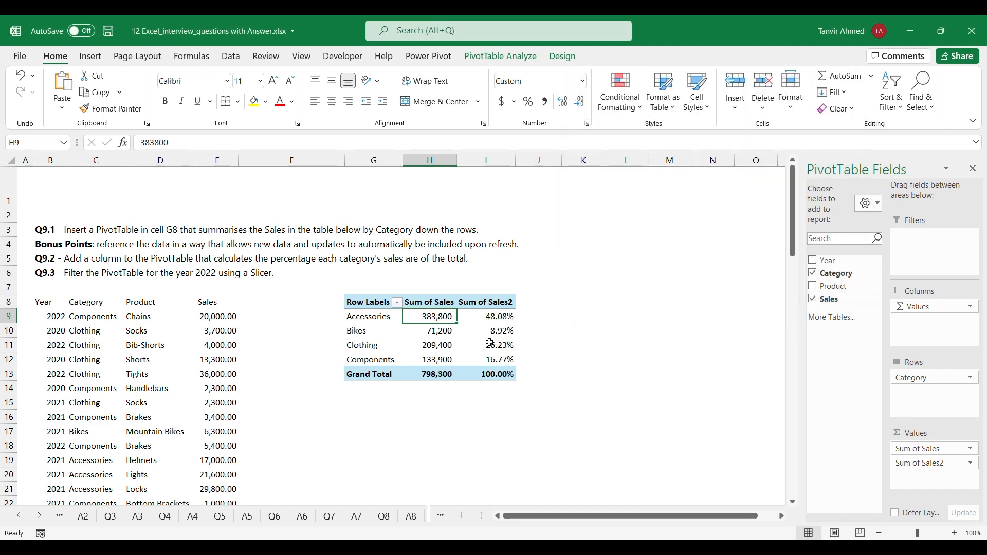
left_click(491, 400)
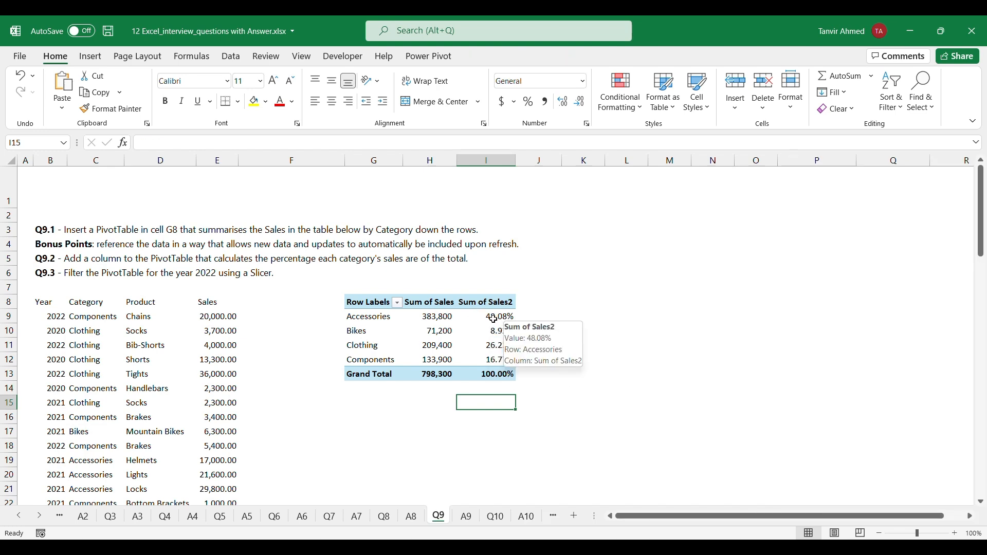
Add a slicer for Year to the PivotTable and place it in the empty cells beside the table
left_click(494, 319)
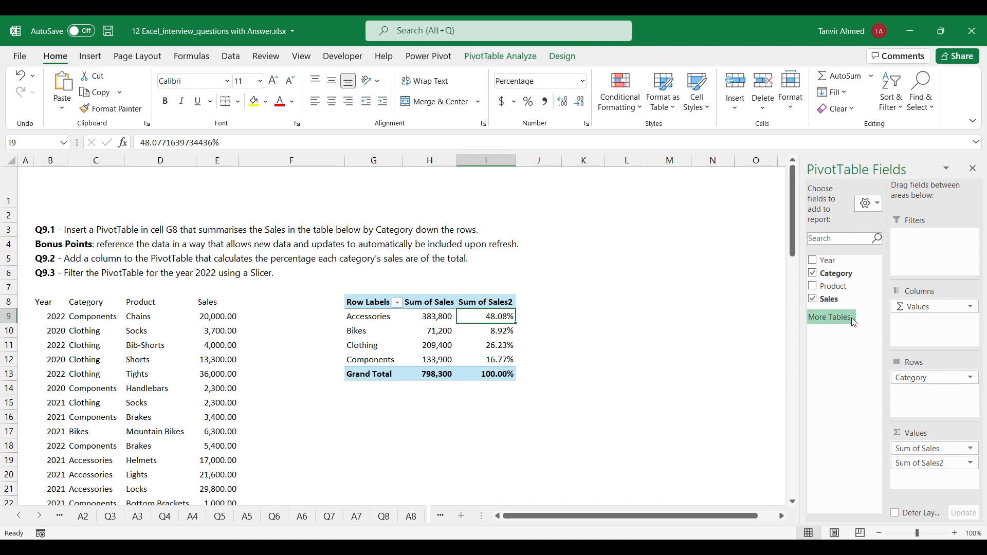
left_click(872, 261)
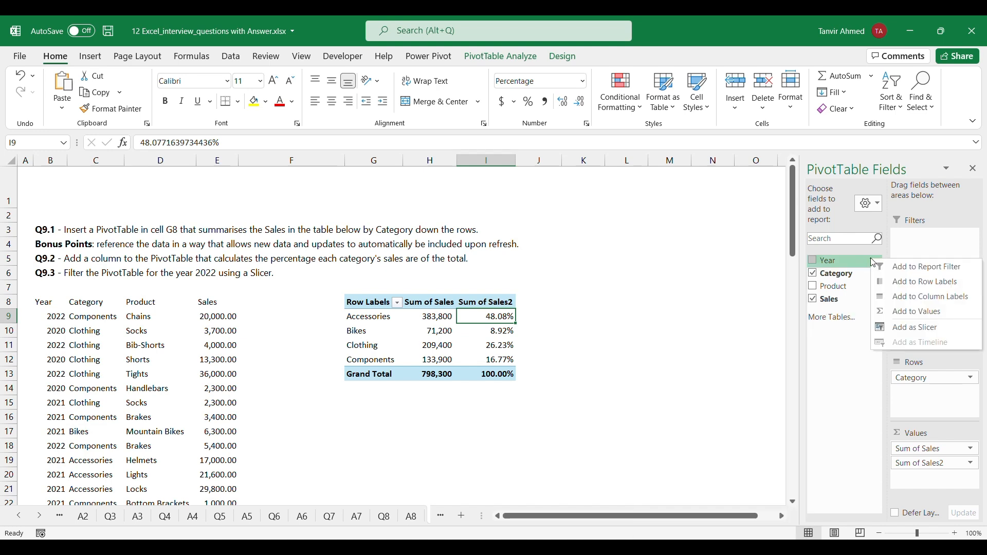
left_click(945, 333)
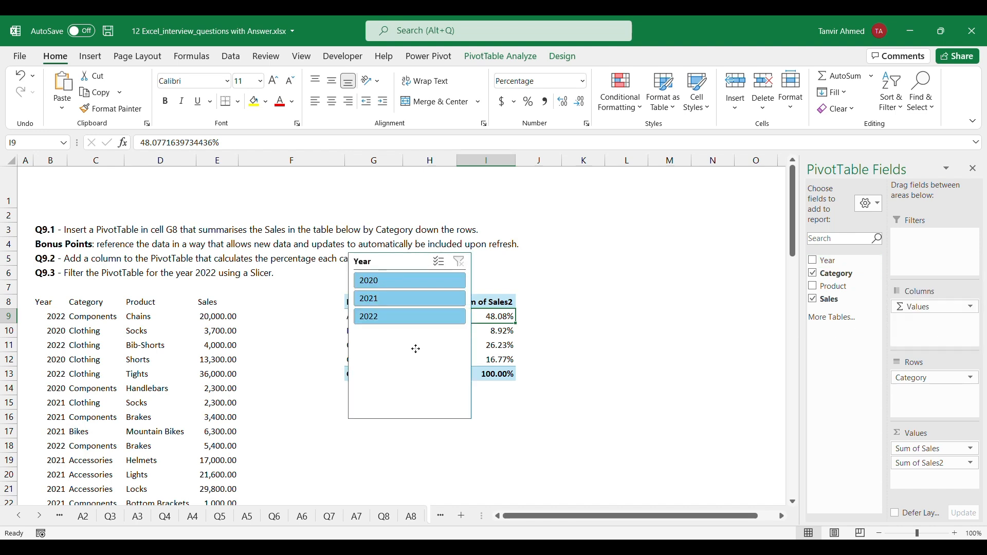
left_click_drag(415, 346, 621, 393)
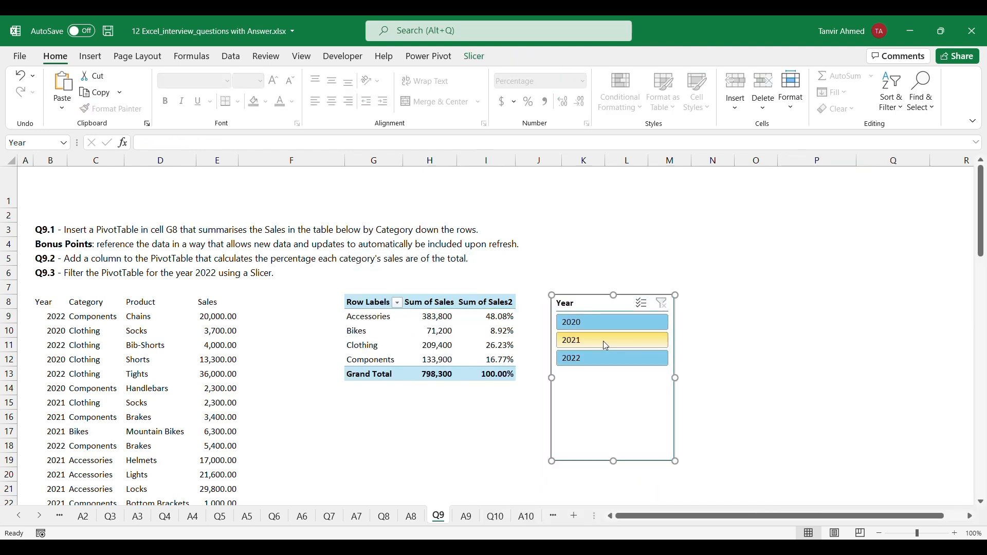
Try different years in the Year slicer, leave the PivotTable filtered to 2022, and open the Q10 sheet
left_click(603, 341)
left_click(620, 322)
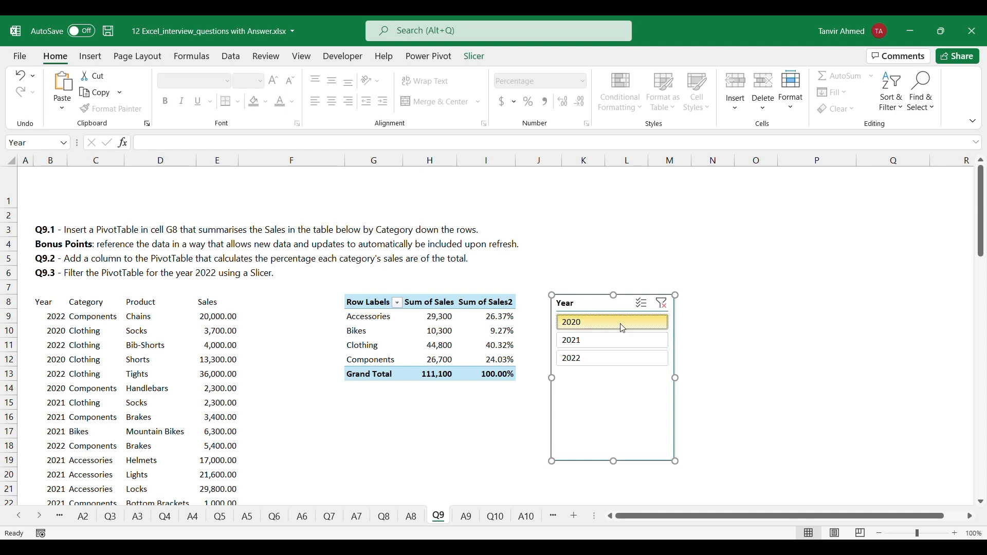
left_click(621, 356)
left_click(629, 327)
left_click(632, 354)
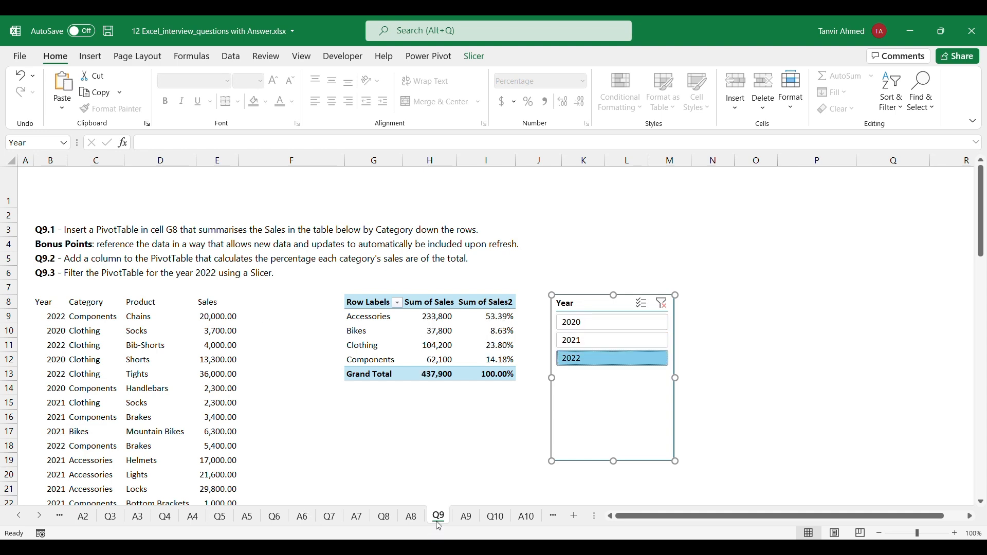
left_click(495, 519)
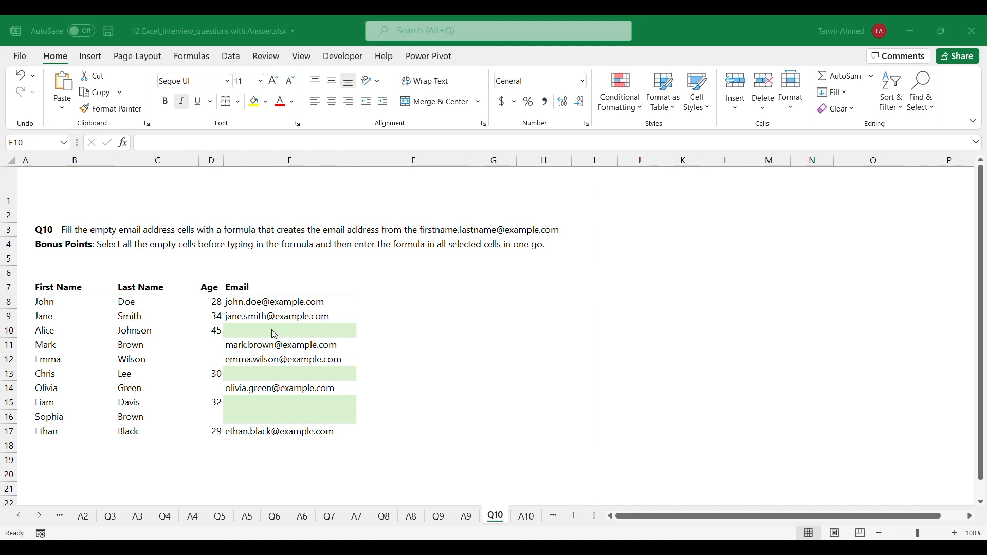
Select only the blank cells in the Email column range E8:E17 using Go To Special
left_click(296, 332)
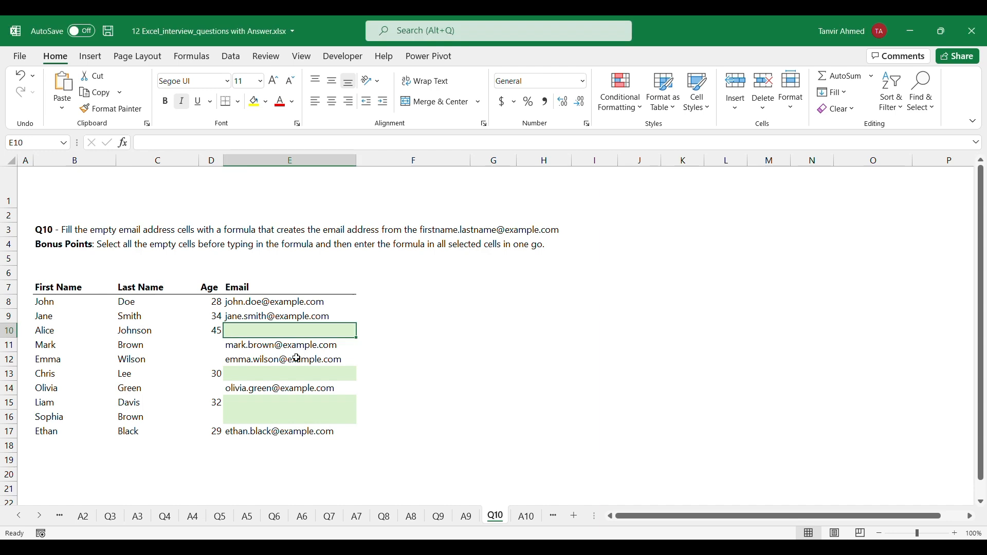
left_click(309, 359)
left_click(303, 333)
left_click_drag(281, 305, 279, 432)
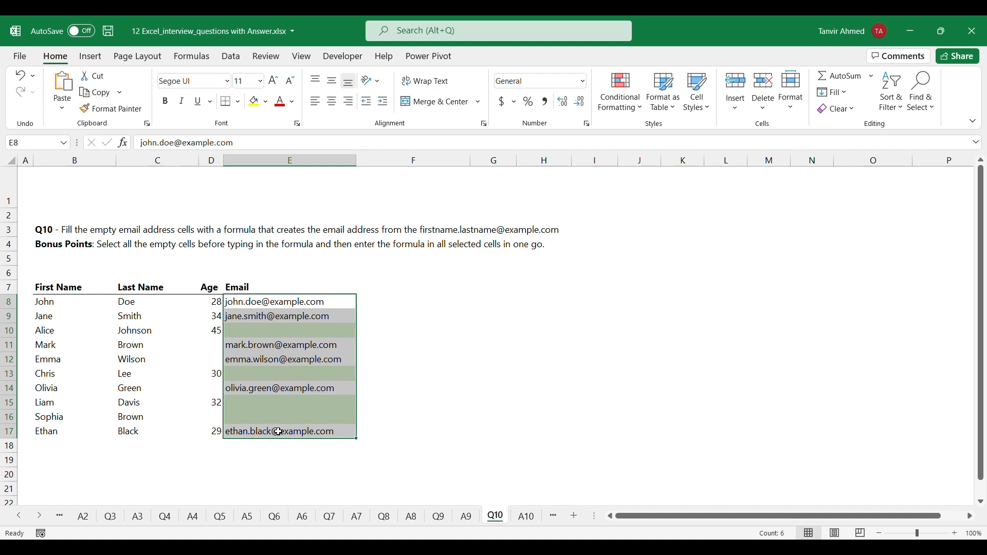
key("F5")
left_click(622, 257)
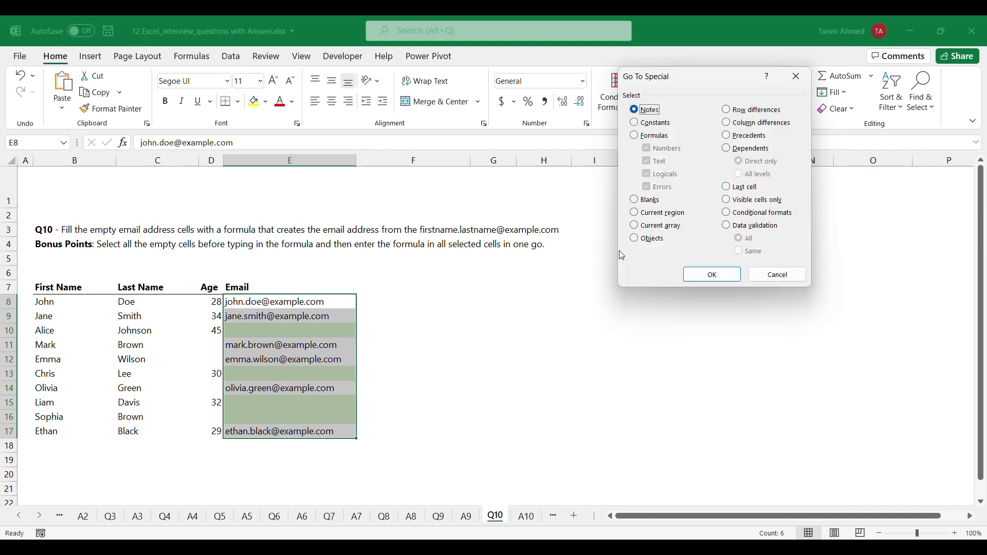
left_click(634, 200)
left_click(712, 275)
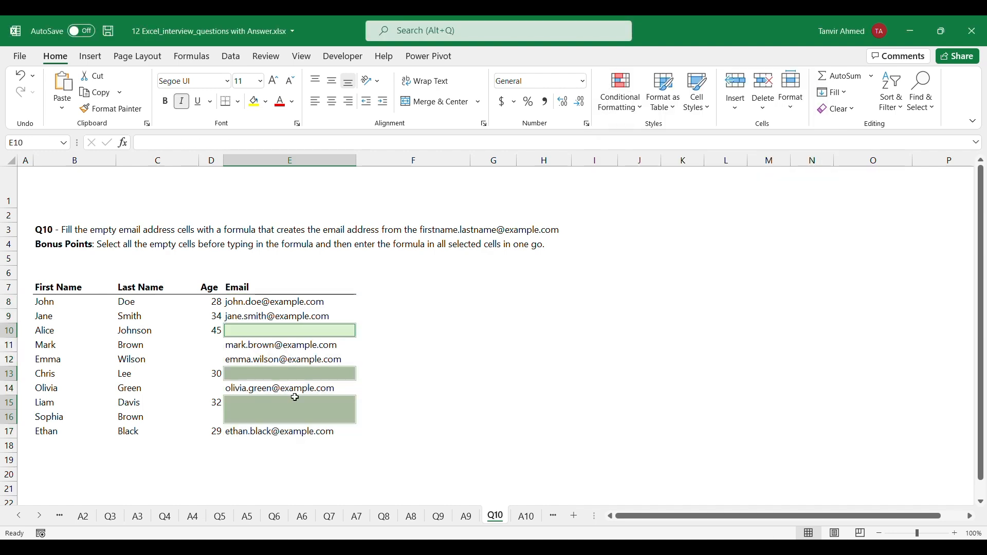
type("=low")
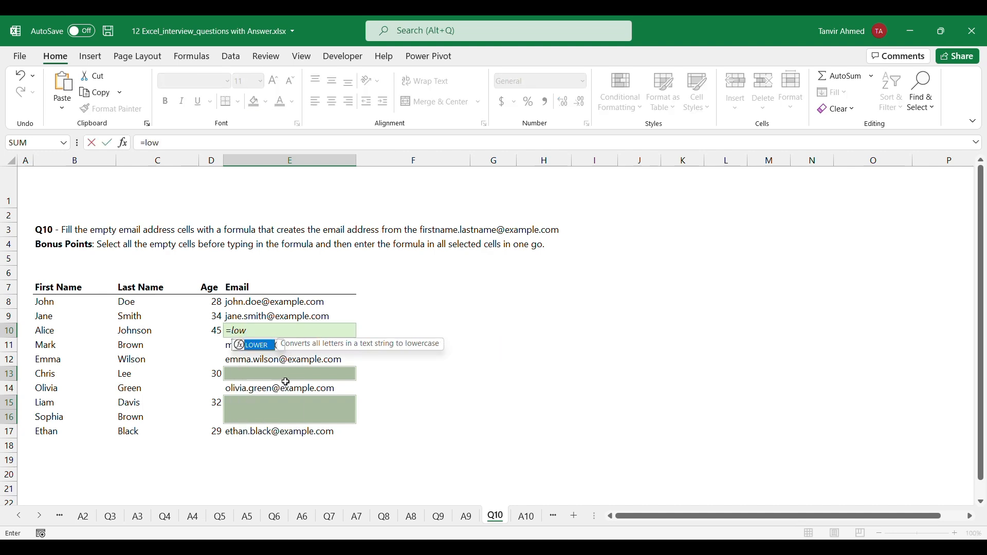
key("Tab")
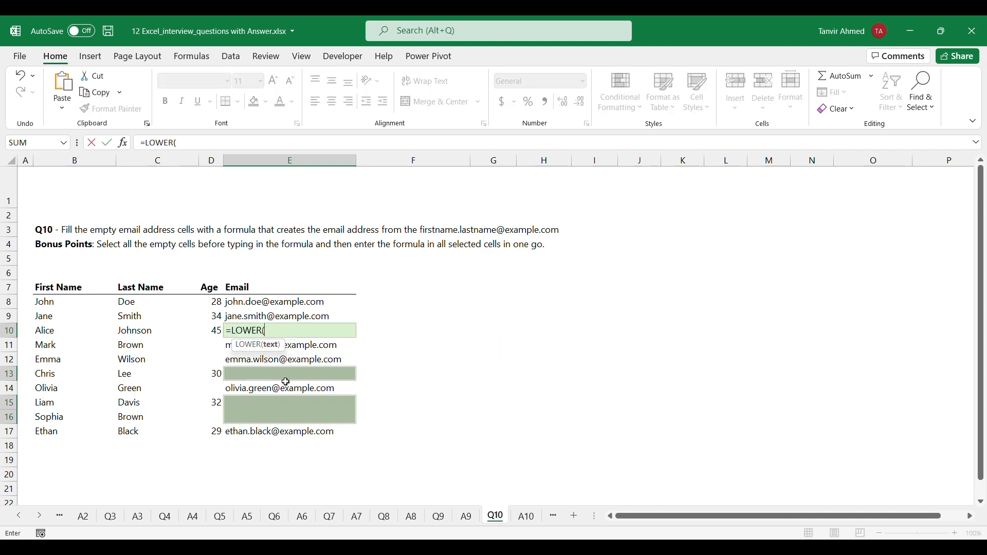
left_click(59, 331)
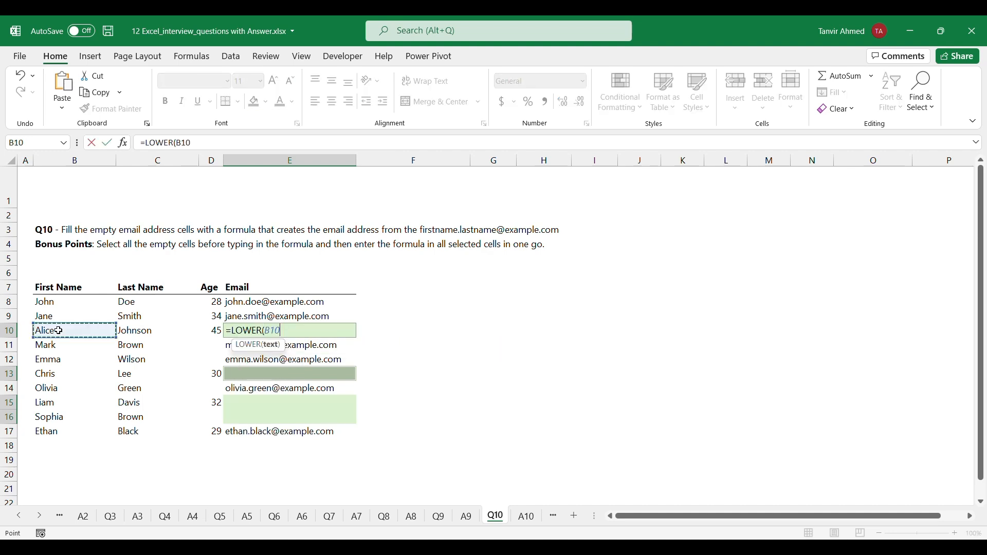
type("&\".\"&")
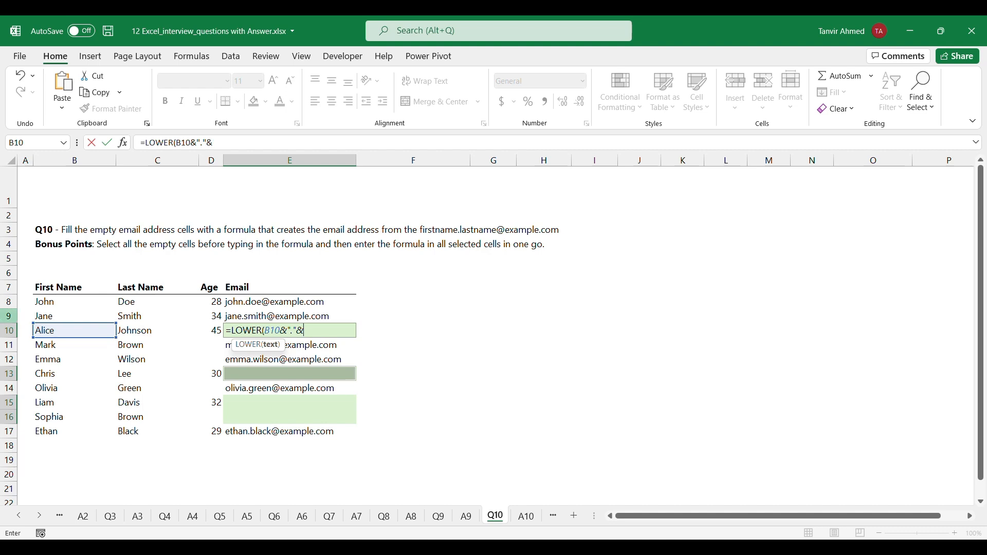
left_click(148, 334)
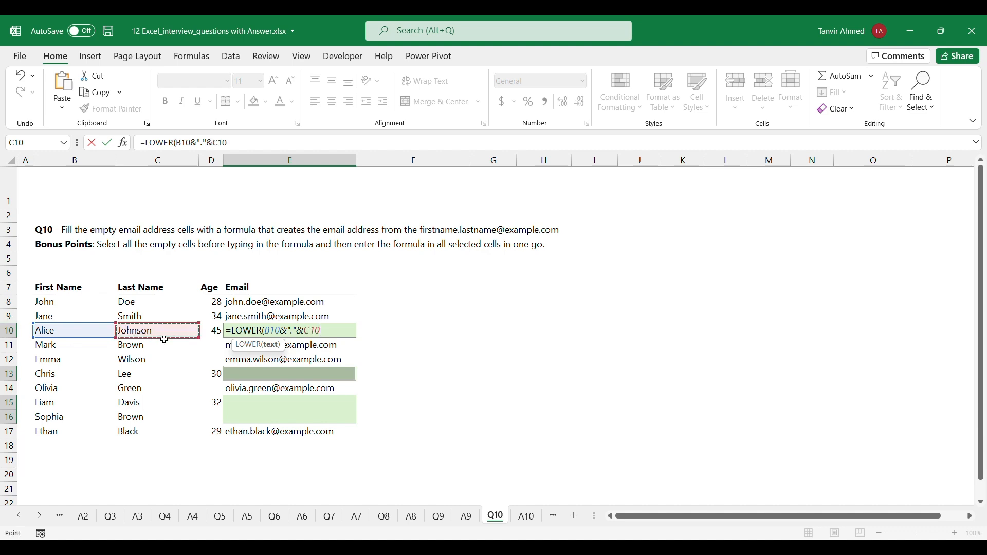
type("&")
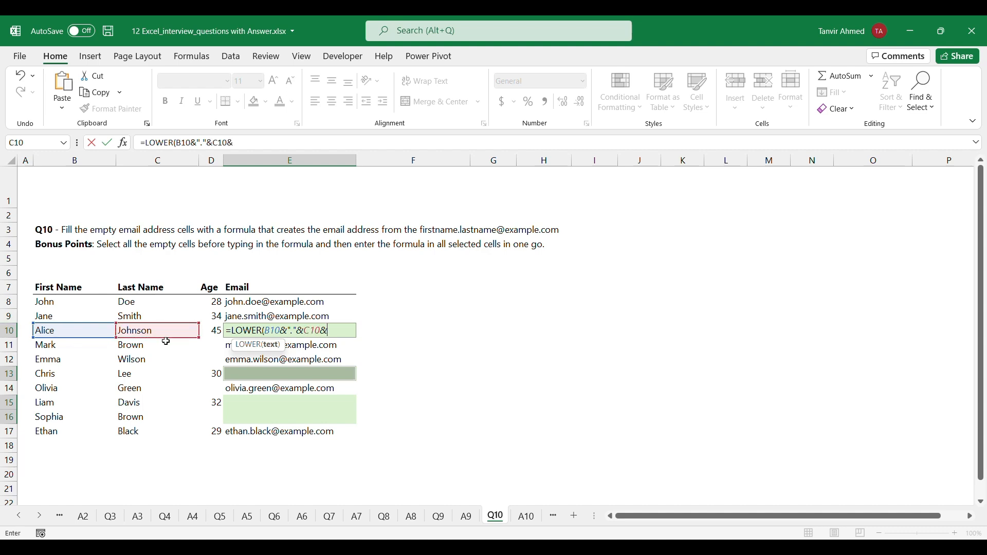
type("\"@example.com")
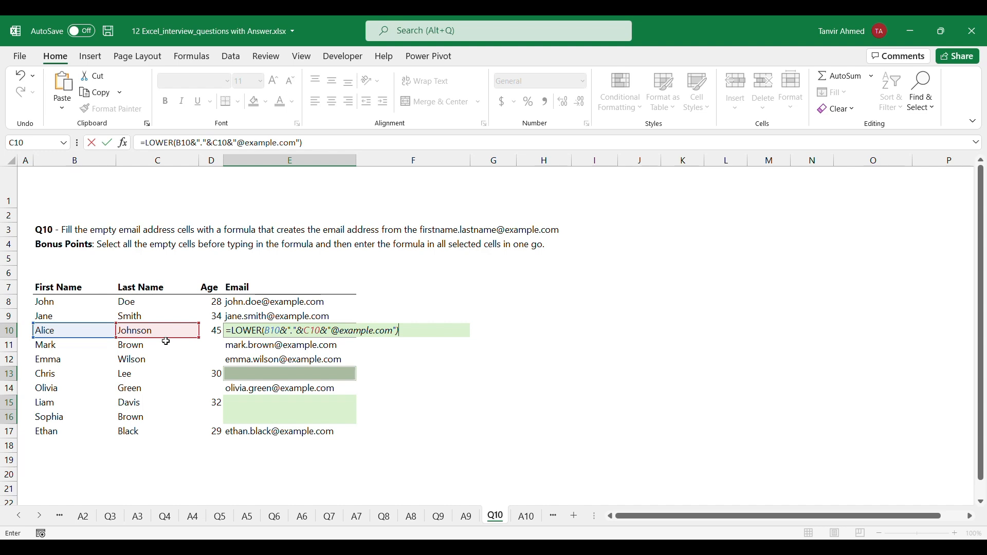
key("ctrl+Return")
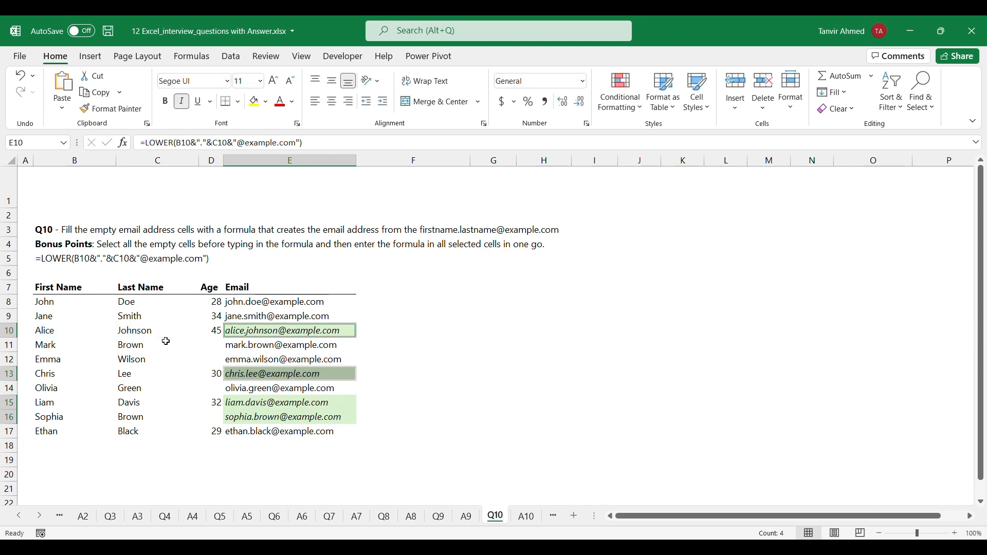
left_click(403, 366)
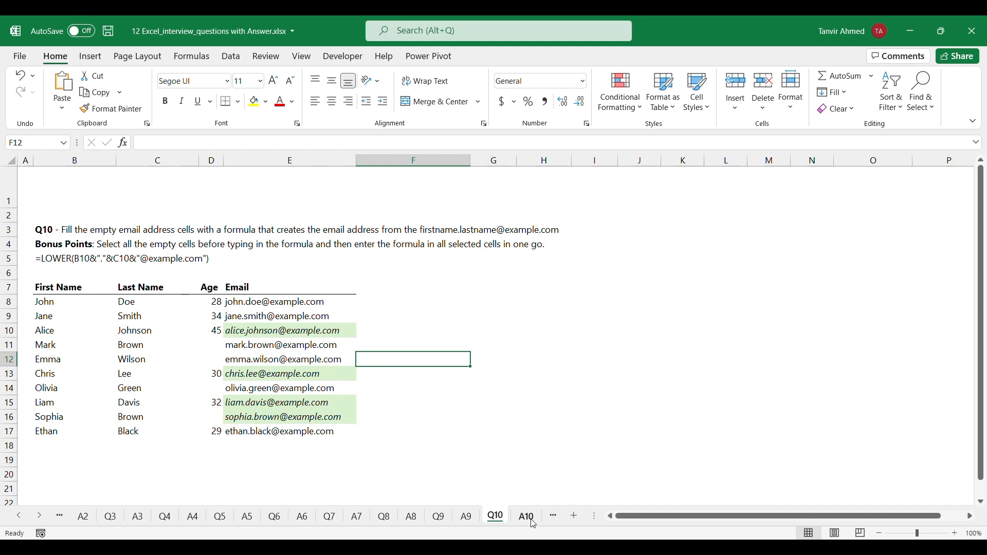
Open the Q11 sheet and convert the product dataset B6:E26 into a table with headers
left_click(553, 516)
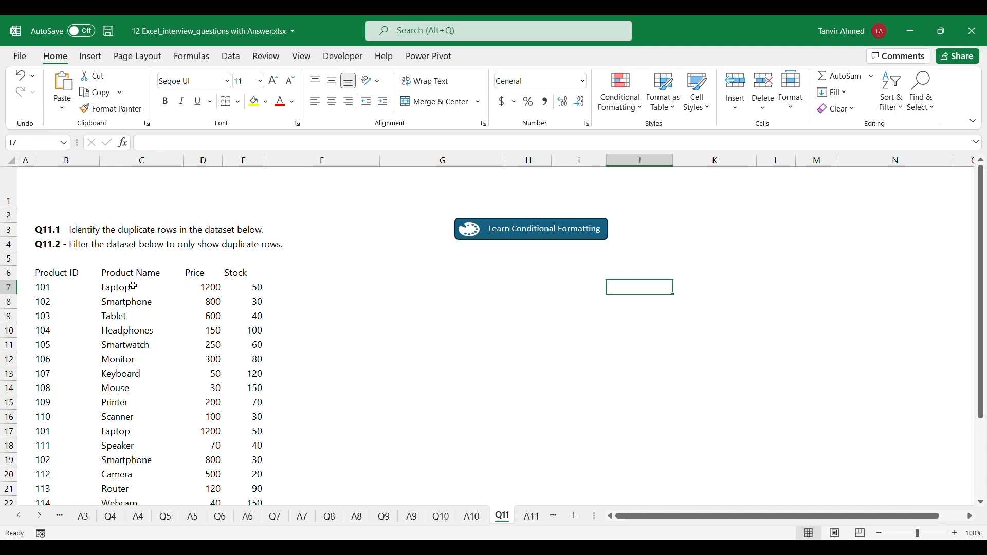
left_click(132, 403)
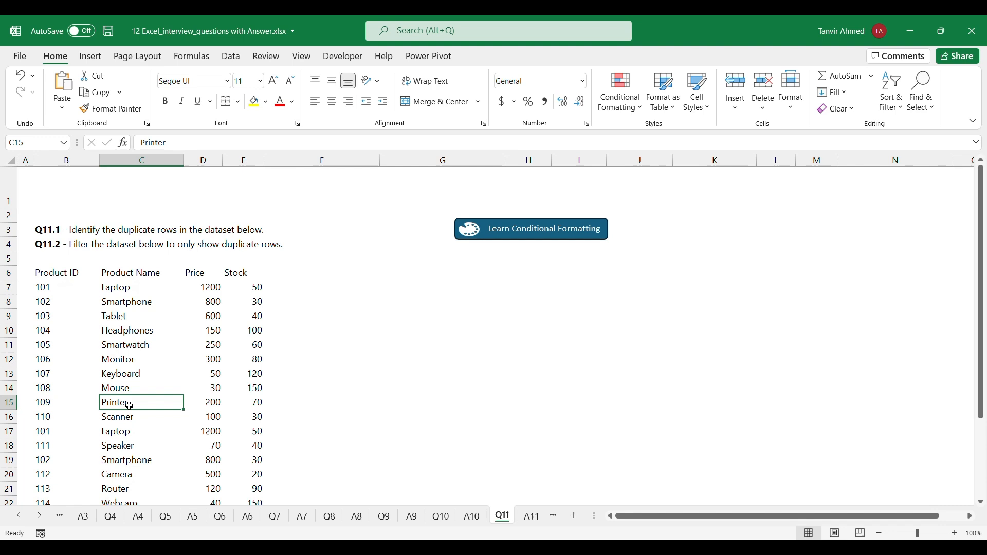
key("ctrl+a")
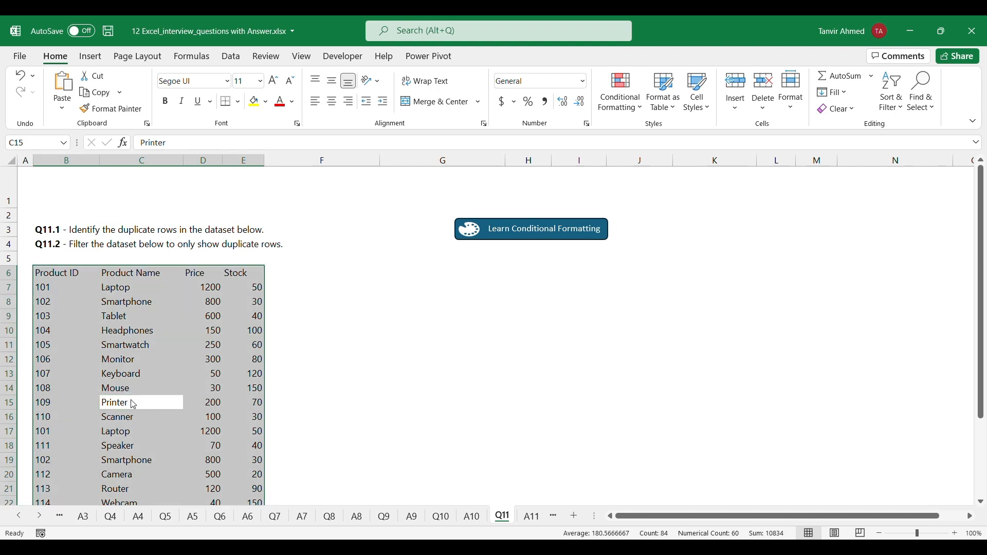
key("ctrl+t")
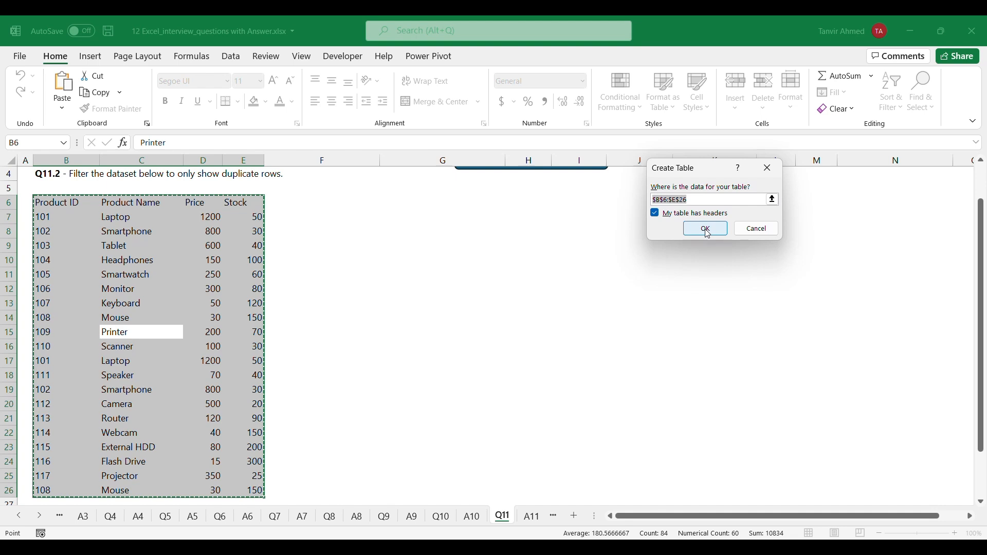
left_click(708, 234)
scroll(226, 332, "up", 1)
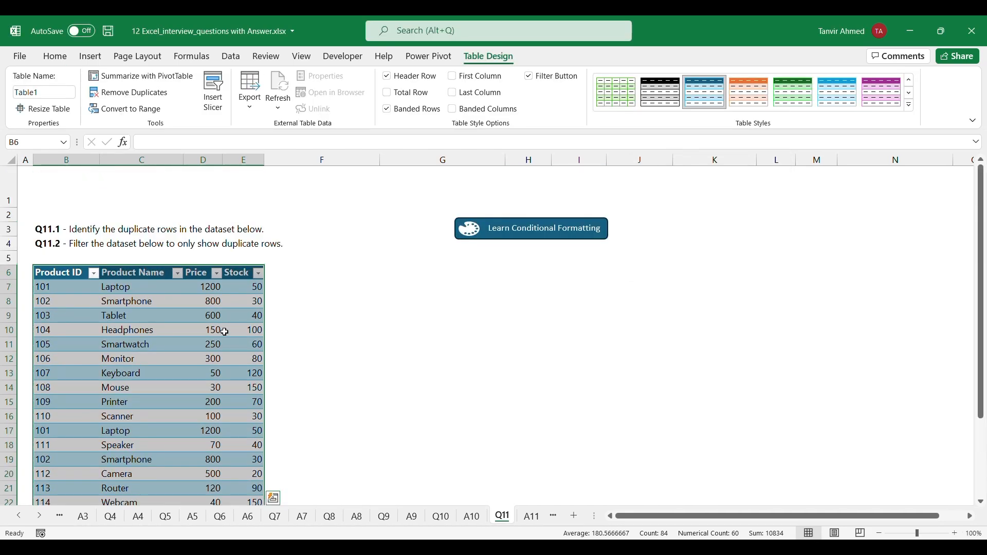
Add a new table column headed Duplicates in F6, directly beside the Stock column
left_click(289, 278)
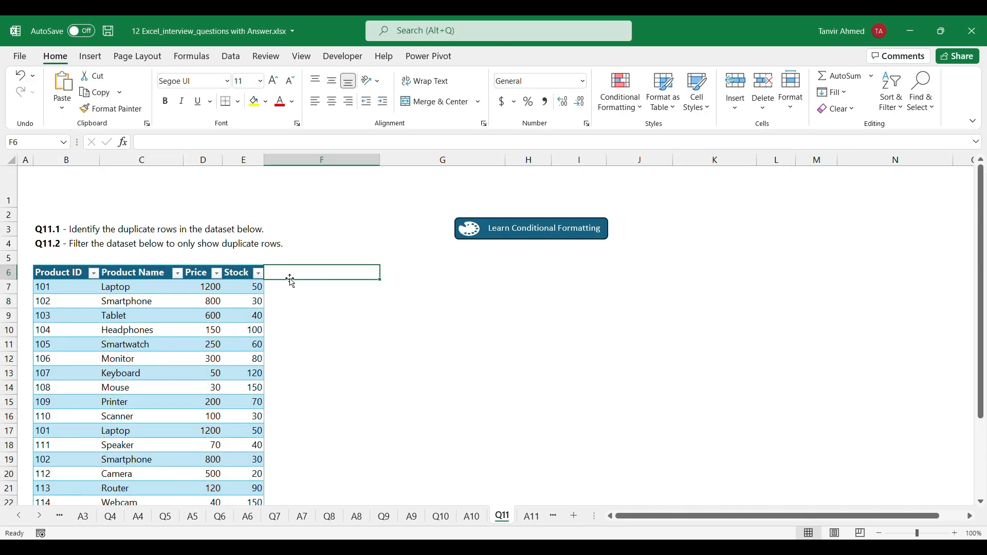
type("Dupl")
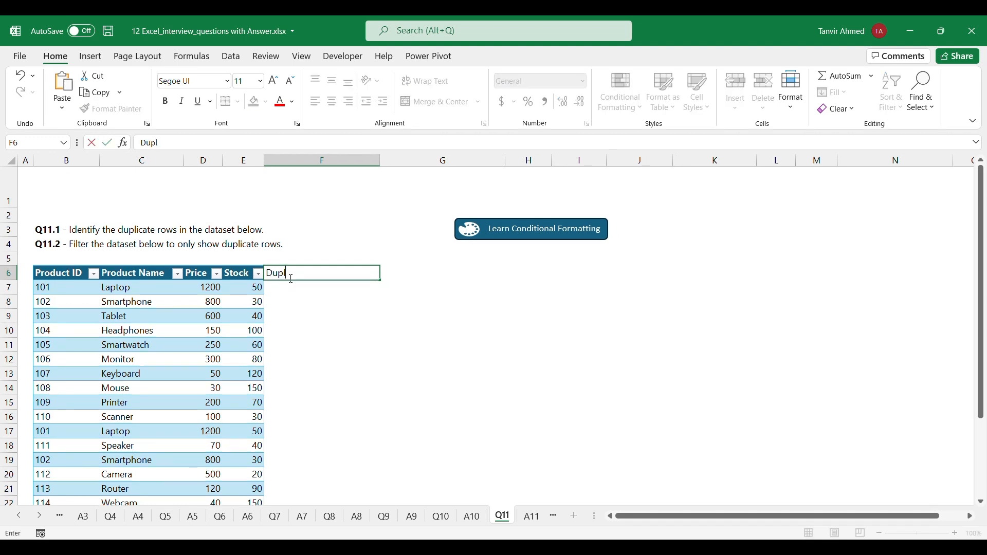
type("icates")
key("ctrl+Return")
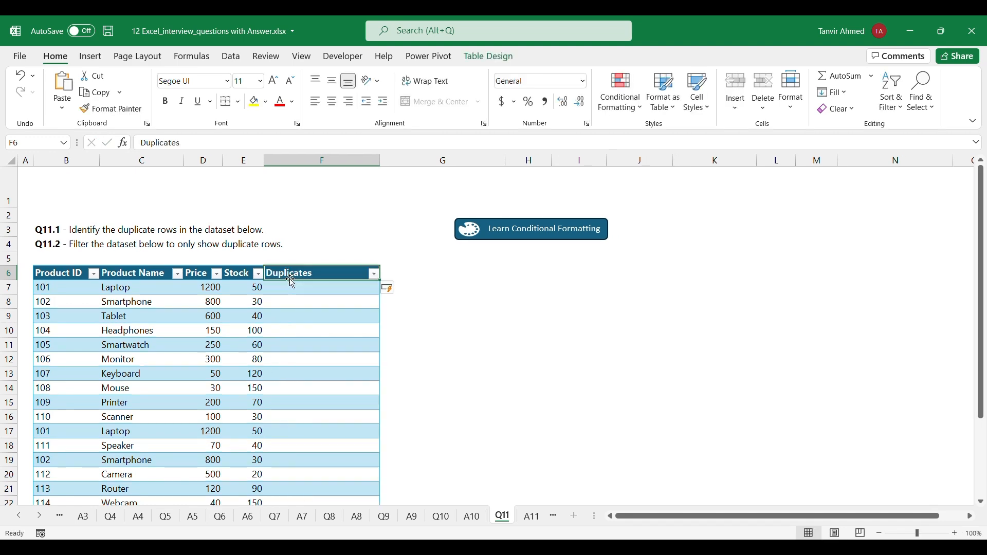
Fill the Duplicates column with =TEXTJOIN(",",TRUE,Table1[@[Product ID]:[Stock]]), joining each row's values with commas and ignoring empty cells
left_click(295, 287)
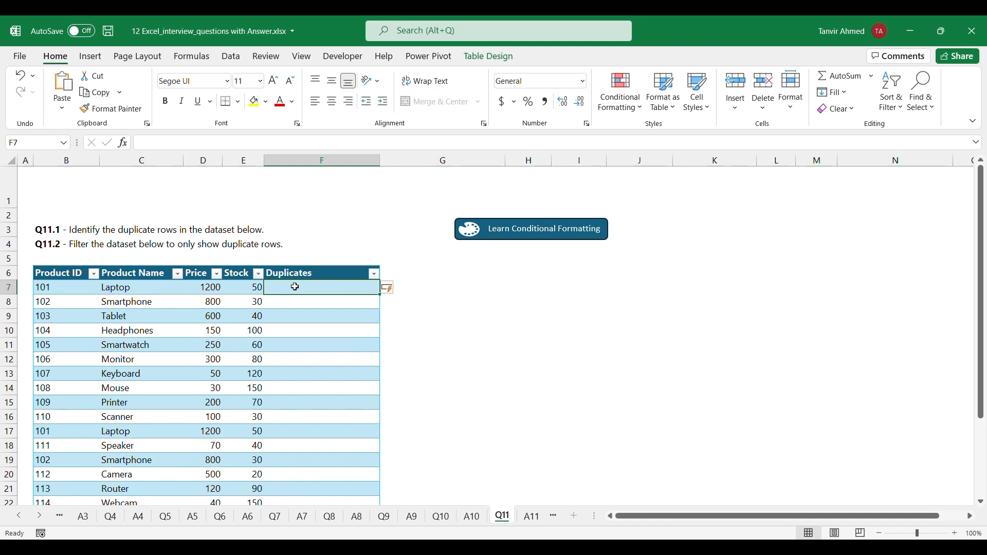
type("=")
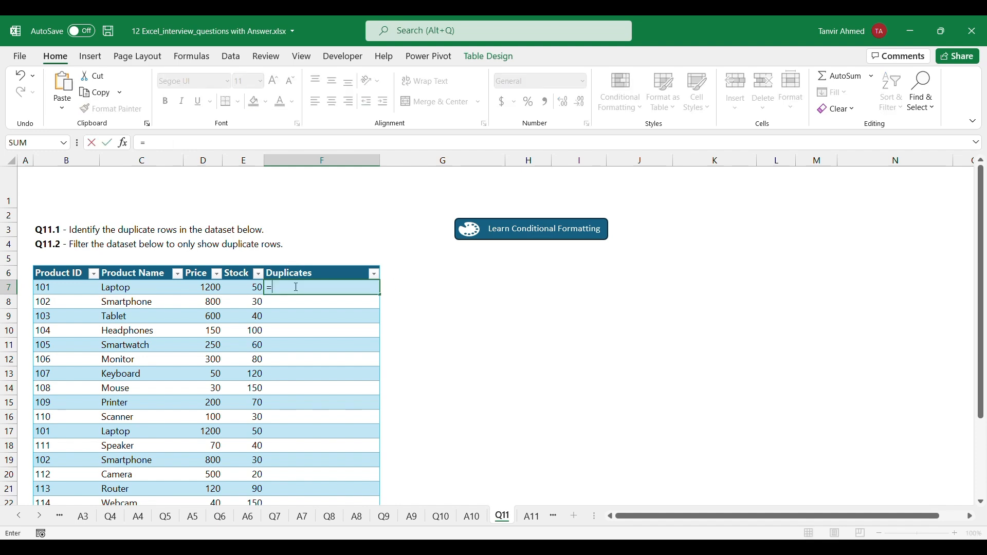
key("Escape")
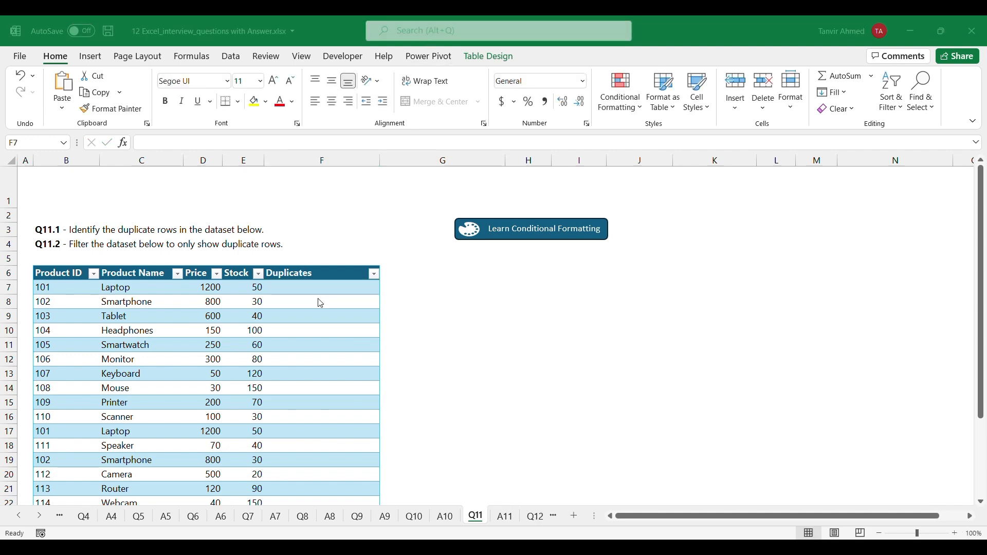
type("=")
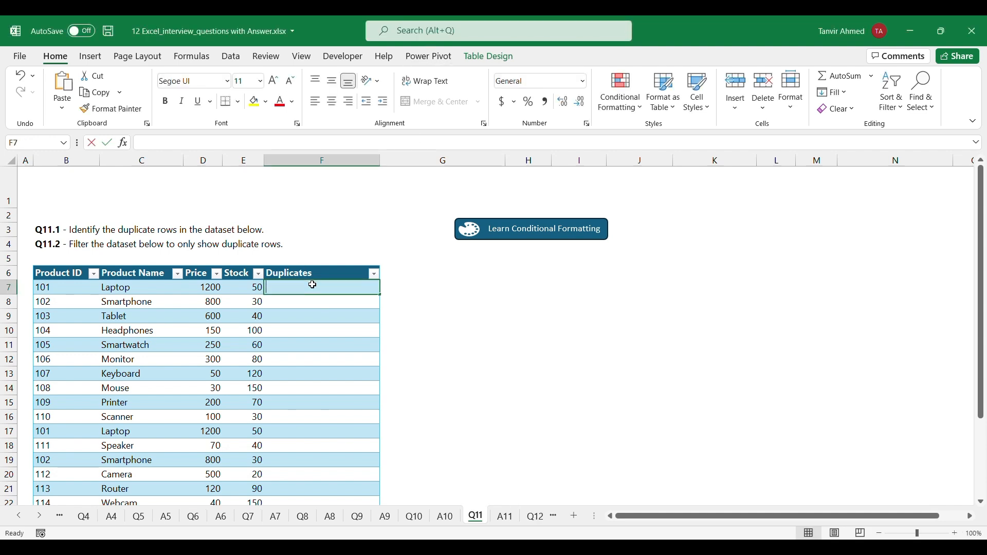
type("te")
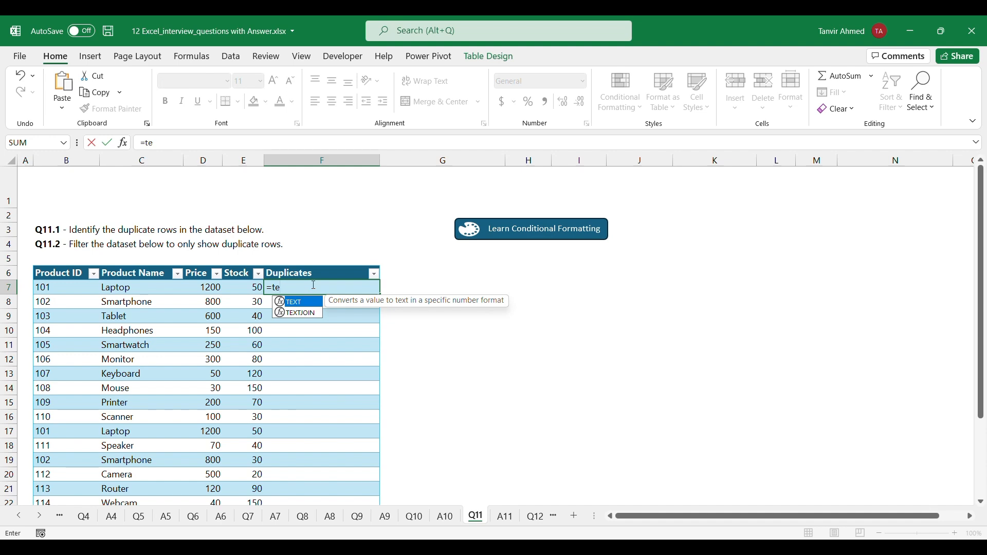
key("Down")
key("Tab")
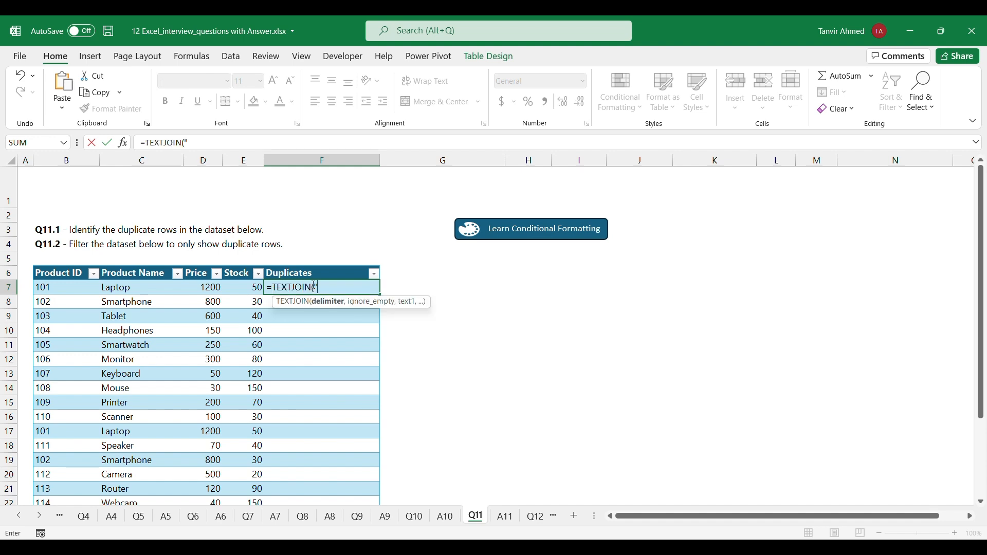
type("\",\",")
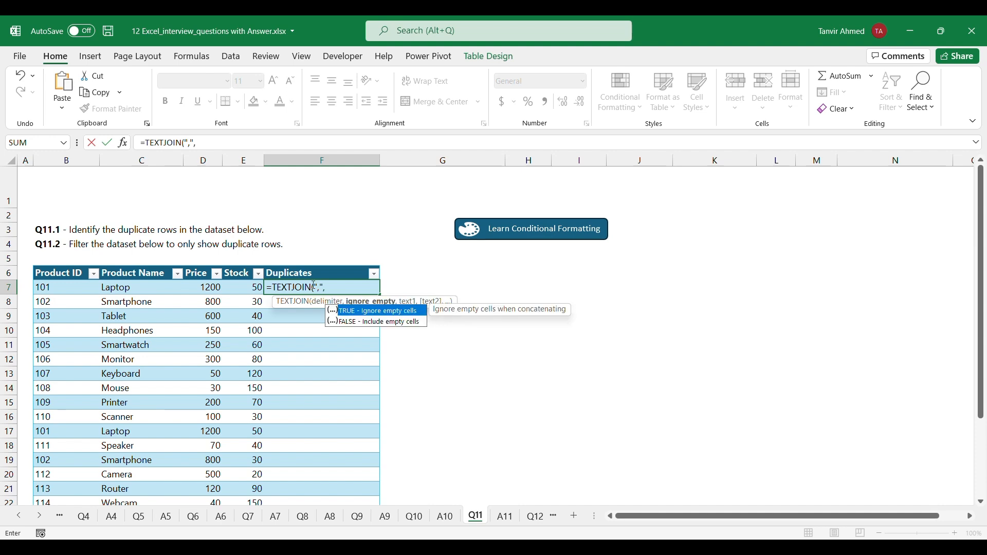
key("Tab")
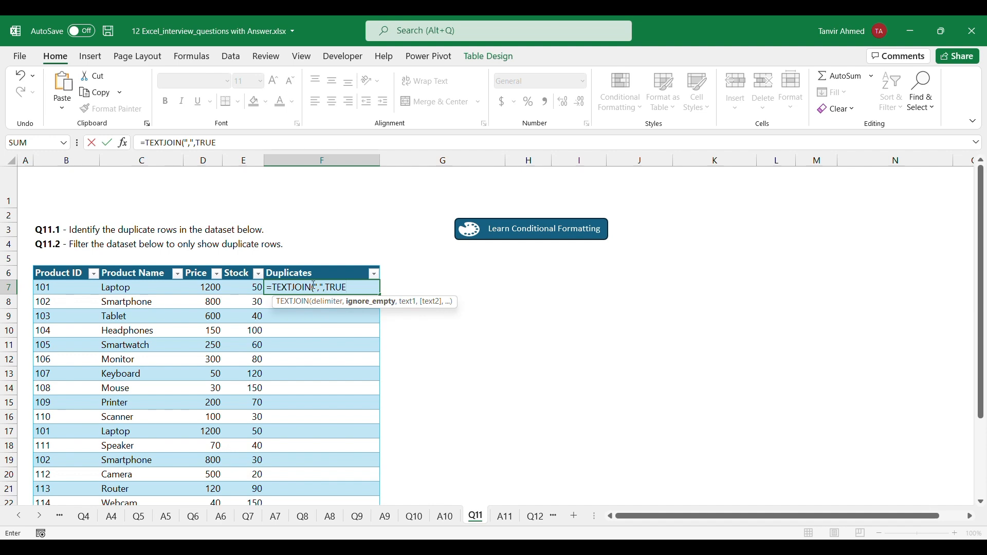
type(",")
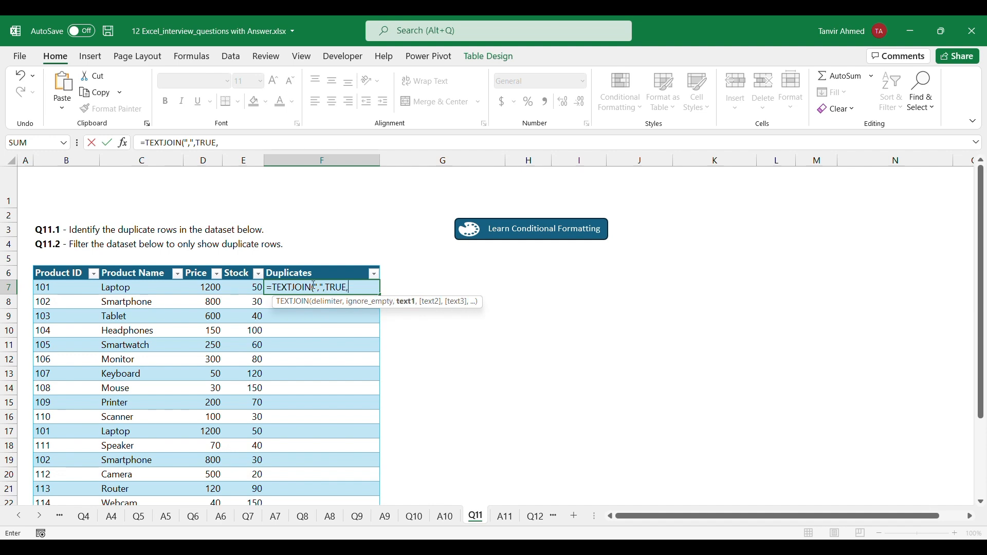
left_click(53, 287)
key("BackSpace")
key("BackSpace")
key("BackSpace")
key("BackSpace")
key("BackSpace")
key("BackSpace")
key("BackSpace")
key("BackSpace")
key("BackSpace")
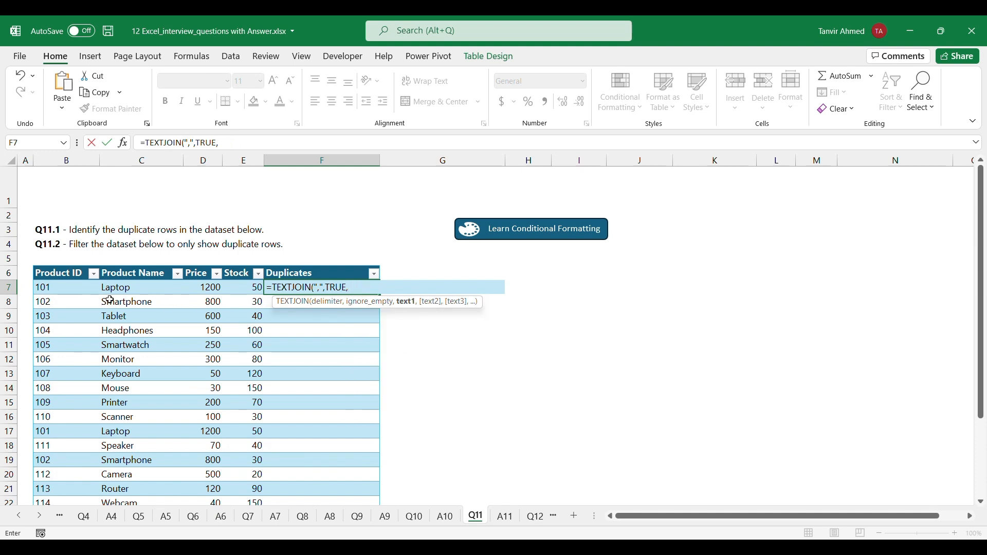
left_click_drag(75, 290, 238, 292)
type(")")
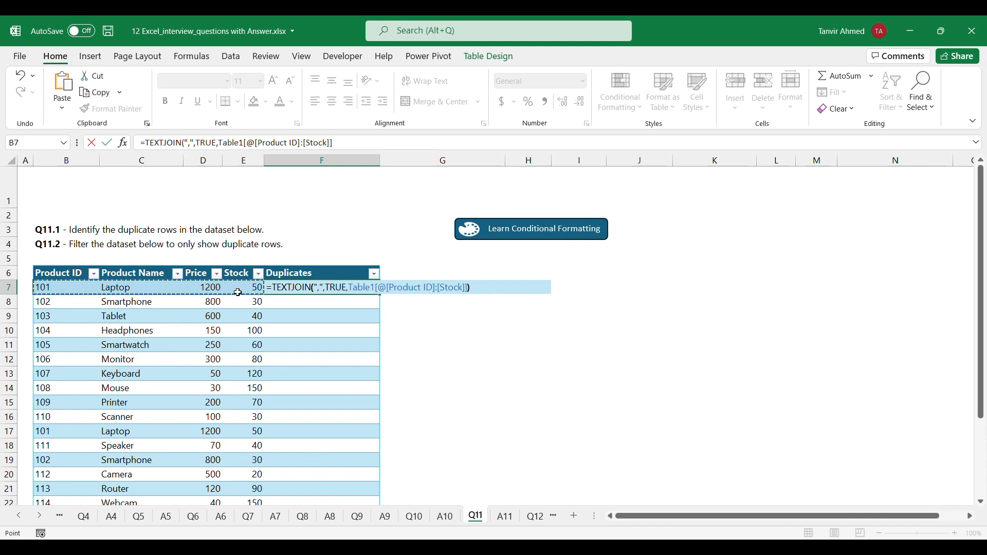
key("Return")
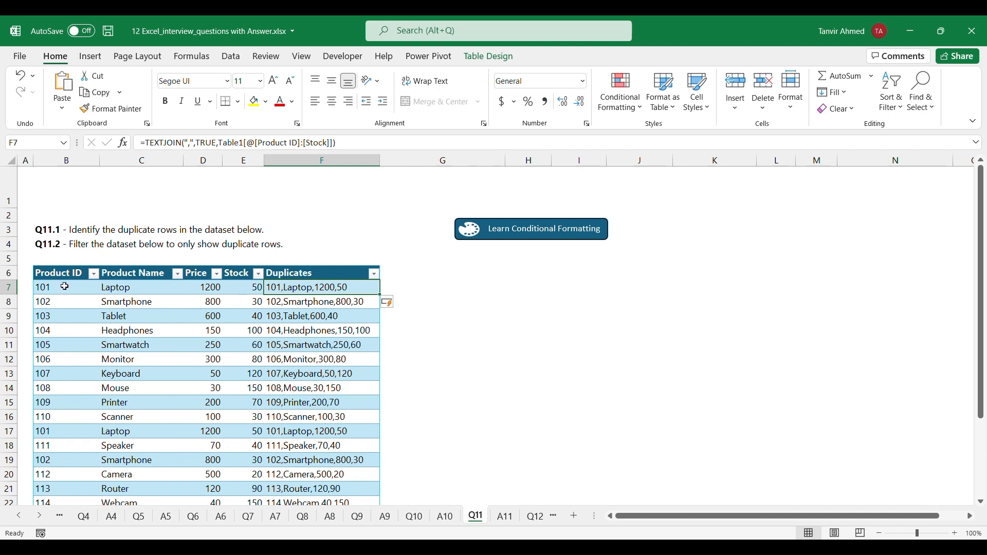
left_click(534, 369)
Highlight the duplicate values in F7:F26 of the Duplicates column with Yellow Fill with Dark Yellow Text
left_click(330, 290)
key("ctrl+shift+Down")
left_click(639, 109)
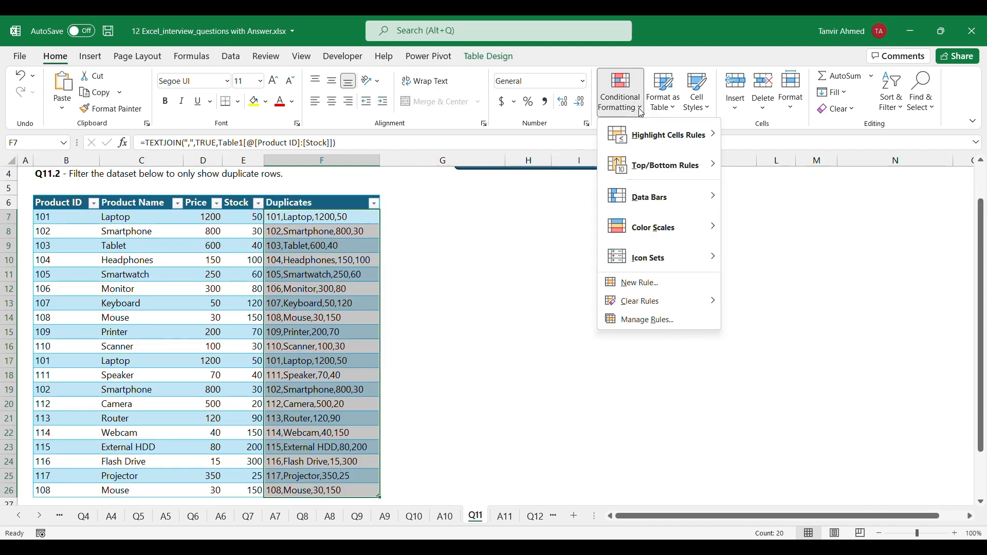
mouse_move(663, 134)
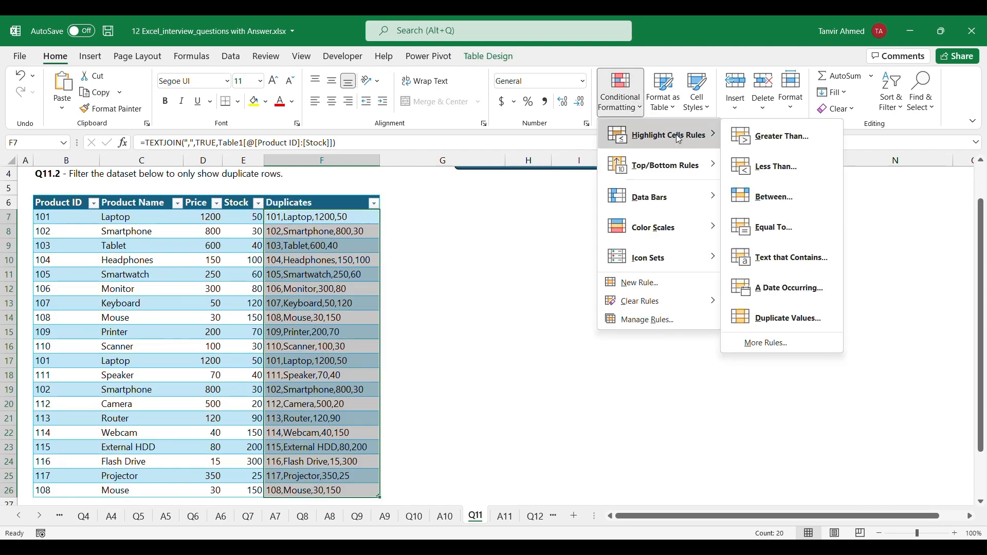
left_click(802, 315)
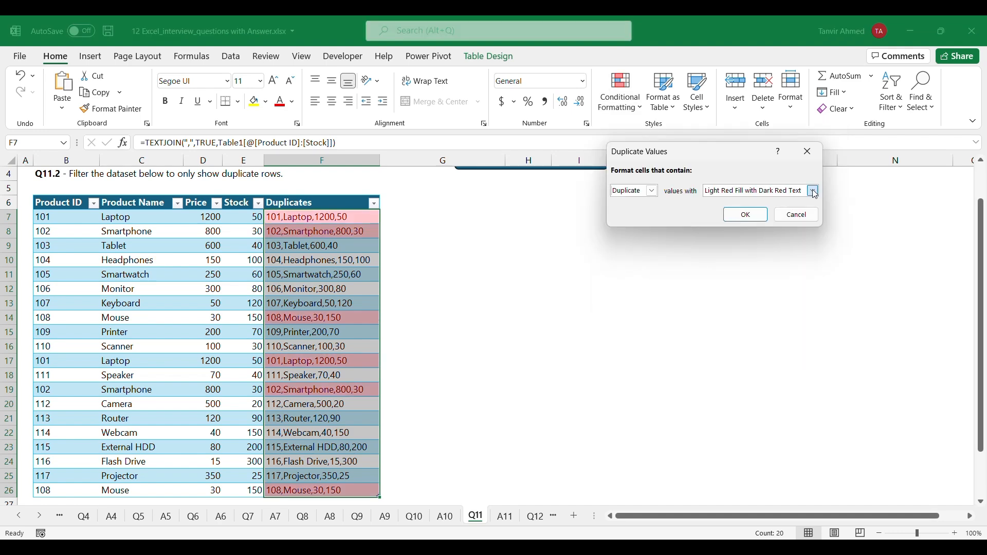
left_click(813, 191)
left_click(795, 211)
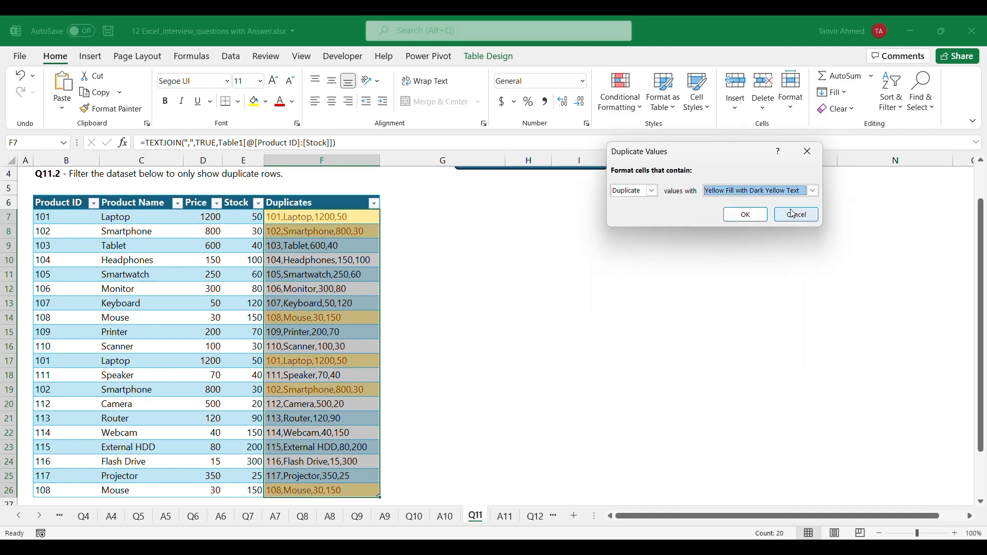
left_click(746, 215)
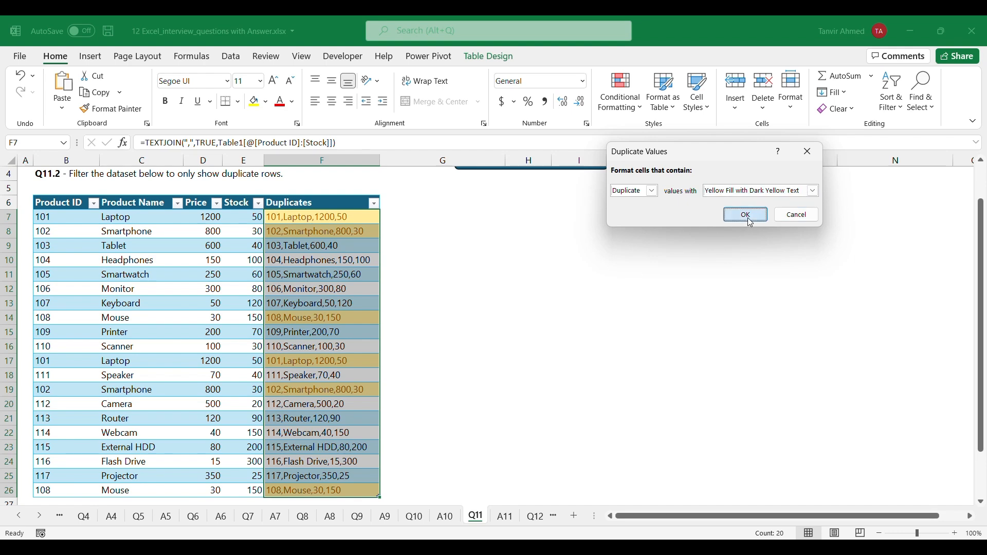
scroll(480, 315, "up", 1)
left_click(480, 316)
Filter the Duplicates column by the yellow cell color so that only the highlighted rows are listed
scroll(388, 326, "down", 4)
scroll(388, 326, "down", 1)
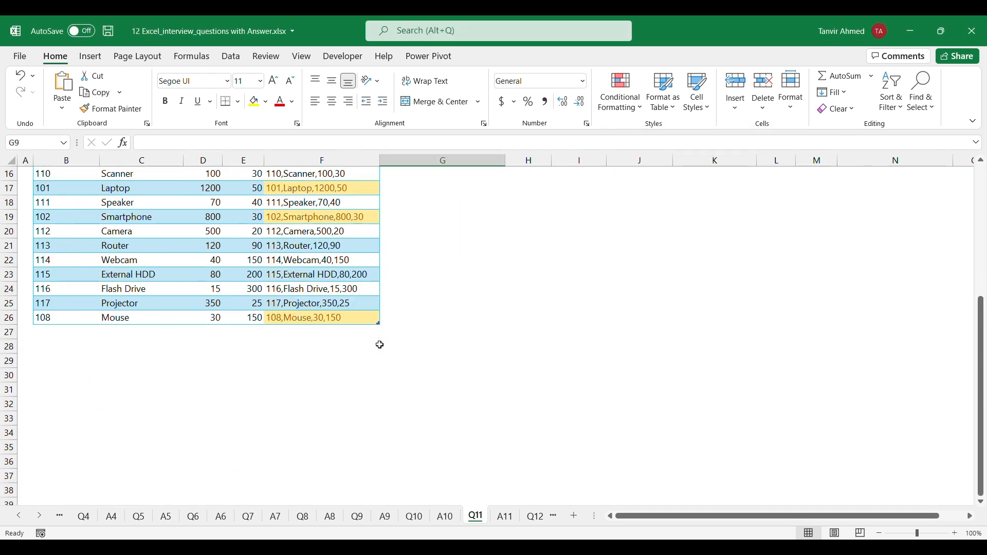
scroll(381, 308, "up", 5)
left_click(374, 274)
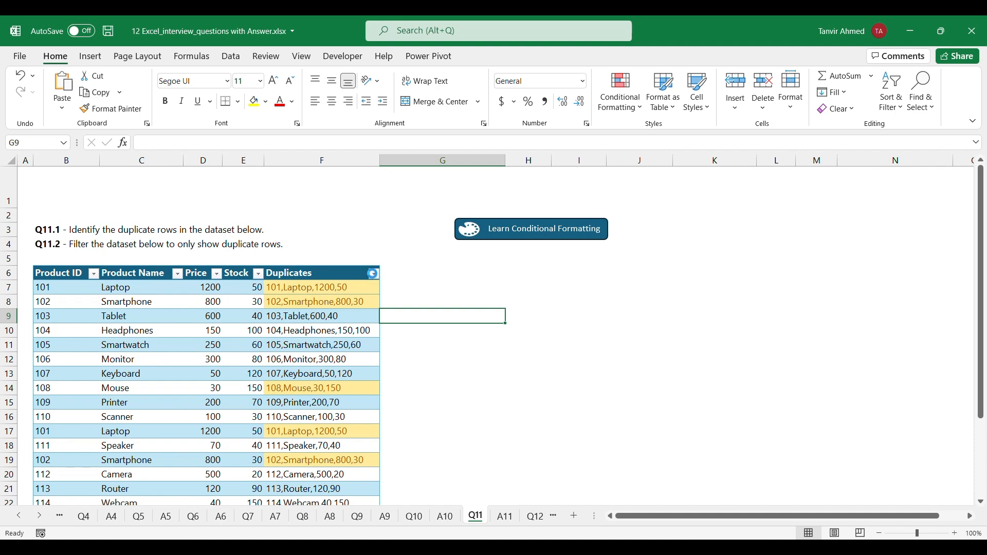
mouse_move(287, 355)
left_click(395, 371)
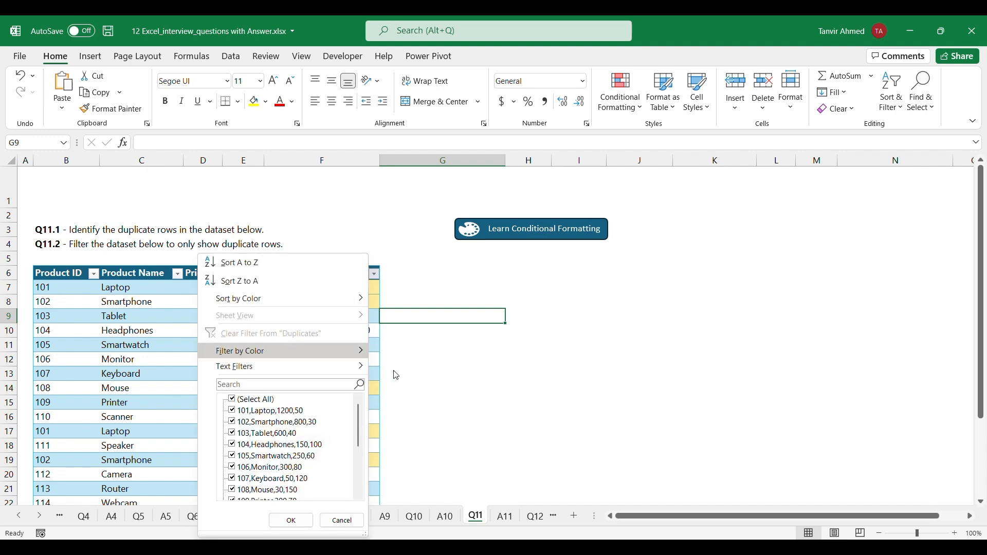
left_click(599, 344)
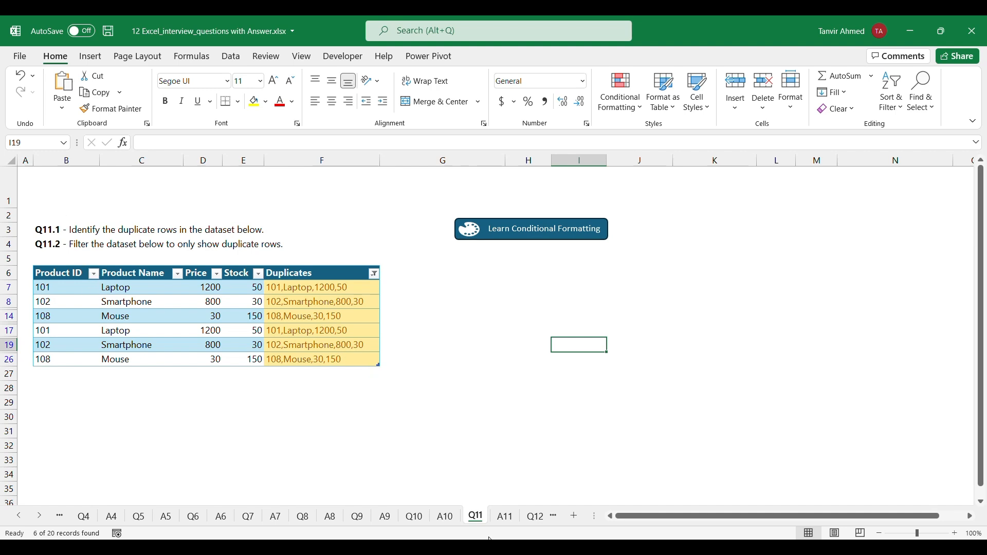
Open the Q12 sheet and insert the recommended line chart from the Month values C5:C16 and Total Cost values E5:E16
left_click(535, 518)
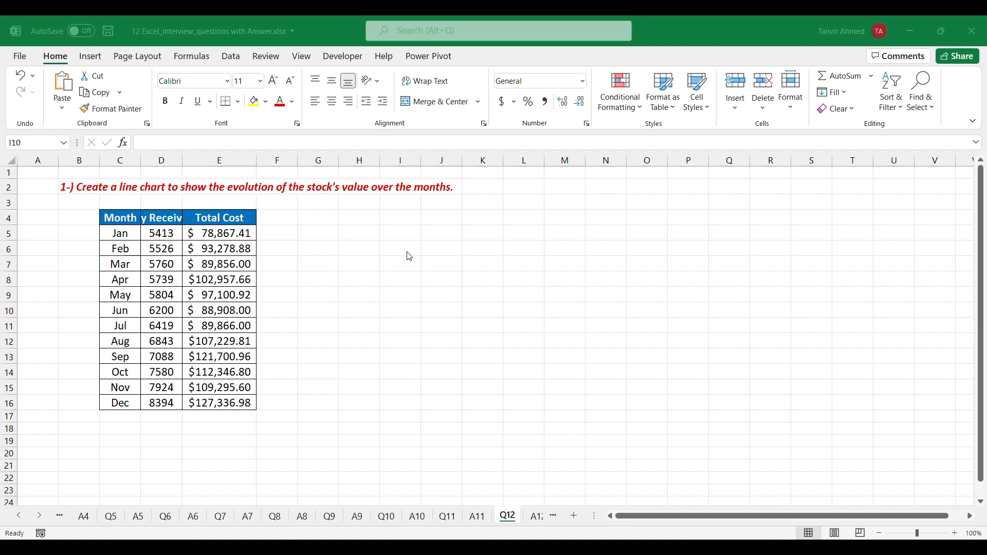
left_click(123, 235)
left_click(440, 276)
left_click_drag(125, 234, 120, 399)
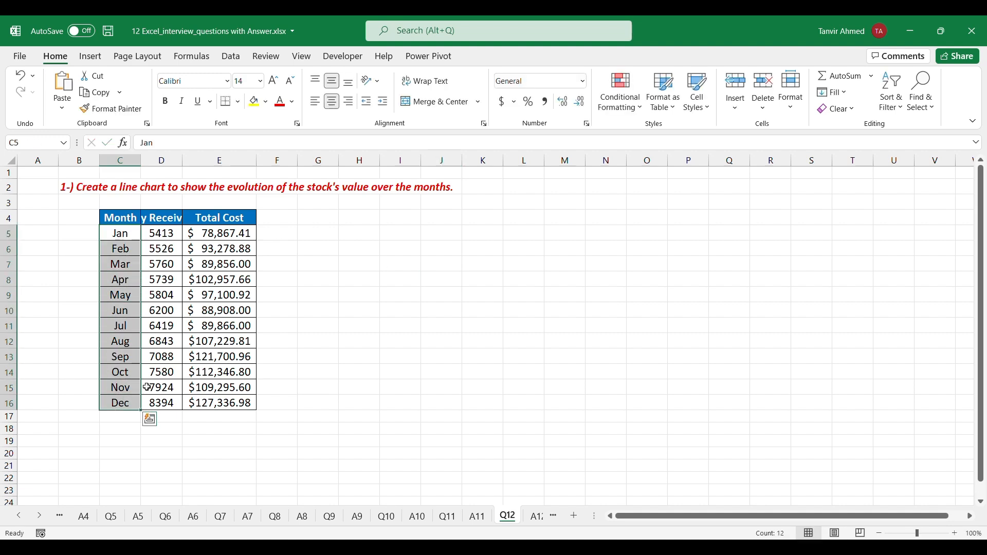
left_click_drag(230, 235, 225, 402)
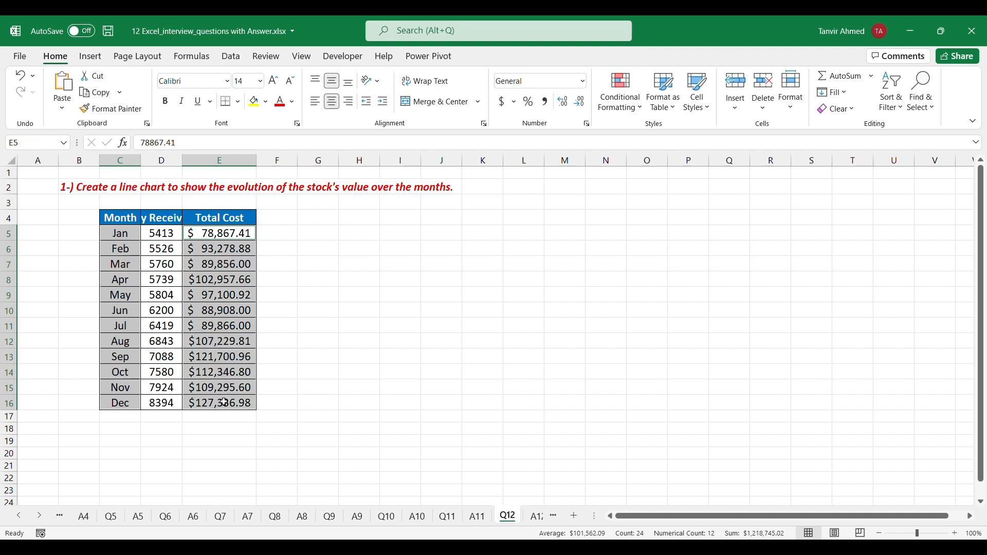
left_click(90, 56)
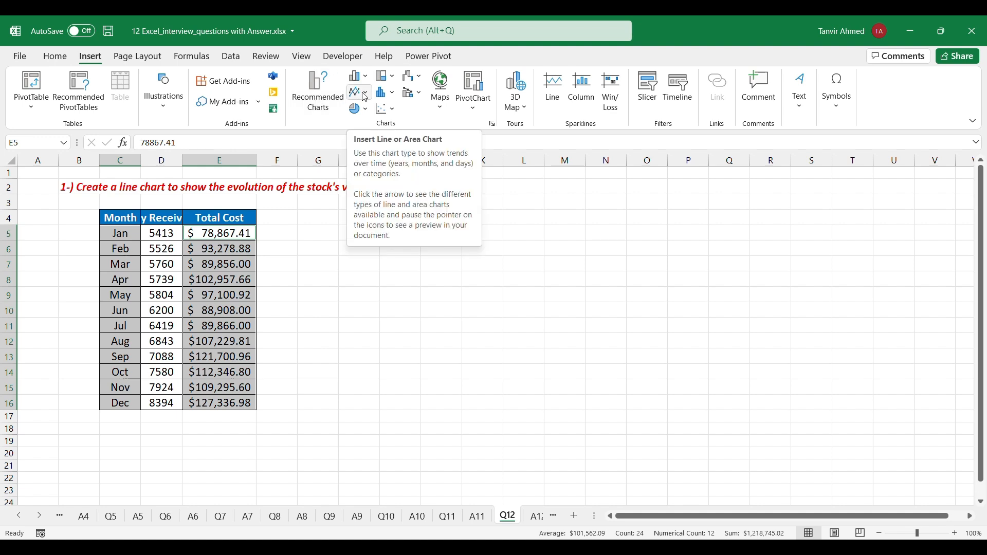
left_click(318, 93)
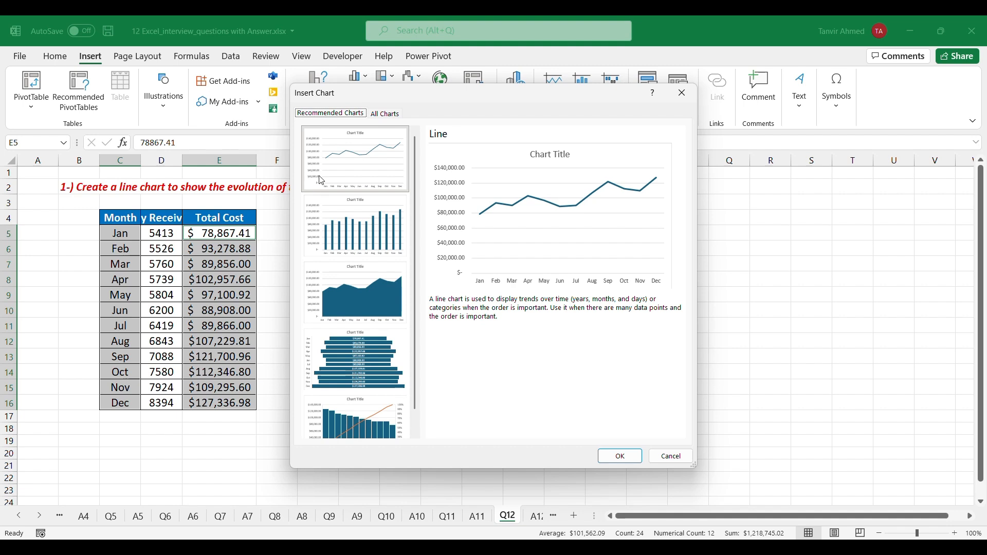
left_click(619, 455)
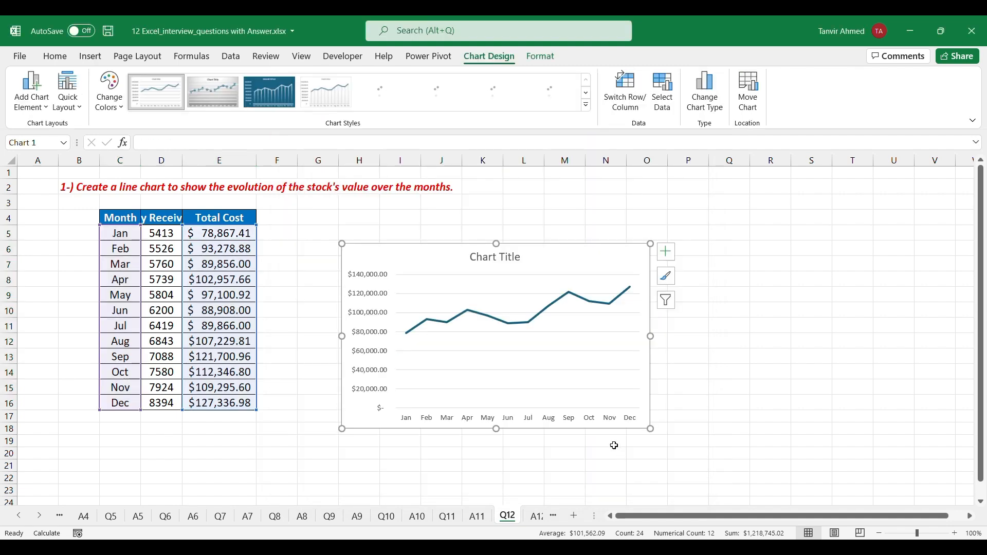
Move the line chart well clear of the data table and widen column D to fit the Qty Received header
left_click_drag(562, 256, 776, 203)
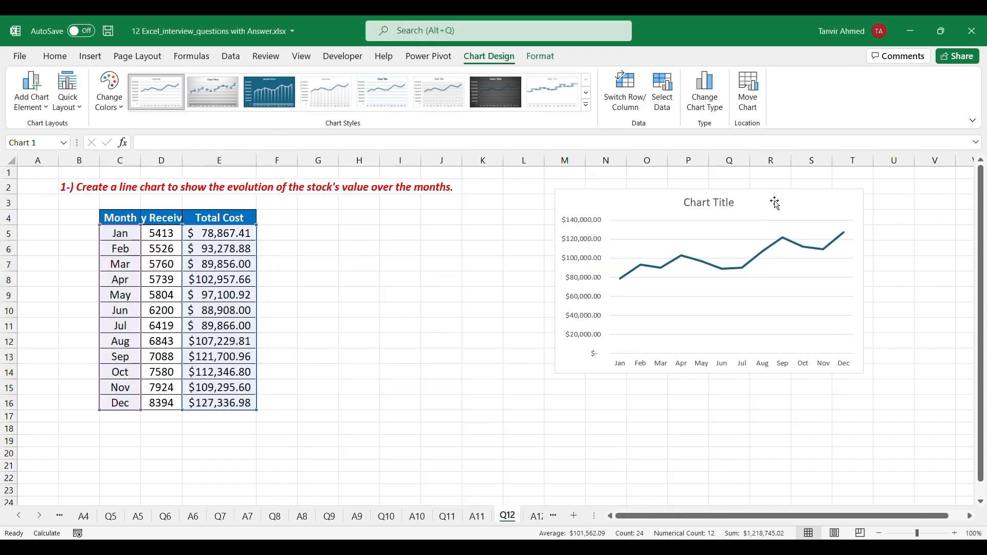
left_click(771, 427)
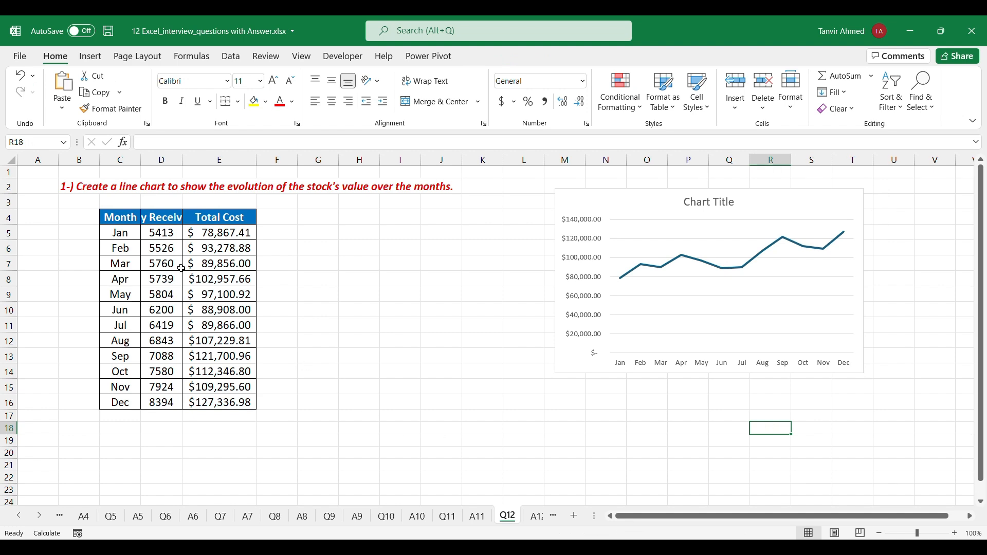
left_click_drag(125, 232, 219, 400)
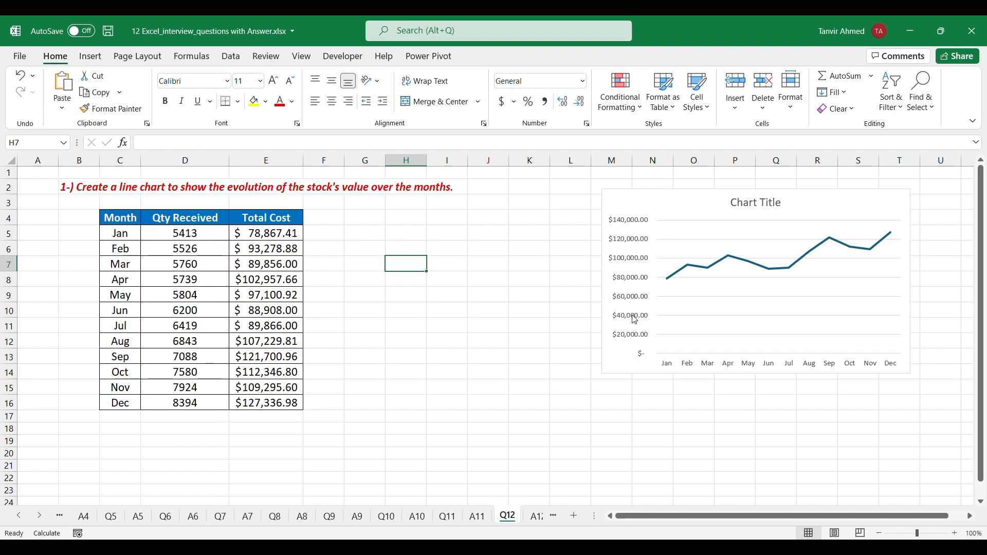
Insert a second recommended line chart from the whole Month, Qty Received and Total Cost range C5:E16
left_click_drag(126, 234, 241, 401)
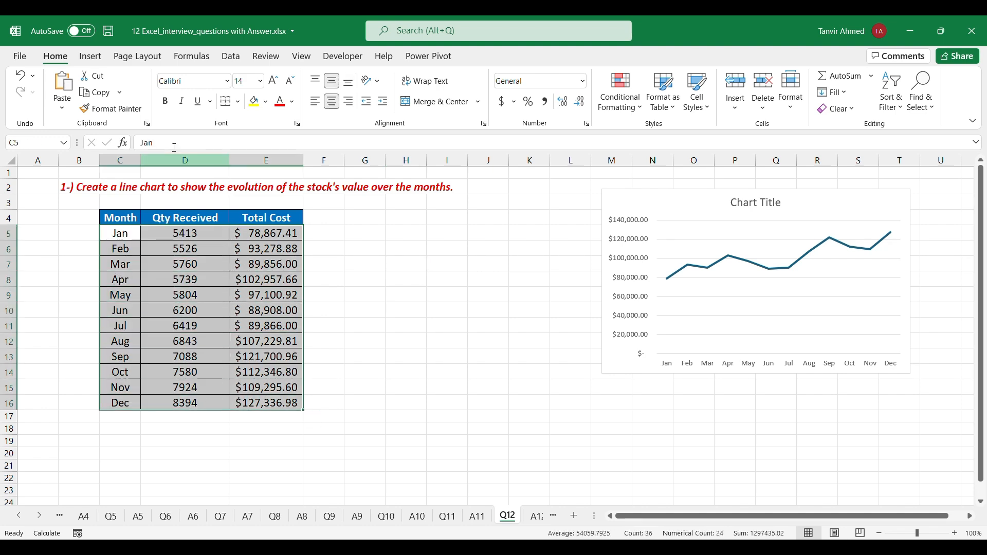
left_click(91, 56)
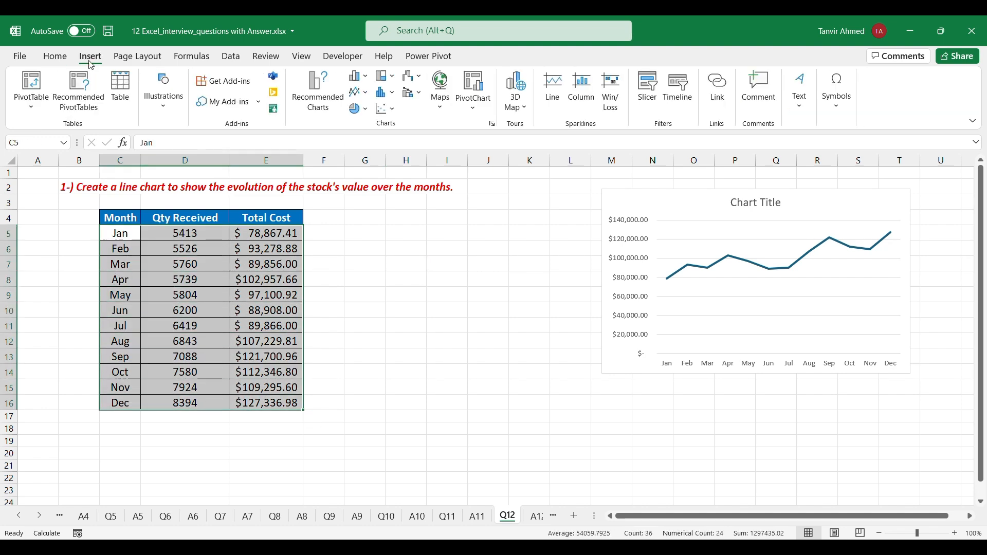
left_click(317, 93)
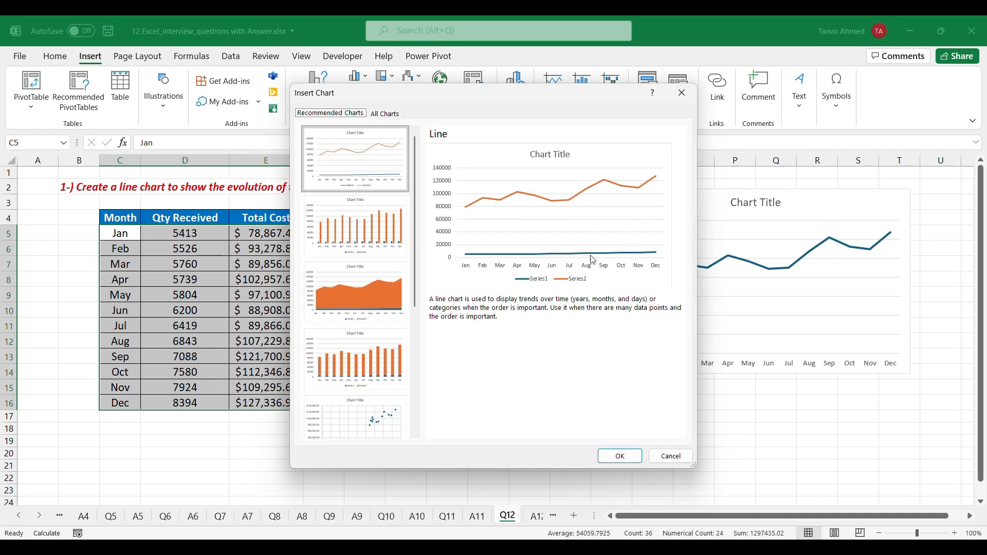
left_click(620, 456)
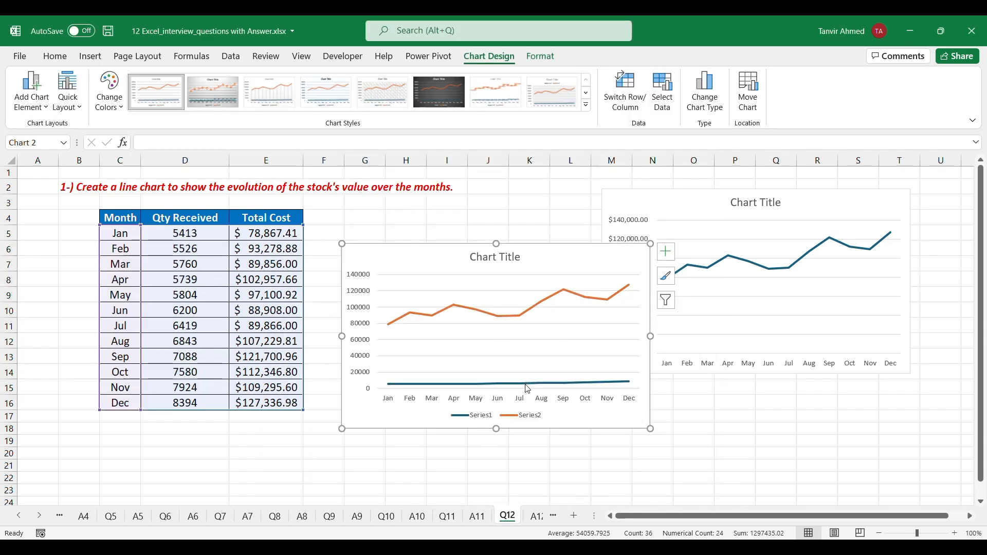
left_click(653, 465)
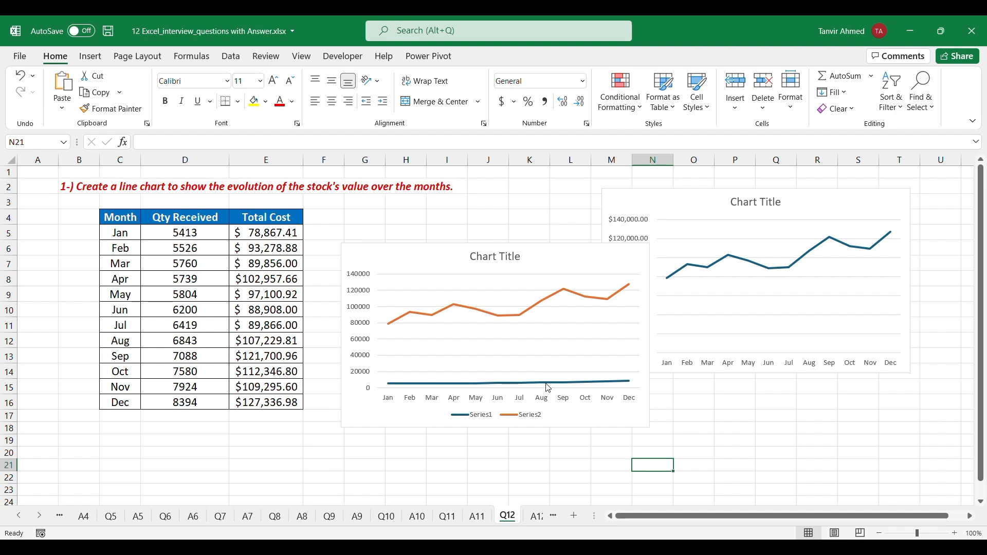
Delete the Qty Received line (Series1) from the second chart and move that chart below the first one
left_click(545, 382)
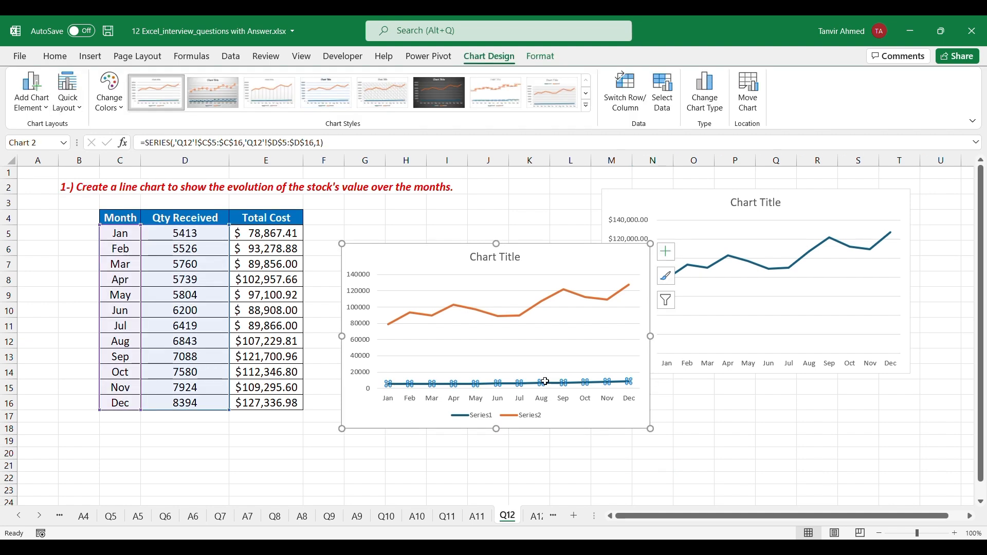
left_click(599, 464)
left_click(566, 386)
key("Delete")
left_click(735, 441)
left_click_drag(534, 271, 678, 330)
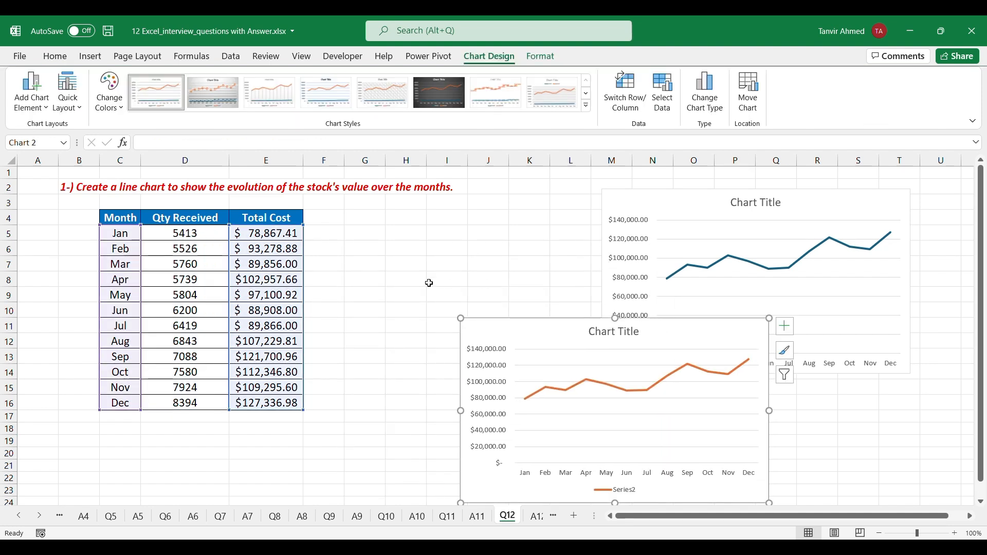